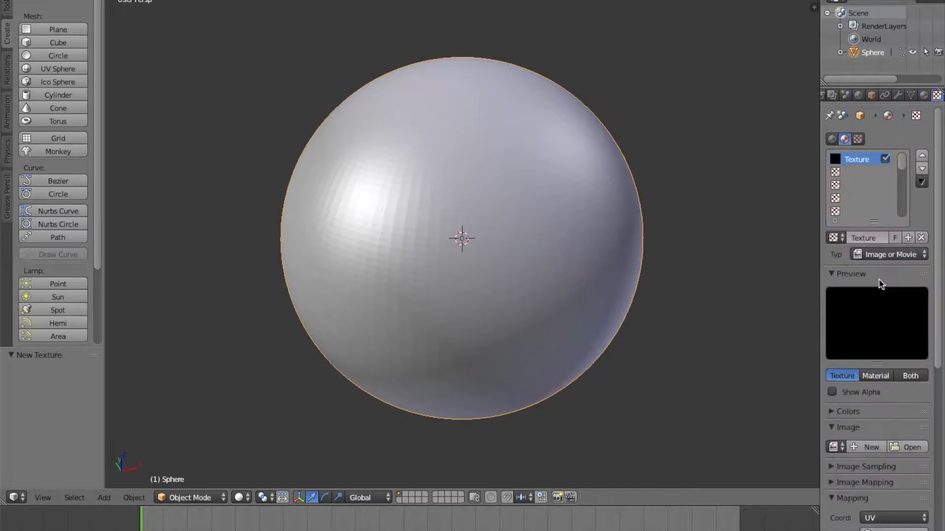
Set the sphere texture's type to None, then enlarge the timeline area and turn it into a UV/Image Editor
{"action": "left_click", "coordinate": [854, 247]}
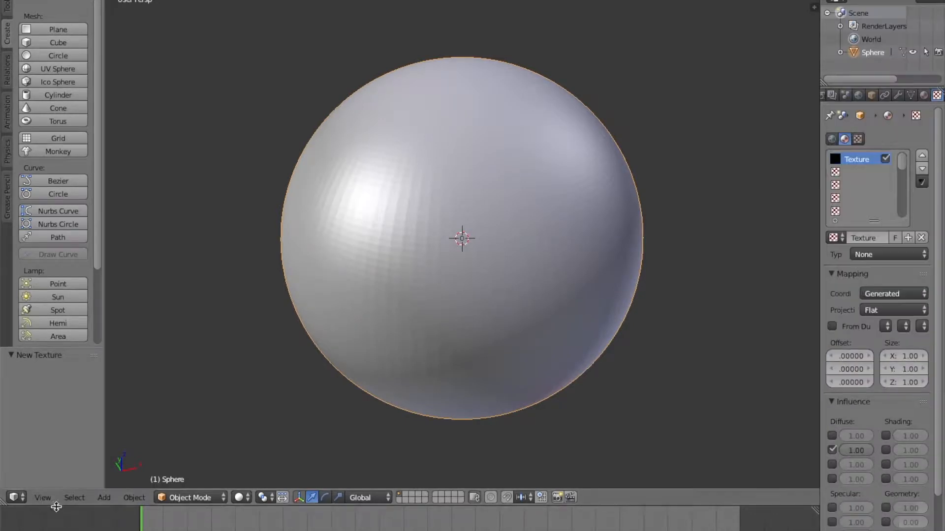
{"action": "left_click_drag", "start_coordinate": [55, 507], "coordinate": [55, 311]}
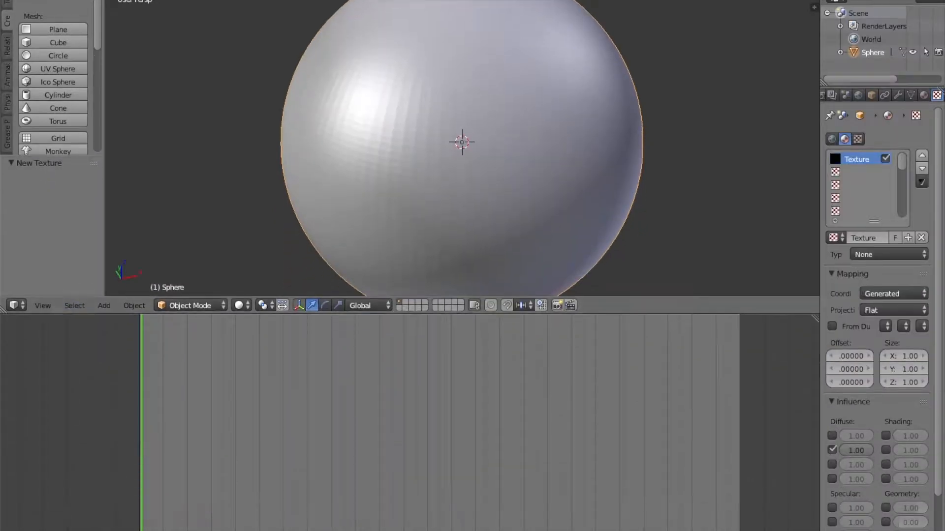
{"action": "key", "text": "shift+F10"}
{"action": "scroll", "coordinate": [349, 470], "scroll_direction": "down", "scroll_amount": 2}
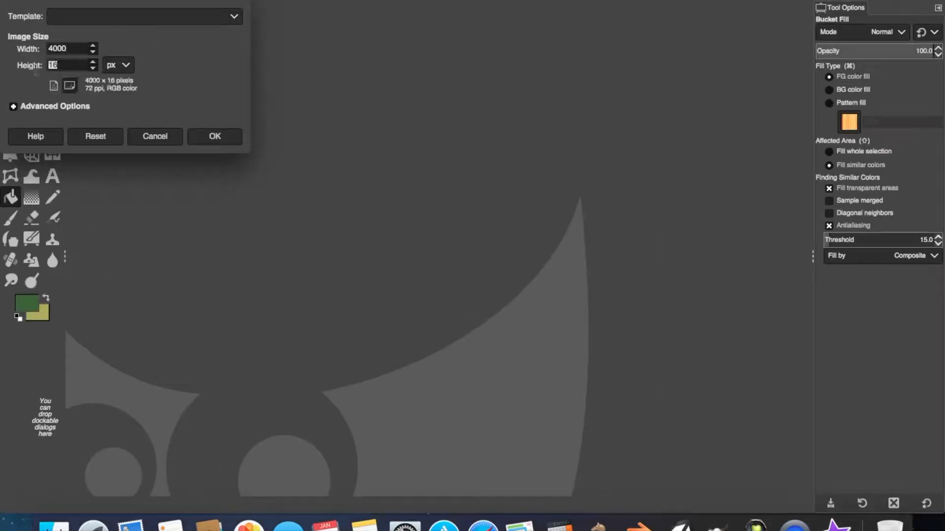
Switch to GIMP, create a new 4000 × 4000 px image and fill the canvas with dark gray 5d5d5d
{"action": "left_click", "coordinate": [215, 137]}
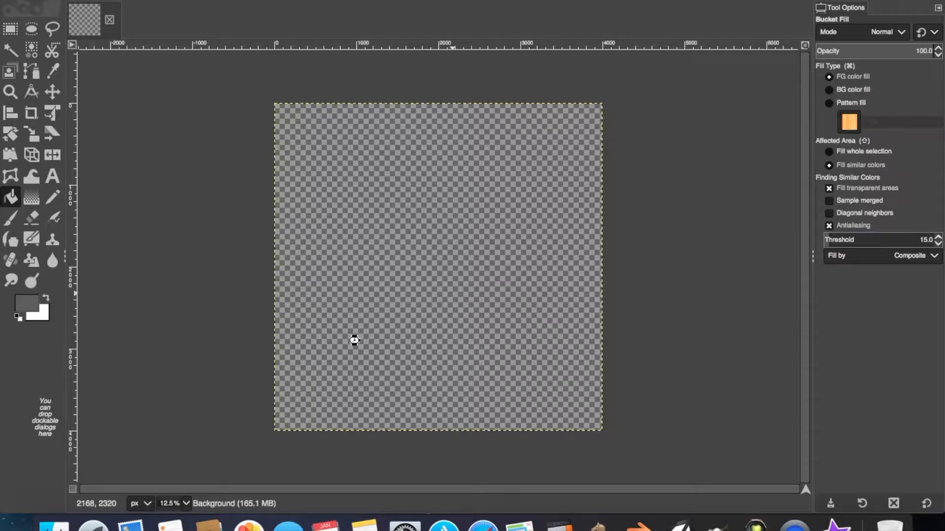
{"action": "left_click", "coordinate": [355, 341]}
{"action": "key", "text": "shift+ctrl+j"}
Swap the colors and choose a lighter gray as the foreground color
{"action": "key", "text": "x"}
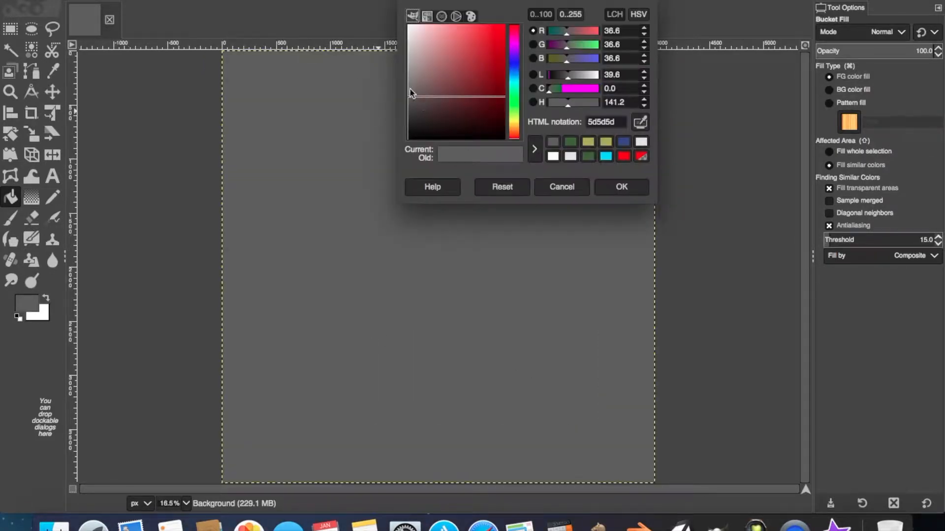
{"action": "key", "text": "o"}
{"action": "left_click", "coordinate": [27, 302]}
{"action": "left_click", "coordinate": [618, 183]}
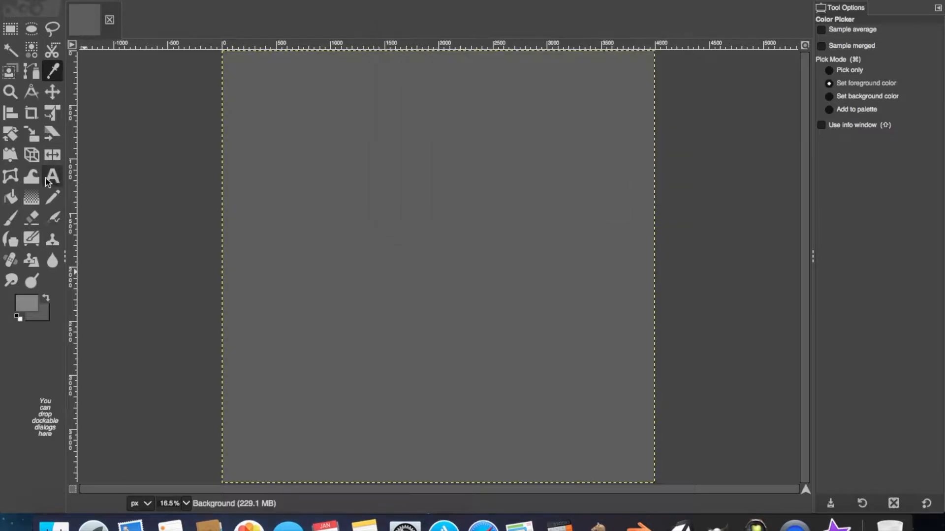
Outline five craters with the Pencil, wrapping one across the side edges of the canvas, and bucket-fill the area around them with lighter gray
{"action": "key", "text": "n"}
{"action": "mouse_move", "coordinate": [340, 220]}
{"action": "left_mouse_down"}
{"action": "mouse_move", "coordinate": [321, 253]}
{"action": "mouse_move", "coordinate": [443, 312]}
{"action": "mouse_move", "coordinate": [337, 232]}
{"action": "left_mouse_up"}
{"action": "mouse_move", "coordinate": [429, 215]}
{"action": "left_mouse_down"}
{"action": "mouse_move", "coordinate": [438, 158]}
{"action": "mouse_move", "coordinate": [449, 225]}
{"action": "left_mouse_up"}
{"action": "mouse_move", "coordinate": [597, 298]}
{"action": "left_mouse_down"}
{"action": "mouse_move", "coordinate": [653, 409]}
{"action": "mouse_move", "coordinate": [657, 325]}
{"action": "left_mouse_up"}
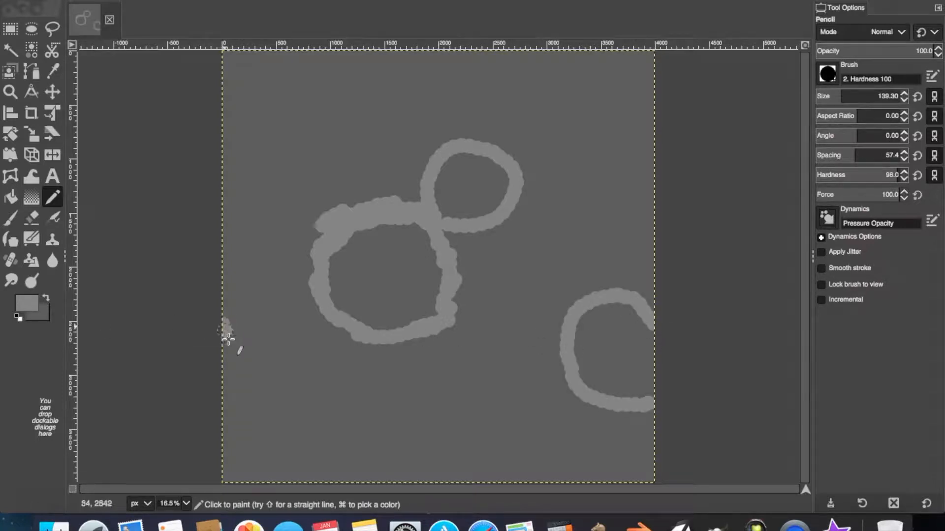
{"action": "left_click_drag", "start_coordinate": [228, 339], "coordinate": [226, 415]}
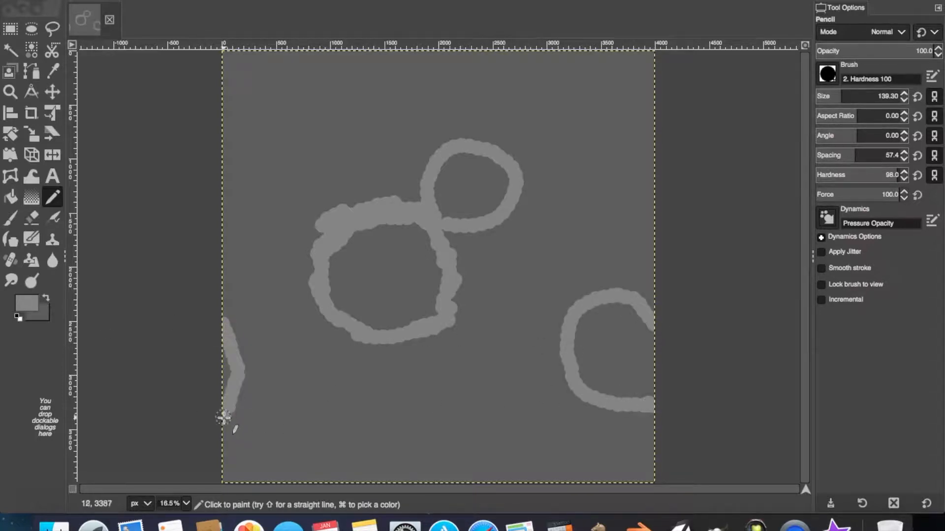
{"action": "left_click_drag", "start_coordinate": [455, 372], "coordinate": [455, 375]}
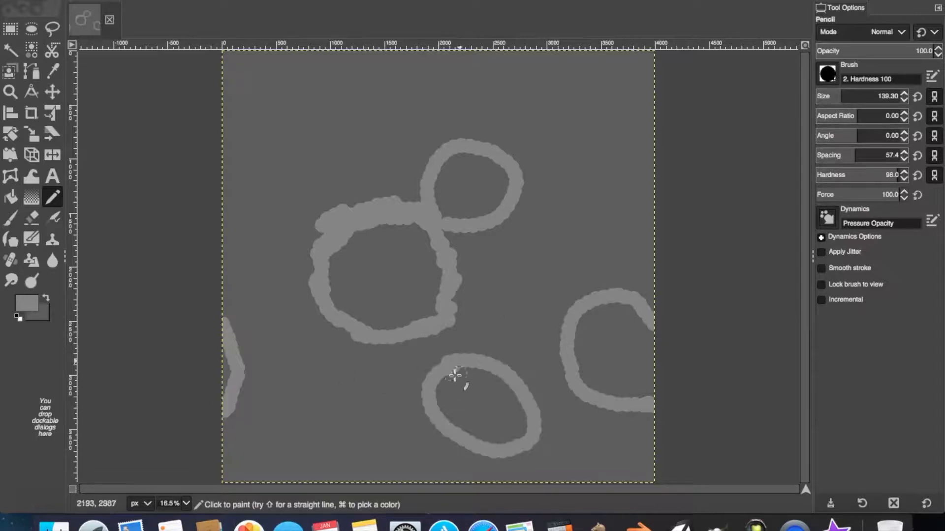
{"action": "mouse_move", "coordinate": [281, 63]}
{"action": "left_mouse_down"}
{"action": "mouse_move", "coordinate": [241, 150]}
{"action": "mouse_move", "coordinate": [258, 171]}
{"action": "left_mouse_up"}
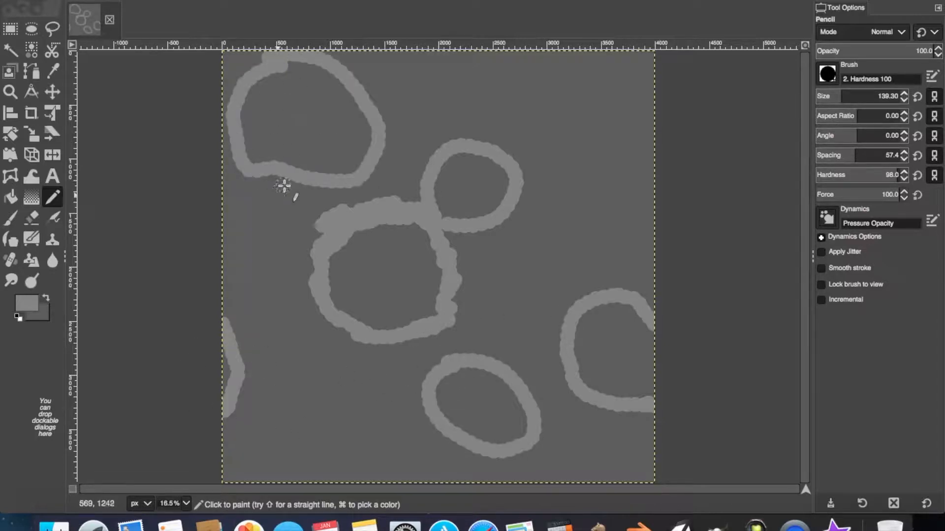
{"action": "key", "text": "shift+b"}
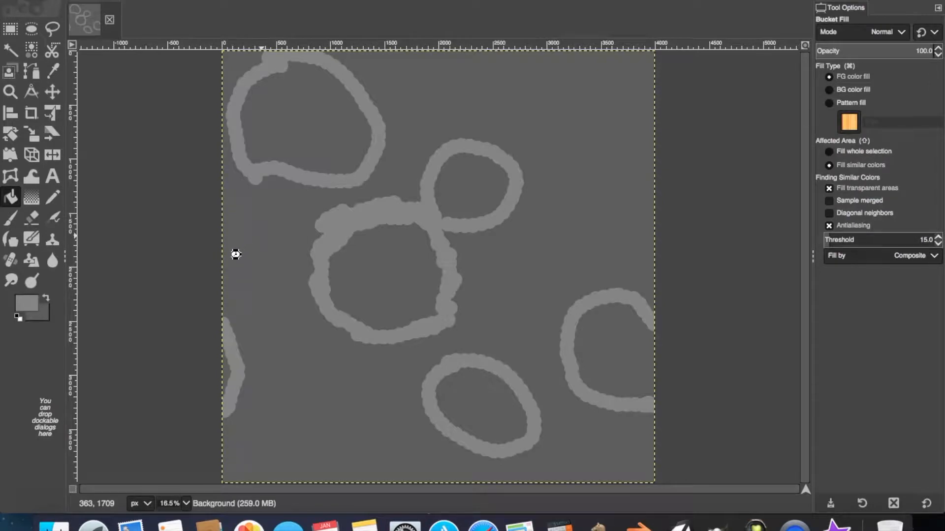
{"action": "left_click", "coordinate": [241, 255]}
Paint several tiny dark gray craters across the canvas's right half with the Pencil at size 47.25
{"action": "key", "text": "x"}
{"action": "key", "text": "n"}
{"action": "left_click_drag", "start_coordinate": [835, 101], "coordinate": [829, 101]}
{"action": "left_click", "coordinate": [575, 147]}
{"action": "left_click", "coordinate": [584, 241]}
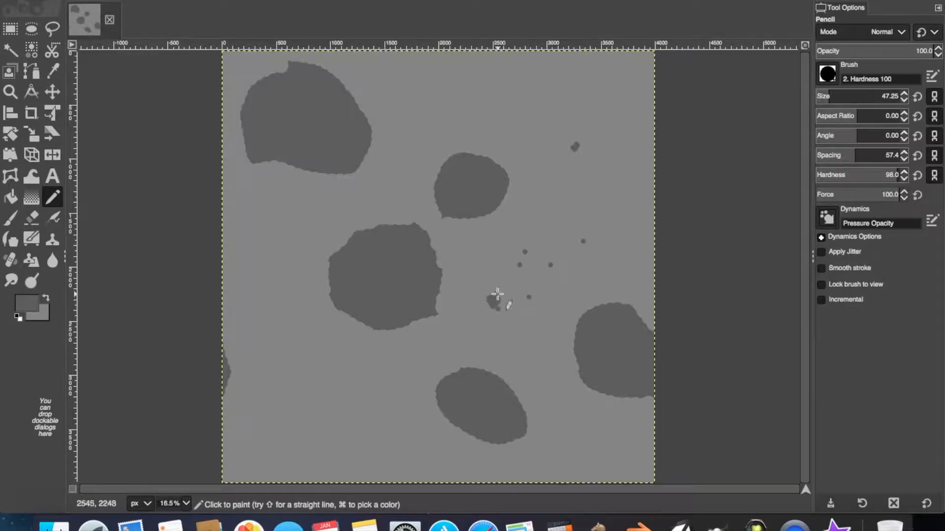
Choose a medium gray and paint a large patch in the upper right with the Pencil at size 300.36, leaving a ring around the small crater
{"action": "left_click", "coordinate": [47, 298]}
{"action": "left_click", "coordinate": [31, 305]}
{"action": "left_click", "coordinate": [553, 140]}
{"action": "left_click", "coordinate": [621, 185]}
{"action": "left_click_drag", "start_coordinate": [830, 96], "coordinate": [857, 96]}
{"action": "mouse_move", "coordinate": [450, 95]}
{"action": "left_mouse_down"}
{"action": "mouse_move", "coordinate": [543, 84]}
{"action": "mouse_move", "coordinate": [535, 120]}
{"action": "left_mouse_up"}
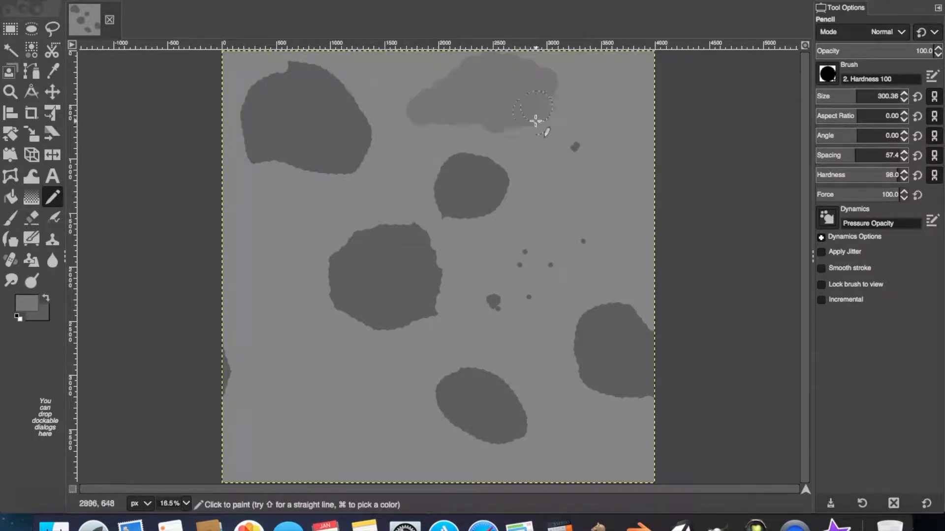
{"action": "mouse_move", "coordinate": [532, 69]}
{"action": "left_mouse_down"}
{"action": "mouse_move", "coordinate": [521, 133]}
{"action": "mouse_move", "coordinate": [533, 165]}
{"action": "mouse_move", "coordinate": [613, 162]}
{"action": "mouse_move", "coordinate": [587, 67]}
{"action": "left_mouse_up"}
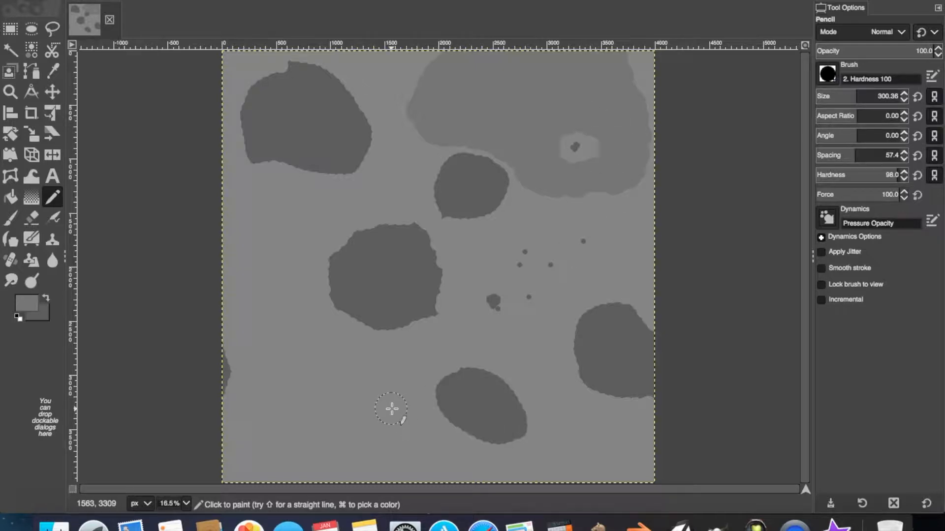
Draw a ray crater in the lower left with thin Pencil streaks radiating from a central dot, using brush size 27.10
{"action": "left_click", "coordinate": [845, 96]}
{"action": "left_click", "coordinate": [306, 382]}
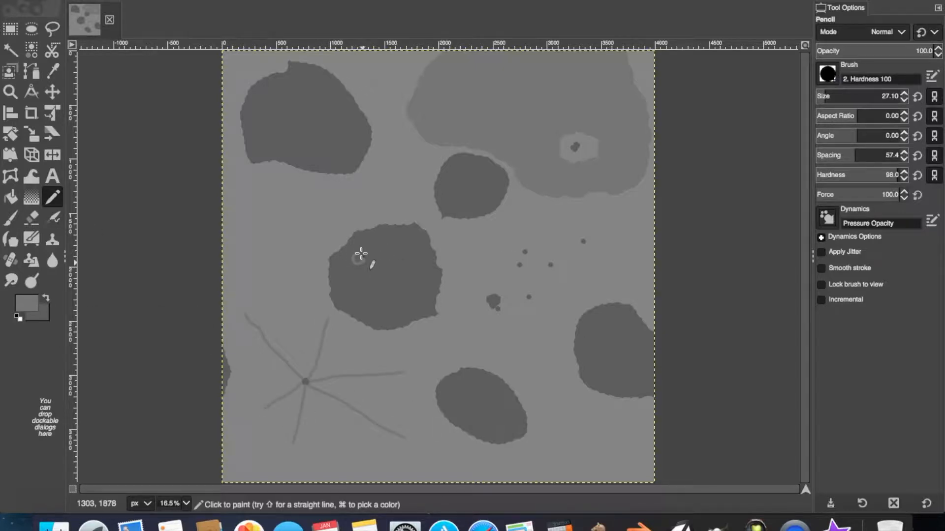
Outline small craters inside the central crater, then fill its floor medium gray and the small craters dark gray
{"action": "left_click", "coordinate": [364, 291]}
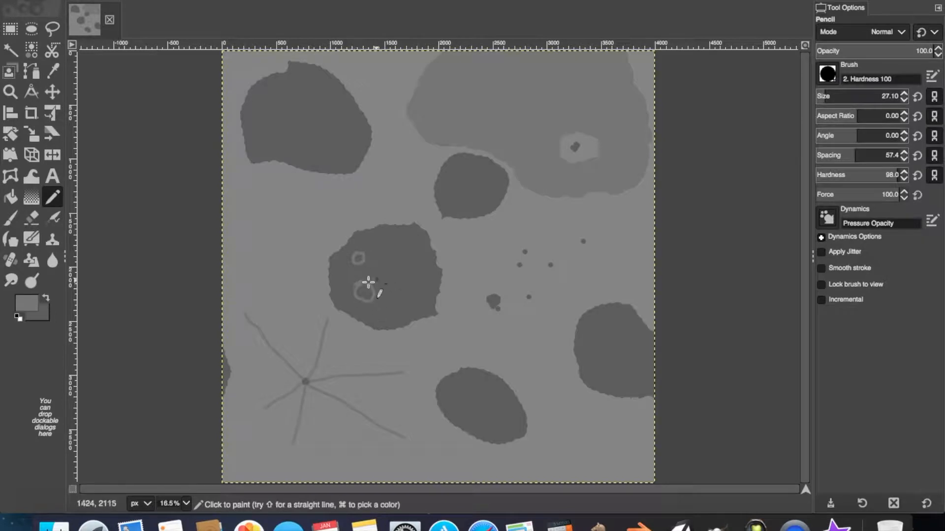
{"action": "key", "text": "shift+b"}
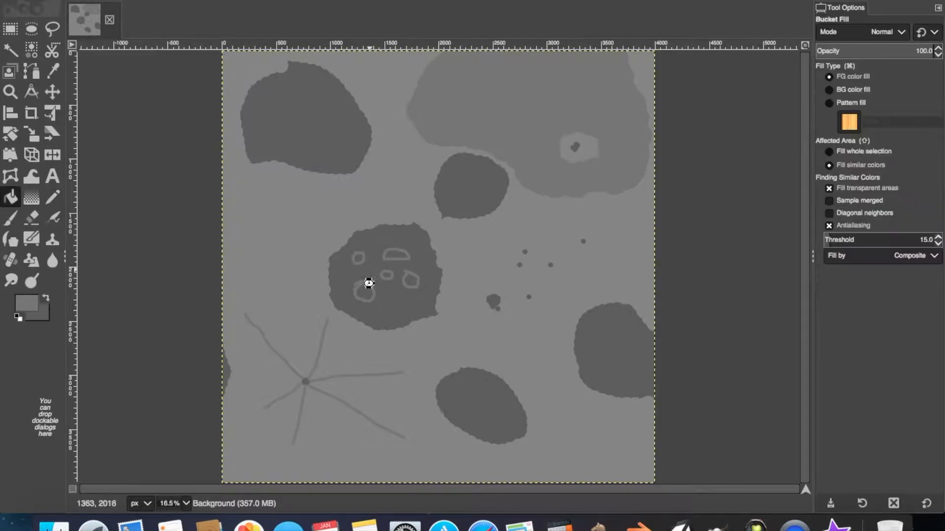
{"action": "left_click", "coordinate": [361, 274]}
{"action": "key", "text": "n"}
{"action": "key", "text": "x"}
{"action": "left_click", "coordinate": [10, 197]}
{"action": "left_click", "coordinate": [396, 257]}
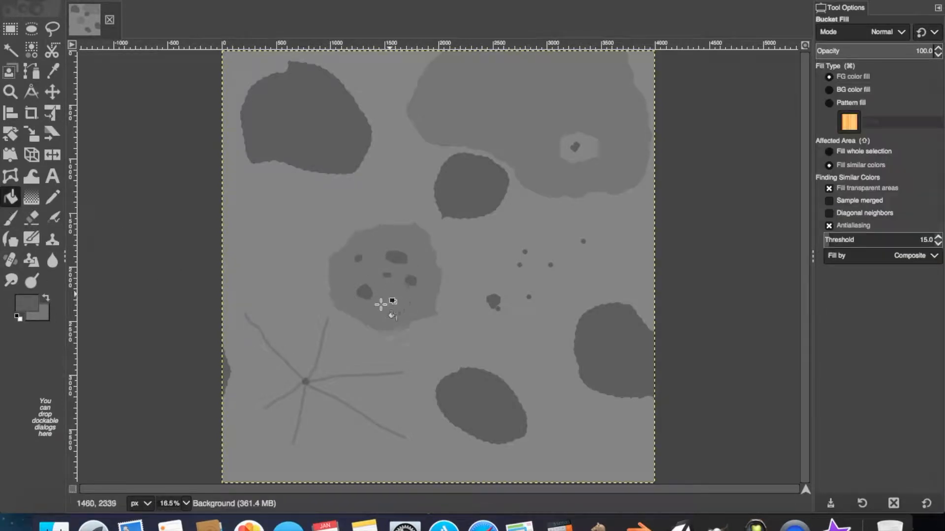
Paint a small dark crater between the upper-left crater and the ray crater with the Pencil at size 81.05
{"action": "key", "text": "n"}
{"action": "left_click", "coordinate": [256, 221]}
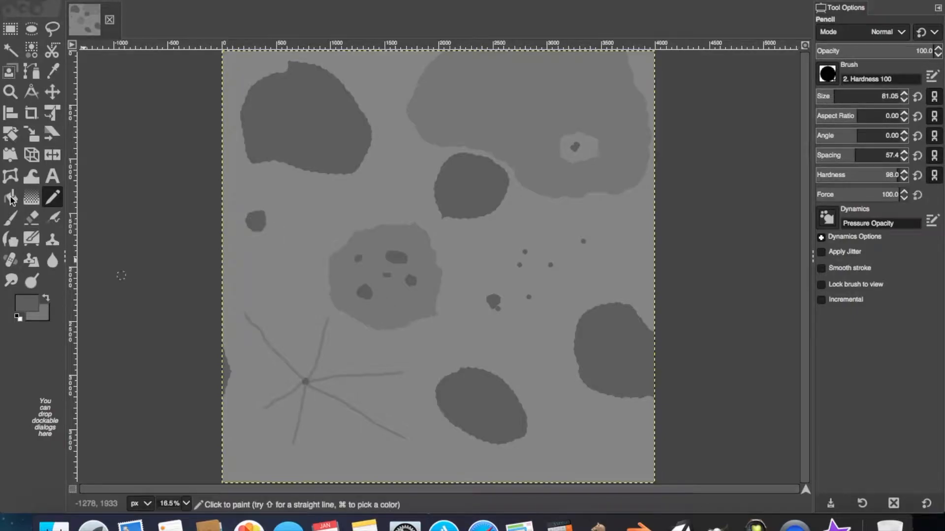
Export the finished texture to the Desktop as Moon1text.png
{"action": "left_click", "coordinate": [106, 1]}
{"action": "left_click", "coordinate": [118, 134]}
{"action": "type", "text": "Moon1texture1"}
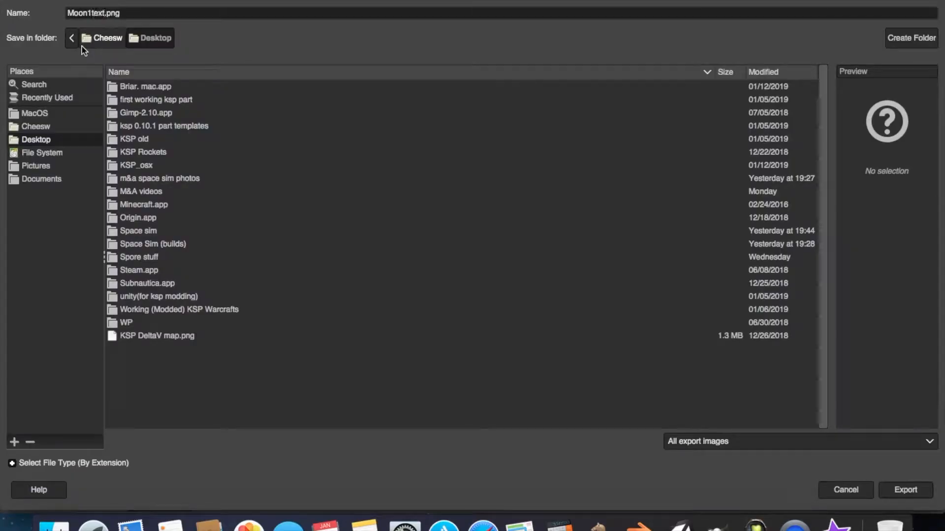
{"action": "left_click", "coordinate": [904, 490]}
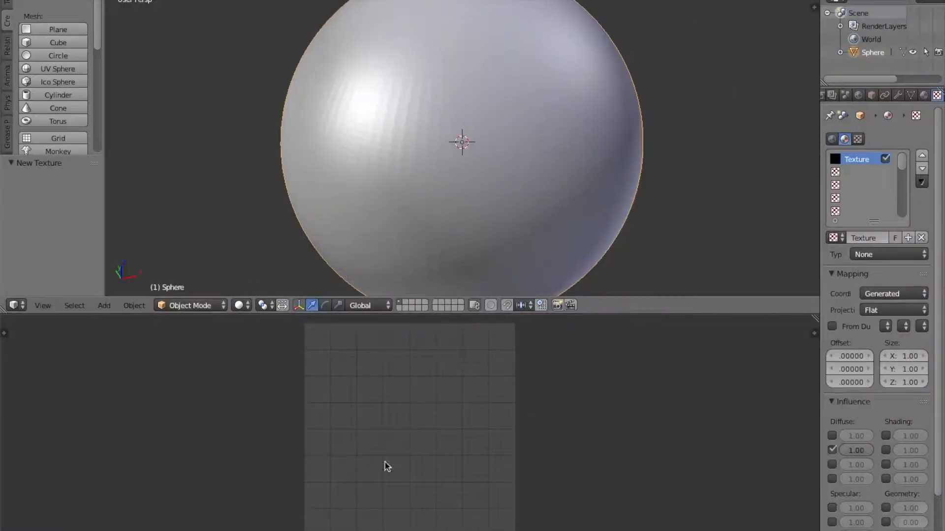
Switch to Blender, put the sphere in Edit Mode and unwrap it with Sphere Projection
{"action": "left_click", "coordinate": [92, 530]}
{"action": "left_click", "coordinate": [190, 306]}
{"action": "left_click", "coordinate": [196, 274]}
{"action": "left_click", "coordinate": [53, 117]}
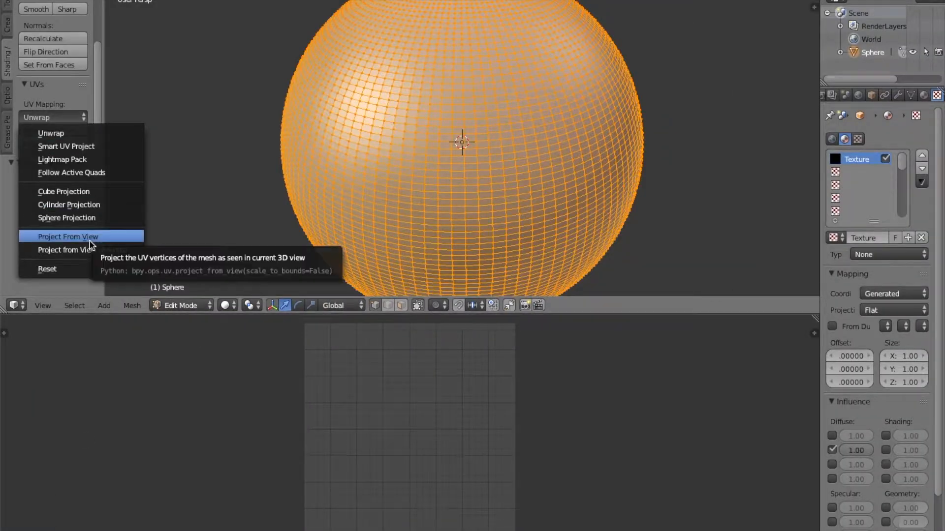
{"action": "left_click", "coordinate": [89, 222]}
Open the moon texture image from the Desktop in the UV/Image Editor and set the viewport to textured shading
{"action": "key", "text": "alt+o"}
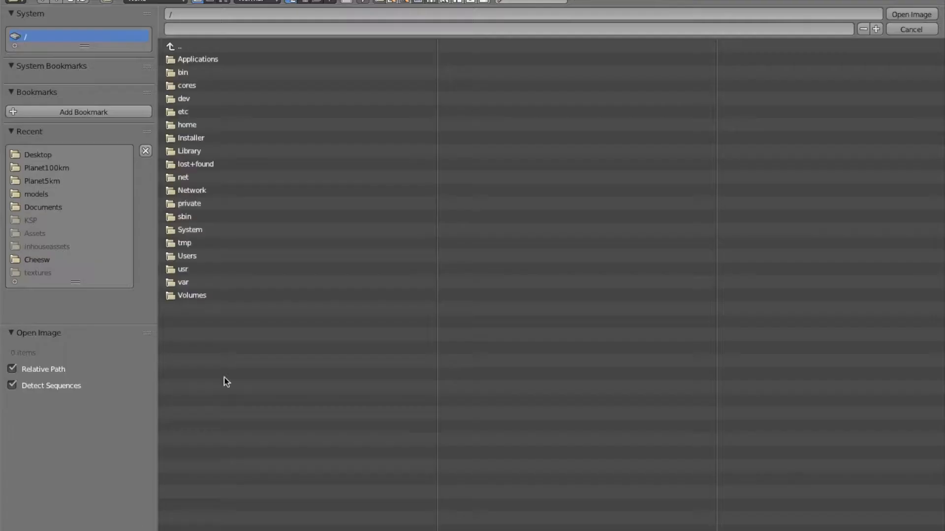
{"action": "left_click", "coordinate": [65, 155]}
{"action": "left_click", "coordinate": [211, 322]}
{"action": "left_click", "coordinate": [911, 14]}
{"action": "key", "text": "Home"}
{"action": "left_click", "coordinate": [226, 306]}
{"action": "left_click", "coordinate": [246, 245]}
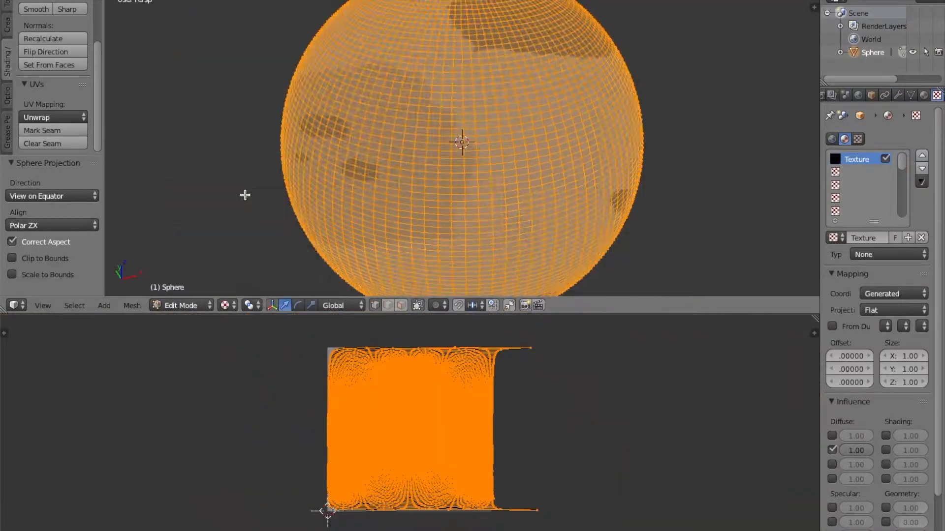
Switch to face selection and select the sphere faces covering the small irregular crater beside the tiny dots
{"action": "middle_click_drag", "start_coordinate": [505, 178], "coordinate": [426, 313]}
{"action": "right_click", "coordinate": [510, 106]}
{"action": "left_click", "coordinate": [401, 305]}
{"action": "middle_click_drag", "start_coordinate": [427, 261], "coordinate": [477, 235]}
{"action": "scroll", "coordinate": [476, 235], "scroll_direction": "up", "scroll_amount": 5}
{"action": "right_click", "coordinate": [433, 201]}
{"action": "right_click", "coordinate": [386, 205], "text": "shift"}
{"action": "right_click", "coordinate": [419, 253], "text": "shift"}
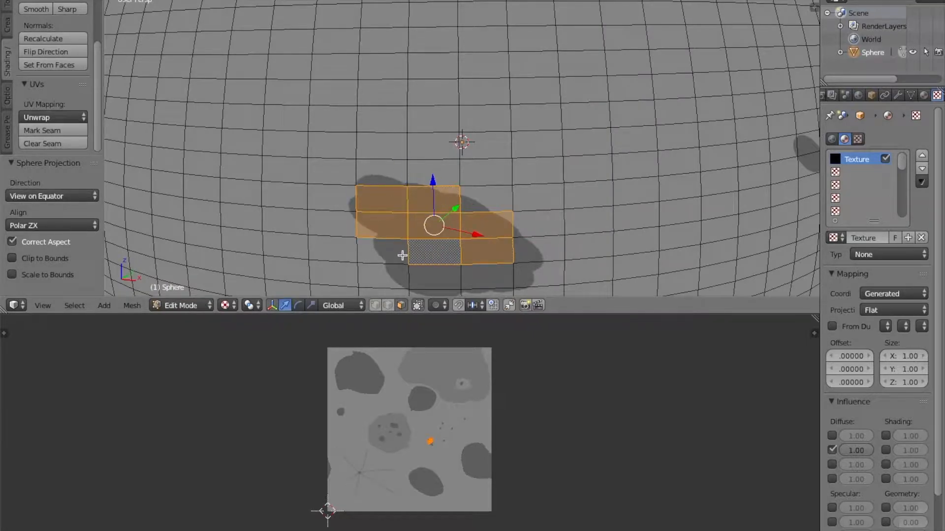
{"action": "right_click", "coordinate": [485, 276], "text": "shift"}
Add the faces covering the surrounding tiny dot craters to the selection
{"action": "middle_click_drag", "start_coordinate": [485, 277], "coordinate": [425, 221]}
{"action": "right_click", "coordinate": [400, 207], "text": "shift"}
{"action": "middle_click_drag", "start_coordinate": [618, 146], "coordinate": [560, 154]}
{"action": "right_click", "coordinate": [444, 157], "text": "shift"}
{"action": "right_click", "coordinate": [507, 133], "text": "shift"}
{"action": "middle_click_drag", "start_coordinate": [508, 133], "coordinate": [514, 101]}
{"action": "right_click", "coordinate": [468, 206], "text": "shift"}
{"action": "middle_click_drag", "start_coordinate": [468, 206], "coordinate": [350, 209]}
{"action": "right_click", "coordinate": [321, 184], "text": "shift"}
{"action": "right_click", "coordinate": [409, 194], "text": "shift"}
Box-select the faces covering the medium round crater beneath the large gray patch, including the gap in its interior
{"action": "middle_click_drag", "start_coordinate": [564, 237], "coordinate": [327, 93]}
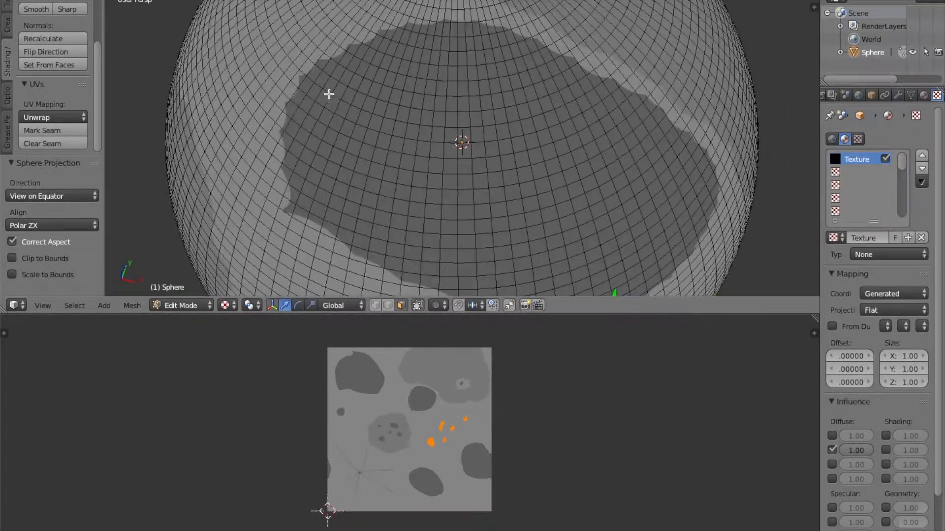
{"action": "key", "text": "b"}
{"action": "left_click_drag", "start_coordinate": [310, 68], "coordinate": [674, 273]}
{"action": "middle_click_drag", "start_coordinate": [630, 255], "coordinate": [336, 173]}
{"action": "key", "text": "b"}
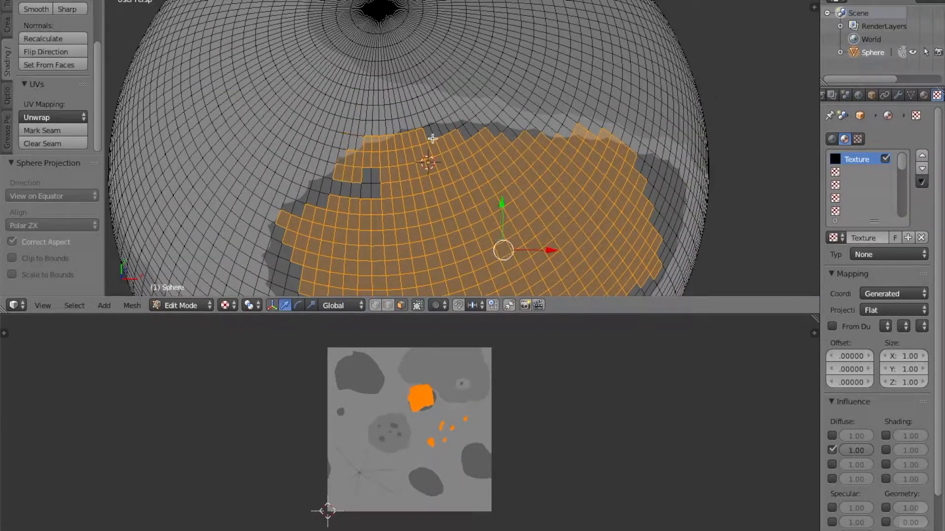
{"action": "middle_click_drag", "start_coordinate": [505, 128], "coordinate": [468, 169]}
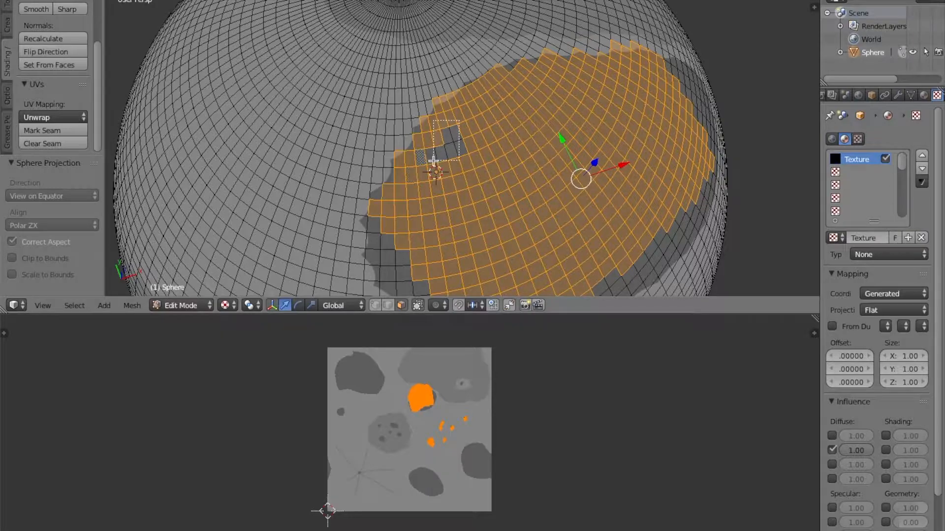
{"action": "left_click_drag", "start_coordinate": [433, 161], "coordinate": [433, 160]}
Add the remaining unselected faces along the rim of the medium round crater to the selection
{"action": "middle_click_drag", "start_coordinate": [433, 161], "coordinate": [383, 84]}
{"action": "middle_click_drag", "start_coordinate": [435, 171], "coordinate": [382, 163]}
{"action": "key", "text": "b"}
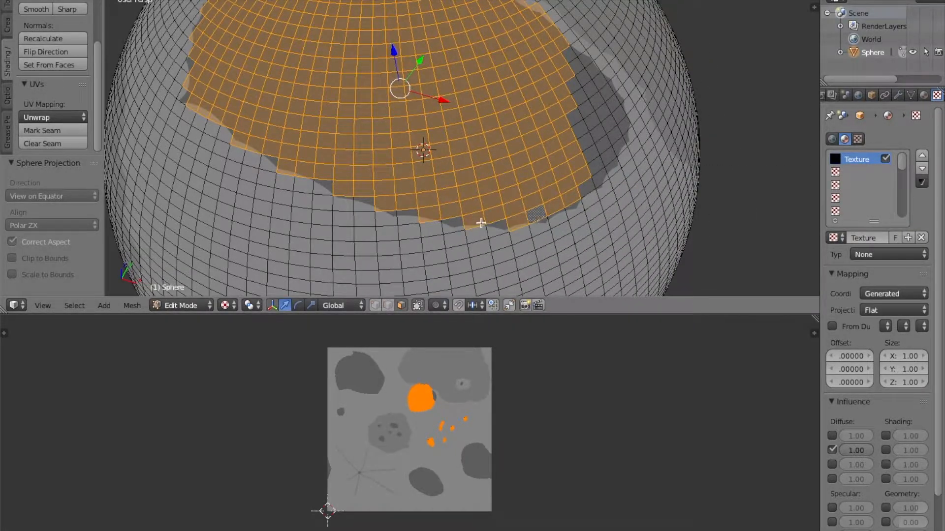
{"action": "middle_click_drag", "start_coordinate": [480, 224], "coordinate": [461, 209]}
{"action": "right_click", "coordinate": [506, 129], "text": "shift"}
{"action": "right_click", "coordinate": [492, 89], "text": "shift"}
{"action": "right_click", "coordinate": [480, 107], "text": "shift"}
{"action": "key", "text": "b"}
{"action": "left_click_drag", "start_coordinate": [494, 100], "coordinate": [422, 190]}
{"action": "scroll", "coordinate": [538, 190], "scroll_direction": "down", "scroll_amount": 3}
{"action": "middle_click_drag", "start_coordinate": [422, 190], "coordinate": [154, 179]}
{"action": "scroll", "coordinate": [438, 179], "scroll_direction": "up", "scroll_amount": 2}
{"action": "middle_click_drag", "start_coordinate": [748, 173], "coordinate": [354, 193]}
{"action": "scroll", "coordinate": [390, 188], "scroll_direction": "up", "scroll_amount": 2}
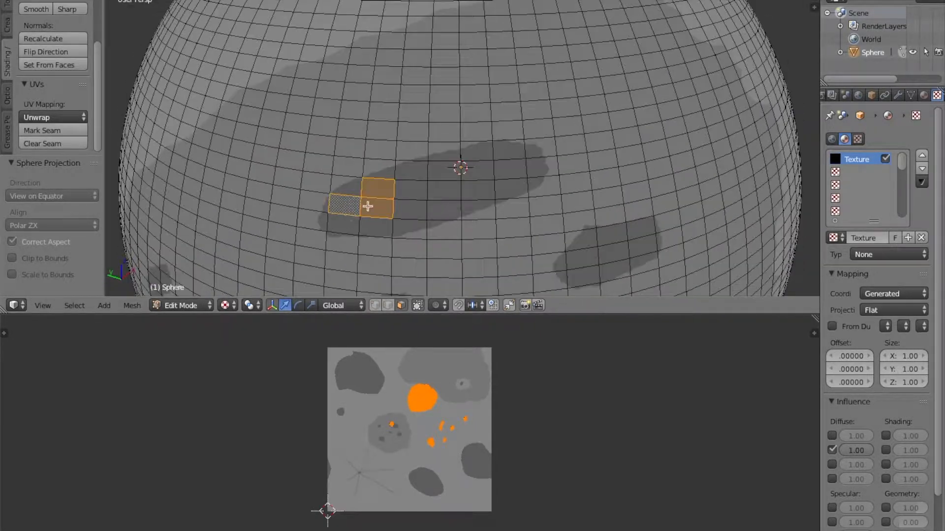
{"action": "key", "text": "ctrl+z"}
{"action": "key", "text": "ctrl+z"}
{"action": "key", "text": "ctrl+z"}
Box-select the main area of faces covering the large crater in the texture's upper-left corner
{"action": "scroll", "coordinate": [415, 205], "scroll_direction": "down", "scroll_amount": 5}
{"action": "scroll", "coordinate": [516, 163], "scroll_direction": "up", "scroll_amount": 4}
{"action": "middle_click_drag", "start_coordinate": [416, 205], "coordinate": [497, 211]}
{"action": "key", "text": "b"}
{"action": "left_click_drag", "start_coordinate": [284, 39], "coordinate": [585, 207]}
{"action": "middle_click_drag", "start_coordinate": [586, 206], "coordinate": [416, 196]}
{"action": "left_click_drag", "start_coordinate": [416, 196], "coordinate": [584, 290]}
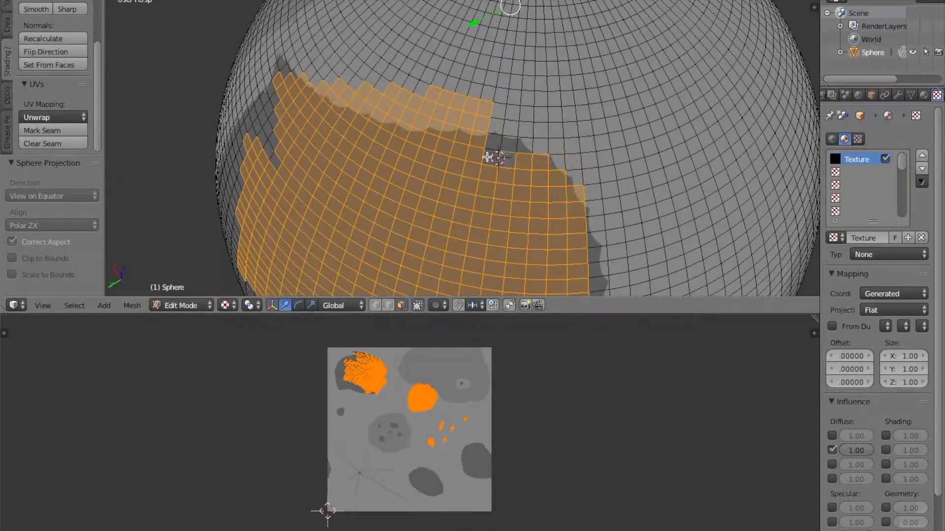
Extend the face selection over the unselected strip along the large crater's side and down towards its lower rim
{"action": "middle_click_drag", "start_coordinate": [487, 157], "coordinate": [340, 147]}
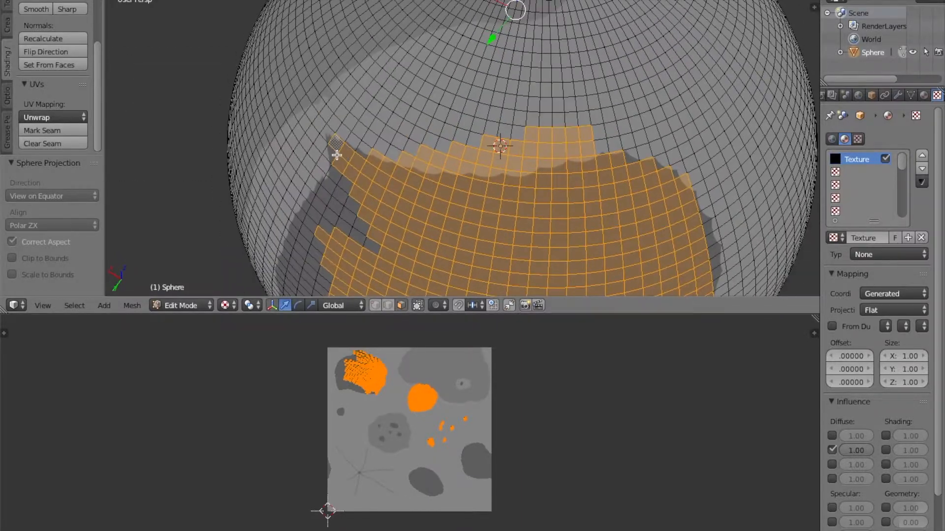
{"action": "middle_click_drag", "start_coordinate": [464, 173], "coordinate": [489, 165]}
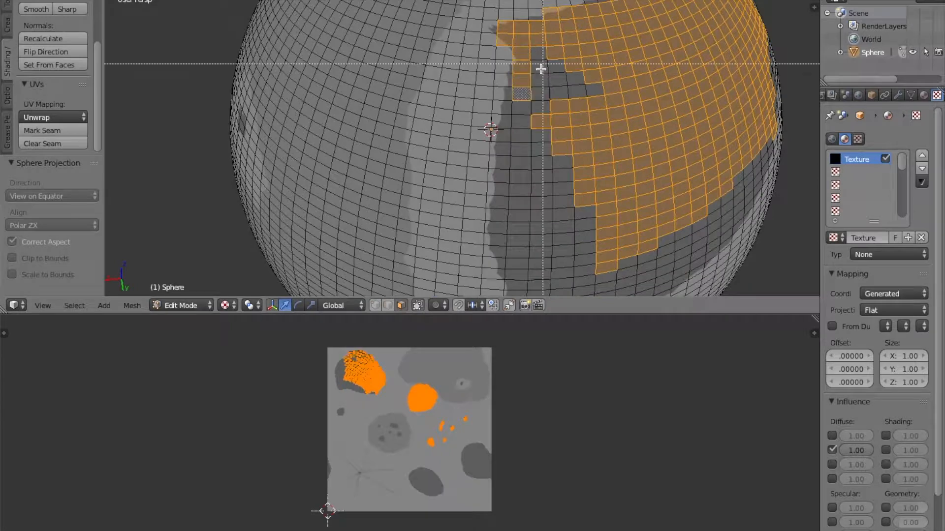
{"action": "middle_click_drag", "start_coordinate": [566, 231], "coordinate": [536, 172]}
{"action": "left_click_drag", "start_coordinate": [475, 15], "coordinate": [603, 170]}
{"action": "key", "text": "ctrl+z"}
{"action": "key", "text": "b"}
{"action": "left_click_drag", "start_coordinate": [467, 11], "coordinate": [599, 290]}
{"action": "middle_click_drag", "start_coordinate": [598, 289], "coordinate": [590, 251]}
{"action": "right_click", "coordinate": [591, 251], "text": "shift"}
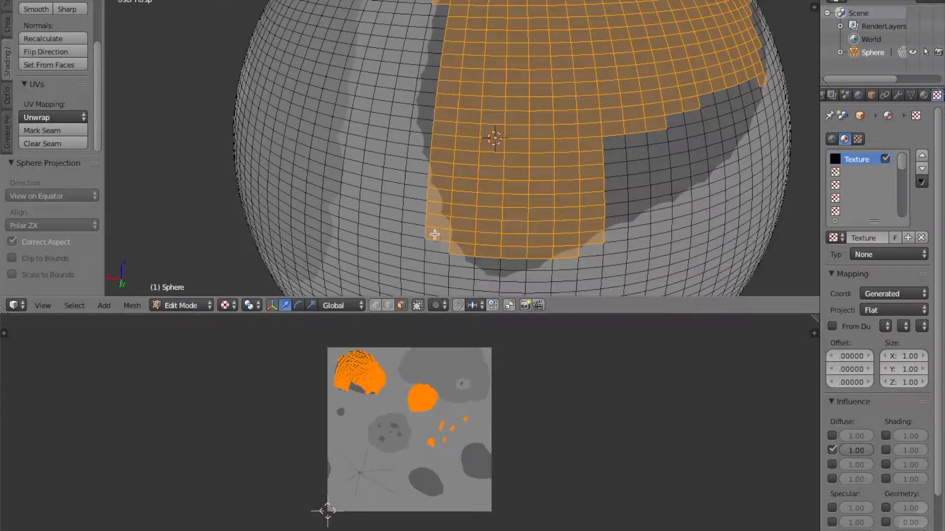
Box-select the uncovered strip at the large crater's lower rim and add the leftover rim faces to the selection
{"action": "middle_click_drag", "start_coordinate": [436, 250], "coordinate": [449, 63]}
{"action": "middle_click_drag", "start_coordinate": [527, 206], "coordinate": [401, 176]}
{"action": "key", "text": "b"}
{"action": "left_click_drag", "start_coordinate": [423, 143], "coordinate": [613, 198]}
{"action": "right_click", "coordinate": [642, 158], "text": "shift"}
{"action": "right_click", "coordinate": [665, 141], "text": "shift"}
{"action": "right_click", "coordinate": [661, 127], "text": "shift"}
{"action": "middle_click_drag", "start_coordinate": [456, 229], "coordinate": [367, 240]}
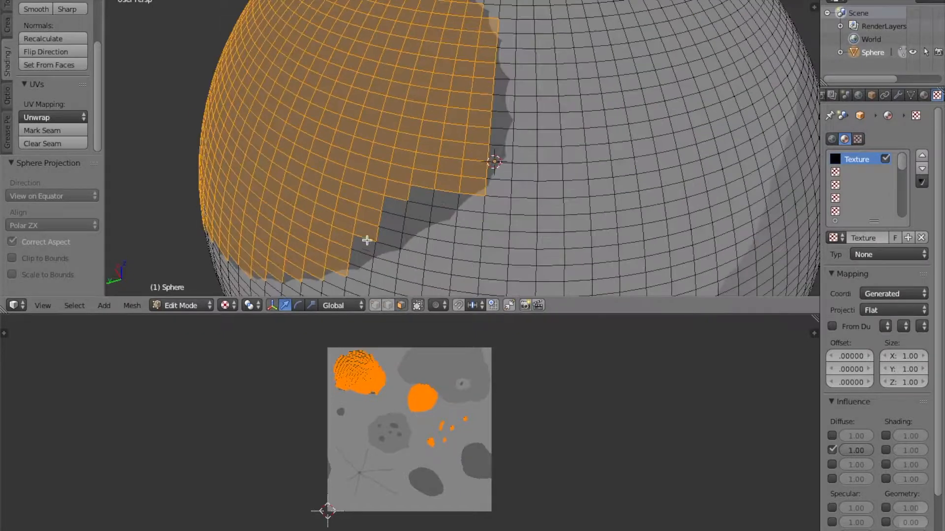
Add the faces of the tiny crater inside the gray patch, the small dark crater and the ray crater's center to the selection
{"action": "middle_click_drag", "start_coordinate": [500, 91], "coordinate": [416, 84]}
{"action": "right_click", "coordinate": [380, 119]}
{"action": "middle_click_drag", "start_coordinate": [379, 119], "coordinate": [571, 222]}
{"action": "right_click", "coordinate": [506, 190], "text": "shift"}
{"action": "right_click", "coordinate": [505, 217], "text": "shift"}
{"action": "right_click", "coordinate": [486, 235], "text": "shift"}
{"action": "right_click", "coordinate": [449, 226], "text": "shift"}
{"action": "right_click", "coordinate": [448, 208], "text": "shift"}
{"action": "right_click", "coordinate": [487, 191], "text": "shift"}
{"action": "right_click", "coordinate": [483, 209], "text": "shift"}
{"action": "middle_click_drag", "start_coordinate": [483, 209], "coordinate": [476, 135]}
{"action": "right_click", "coordinate": [476, 139], "text": "shift"}
Box-select the main area of faces covering the dark crater at the texture's right edge
{"action": "middle_click_drag", "start_coordinate": [498, 170], "coordinate": [431, 76]}
{"action": "key", "text": "b"}
{"action": "left_click_drag", "start_coordinate": [326, 28], "coordinate": [579, 259]}
{"action": "key", "text": "b"}
{"action": "key", "text": "b"}
{"action": "middle_click_drag", "start_coordinate": [306, 175], "coordinate": [433, 249]}
{"action": "key", "text": "Escape"}
Add single faces along the side rim of the right-edge crater and undo the last pick
{"action": "scroll", "coordinate": [384, 252], "scroll_direction": "up", "scroll_amount": 2}
{"action": "right_click", "coordinate": [295, 216], "text": "shift"}
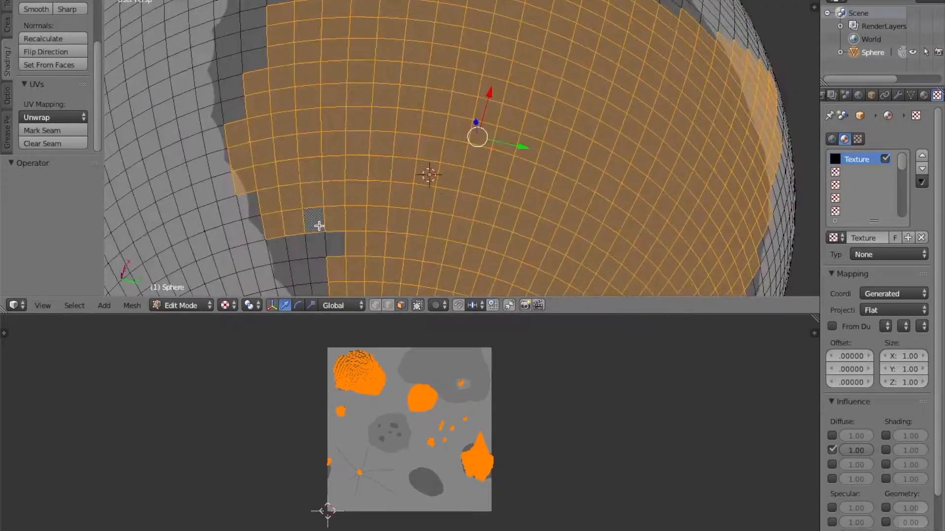
{"action": "right_click", "coordinate": [317, 237], "text": "shift"}
{"action": "middle_click_drag", "start_coordinate": [318, 241], "coordinate": [306, 167]}
{"action": "right_click", "coordinate": [283, 45], "text": "shift"}
{"action": "right_click", "coordinate": [315, 64], "text": "shift"}
{"action": "key", "text": "ctrl+z"}
Box-select the part of the right-edge crater that wraps over the texture seam and adjust individual rim faces near the pole
{"action": "middle_click_drag", "start_coordinate": [350, 249], "coordinate": [262, 247]}
{"action": "key", "text": "b"}
{"action": "left_click_drag", "start_coordinate": [677, 87], "coordinate": [436, 241]}
{"action": "middle_click_drag", "start_coordinate": [436, 241], "coordinate": [446, 182]}
{"action": "key", "text": "b"}
{"action": "middle_click_drag", "start_coordinate": [617, 206], "coordinate": [706, 112]}
{"action": "right_click", "coordinate": [684, 85], "text": "shift"}
{"action": "right_click", "coordinate": [675, 80], "text": "shift"}
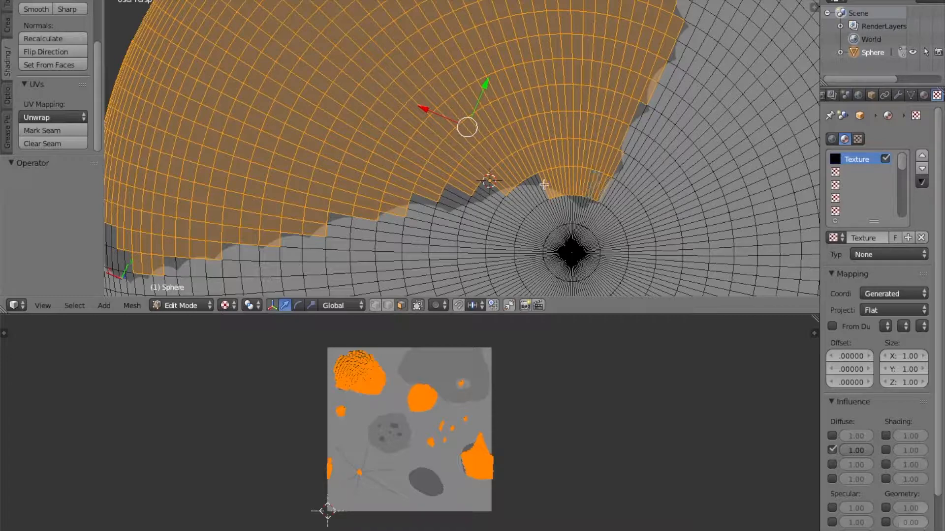
{"action": "middle_click_drag", "start_coordinate": [577, 198], "coordinate": [588, 207]}
{"action": "right_click", "coordinate": [655, 107], "text": "shift"}
{"action": "right_click", "coordinate": [635, 93], "text": "shift"}
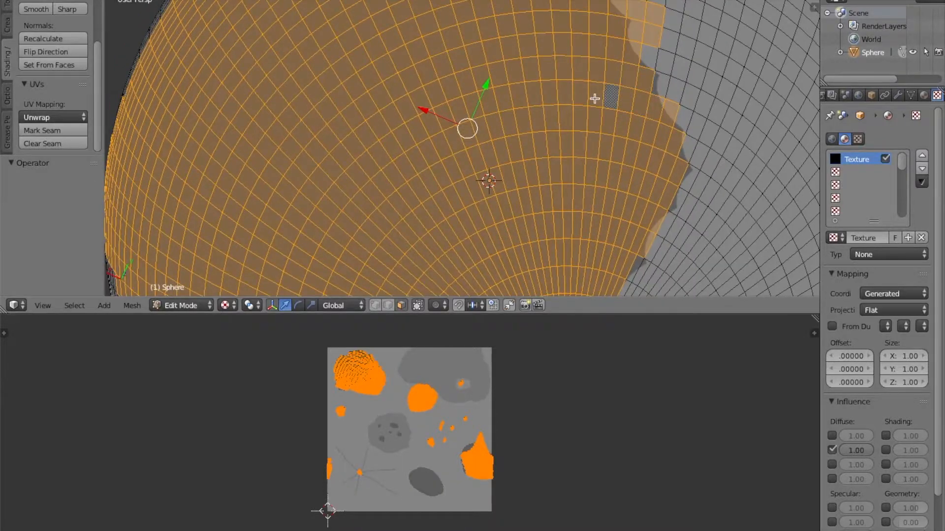
Adjust the face selection one face at a time along the right-edge crater's rim farther from the pole
{"action": "middle_click_drag", "start_coordinate": [603, 95], "coordinate": [652, 226]}
{"action": "right_click", "coordinate": [644, 211], "text": "shift"}
{"action": "right_click", "coordinate": [584, 154], "text": "shift"}
{"action": "right_click", "coordinate": [583, 108], "text": "shift"}
{"action": "right_click", "coordinate": [561, 130], "text": "shift"}
Box-deselect the faces spilling beyond the right-edge crater's outline and correct single faces on its rim
{"action": "middle_click_drag", "start_coordinate": [477, 57], "coordinate": [527, 150]}
{"action": "key", "text": "b"}
{"action": "left_click_drag", "start_coordinate": [449, 76], "coordinate": [661, 211]}
{"action": "key", "text": "b"}
{"action": "middle_click_drag", "start_coordinate": [446, 75], "coordinate": [671, 219]}
{"action": "right_click", "coordinate": [586, 238], "text": "shift"}
{"action": "right_click", "coordinate": [461, 209], "text": "shift"}
{"action": "middle_click_drag", "start_coordinate": [461, 205], "coordinate": [389, 178]}
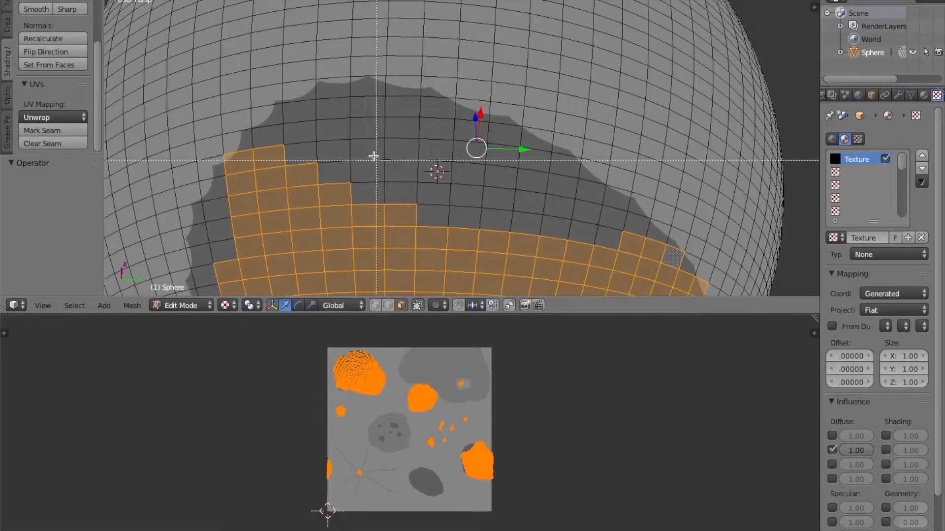
Box-select the unselected upper area of the right-edge crater and remove the excess faces outside its rim
{"action": "key", "text": "b"}
{"action": "left_click_drag", "start_coordinate": [295, 102], "coordinate": [603, 219]}
{"action": "key", "text": "b"}
{"action": "middle_click_drag", "start_coordinate": [618, 138], "coordinate": [497, 81]}
{"action": "middle_click_drag", "start_coordinate": [482, 172], "coordinate": [414, 167]}
Add the remaining single faces along the upper and side rim of the right-edge crater to the selection
{"action": "right_click", "coordinate": [659, 60], "text": "shift"}
{"action": "right_click", "coordinate": [636, 52], "text": "shift"}
{"action": "right_click", "coordinate": [503, 81], "text": "shift"}
{"action": "right_click", "coordinate": [496, 106], "text": "shift"}
{"action": "right_click", "coordinate": [491, 131], "text": "shift"}
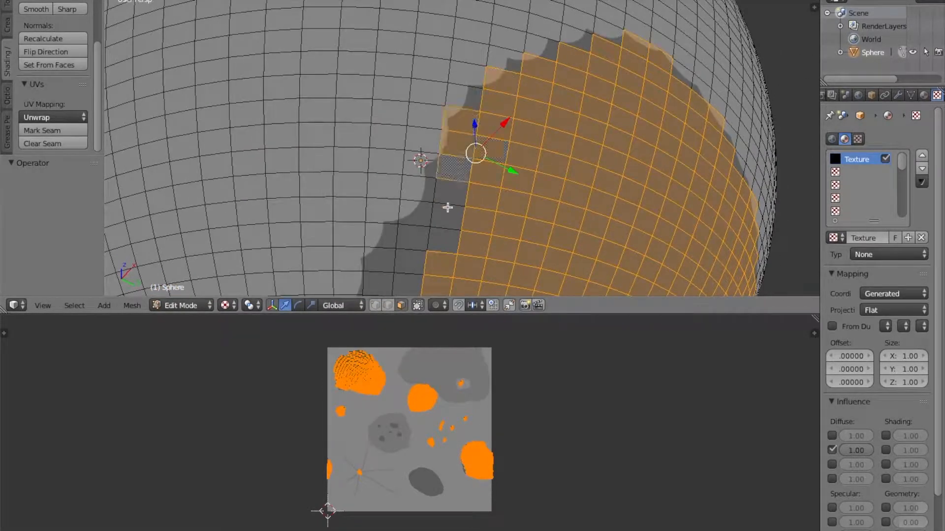
{"action": "right_click", "coordinate": [444, 239], "text": "shift"}
{"action": "right_click", "coordinate": [448, 215], "text": "shift"}
{"action": "right_click", "coordinate": [451, 192], "text": "shift"}
{"action": "middle_click_drag", "start_coordinate": [451, 192], "coordinate": [472, 94]}
{"action": "right_click", "coordinate": [422, 208], "text": "shift"}
{"action": "right_click", "coordinate": [418, 232], "text": "shift"}
{"action": "right_click", "coordinate": [426, 182], "text": "shift"}
{"action": "right_click", "coordinate": [400, 130], "text": "shift"}
Add the faces of the largest dark spot inside the round spotted crater to the selection
{"action": "scroll", "coordinate": [379, 285], "scroll_direction": "down", "scroll_amount": 3}
{"action": "middle_click_drag", "start_coordinate": [401, 131], "coordinate": [479, 118]}
{"action": "scroll", "coordinate": [480, 115], "scroll_direction": "up", "scroll_amount": 2}
{"action": "right_click", "coordinate": [484, 103], "text": "shift"}
{"action": "right_click", "coordinate": [483, 120], "text": "shift"}
{"action": "right_click", "coordinate": [518, 137], "text": "shift"}
{"action": "right_click", "coordinate": [517, 101], "text": "shift"}
{"action": "right_click", "coordinate": [608, 78], "text": "shift"}
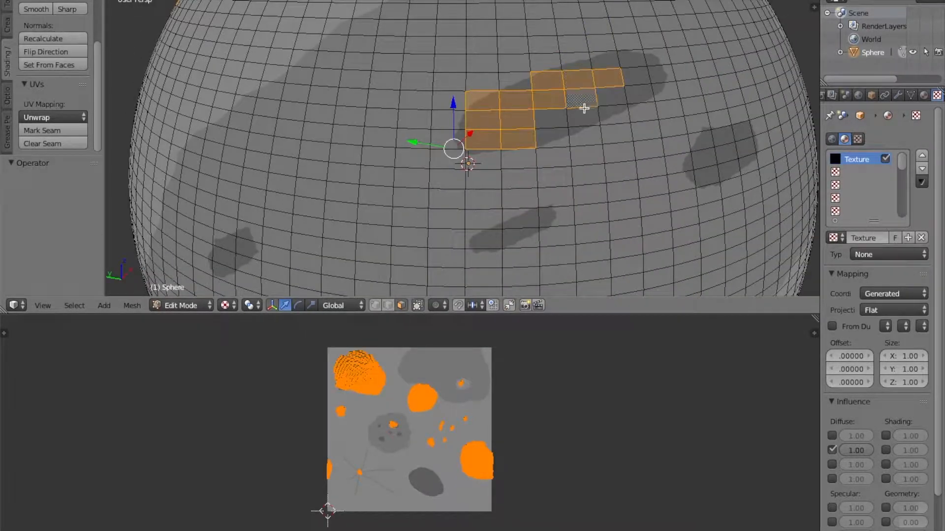
{"action": "right_click", "coordinate": [552, 118], "text": "shift"}
{"action": "right_click", "coordinate": [640, 76], "text": "shift"}
{"action": "right_click", "coordinate": [606, 60], "text": "shift"}
Add the faces of the smaller dark spots inside the round spotted crater to the selection
{"action": "middle_click_drag", "start_coordinate": [578, 138], "coordinate": [625, 148]}
{"action": "right_click", "coordinate": [468, 174], "text": "shift"}
{"action": "right_click", "coordinate": [478, 153], "text": "shift"}
{"action": "middle_click_drag", "start_coordinate": [542, 166], "coordinate": [420, 171]}
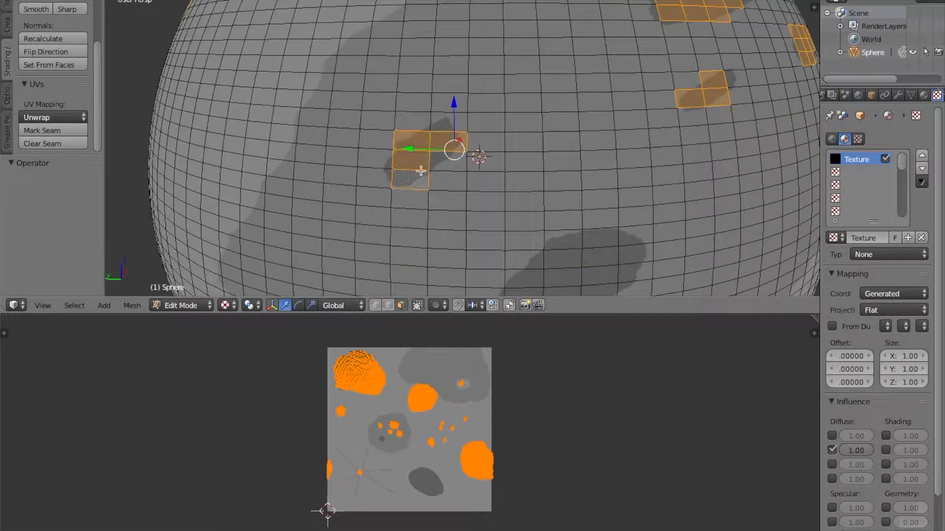
{"action": "scroll", "coordinate": [433, 163], "scroll_direction": "down", "scroll_amount": 1}
{"action": "middle_click_drag", "start_coordinate": [483, 160], "coordinate": [476, 149]}
{"action": "right_click", "coordinate": [526, 140], "text": "shift"}
{"action": "right_click", "coordinate": [477, 182], "text": "shift"}
Box-select the faces covering the dark oval crater near the texture's lower edge, including its upper and lower ends
{"action": "middle_click_drag", "start_coordinate": [478, 187], "coordinate": [424, 123]}
{"action": "key", "text": "b"}
{"action": "left_click_drag", "start_coordinate": [327, 65], "coordinate": [507, 241]}
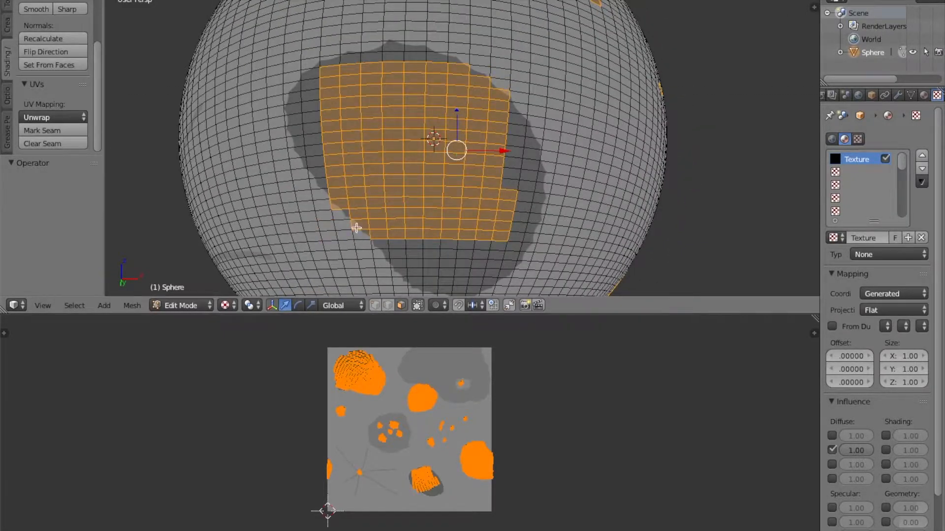
{"action": "middle_click_drag", "start_coordinate": [314, 215], "coordinate": [442, 100]}
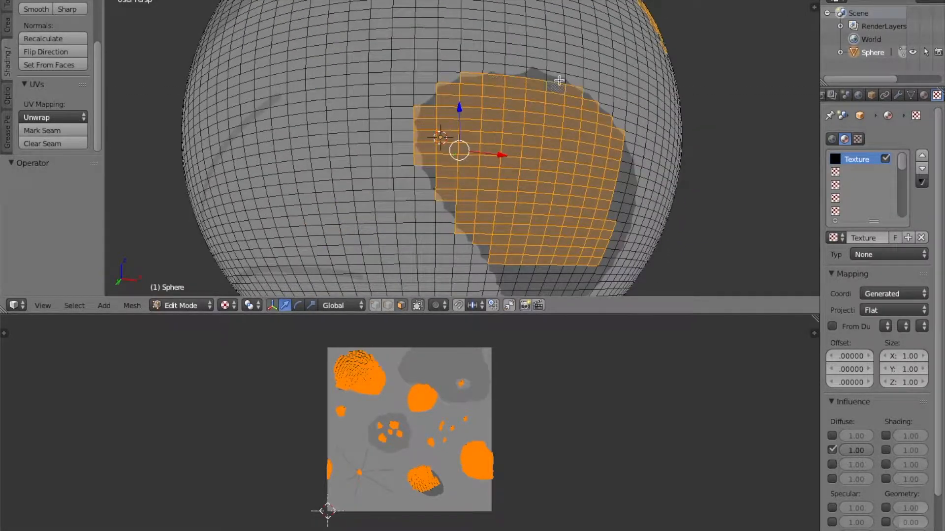
{"action": "middle_click_drag", "start_coordinate": [559, 81], "coordinate": [483, 44]}
{"action": "key", "text": "b"}
{"action": "left_click_drag", "start_coordinate": [483, 44], "coordinate": [487, 124]}
{"action": "key", "text": "b"}
{"action": "left_click_drag", "start_coordinate": [363, 165], "coordinate": [494, 211]}
Scale all selected crater faces inward to 0.989 on every axis
{"action": "middle_click_drag", "start_coordinate": [439, 237], "coordinate": [507, 186]}
{"action": "key", "text": "s"}
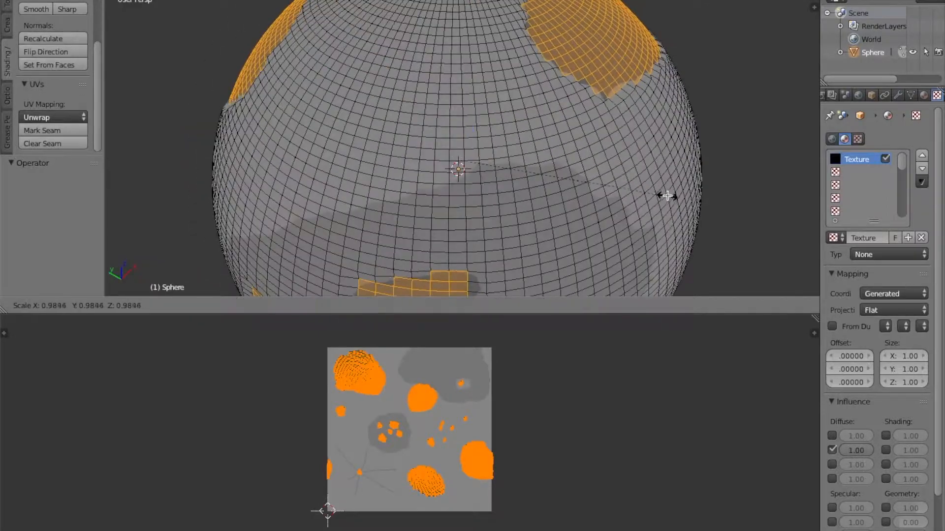
{"action": "left_click", "coordinate": [668, 196]}
Box-select the faces of the large gray patch around the sphere's pole
{"action": "middle_click_drag", "start_coordinate": [669, 196], "coordinate": [476, 158]}
{"action": "key", "text": "b"}
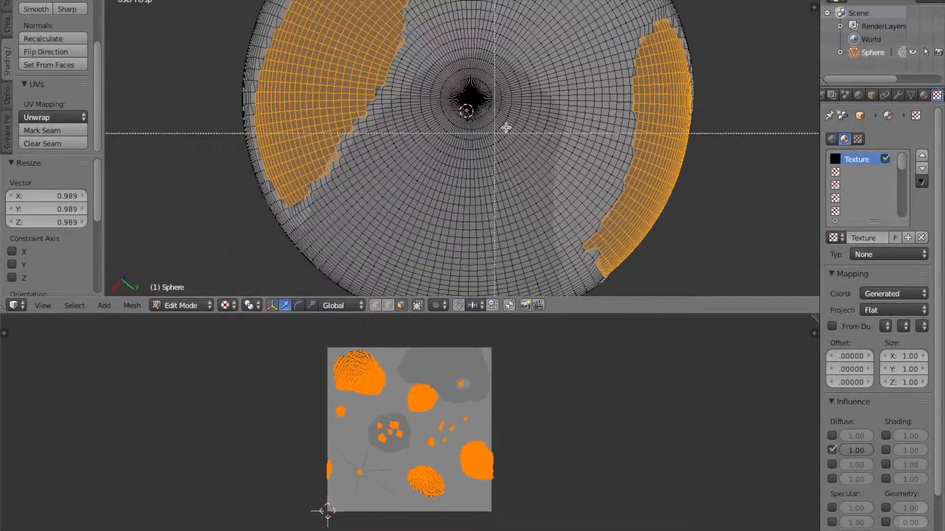
{"action": "left_click_drag", "start_coordinate": [550, 107], "coordinate": [375, 269]}
{"action": "scroll", "coordinate": [378, 108], "scroll_direction": "up", "scroll_amount": 1}
{"action": "key", "text": "b"}
{"action": "left_click_drag", "start_coordinate": [408, 92], "coordinate": [565, 38]}
{"action": "key", "text": "b"}
{"action": "left_click_drag", "start_coordinate": [409, 62], "coordinate": [393, 86]}
{"action": "middle_click_drag", "start_coordinate": [395, 86], "coordinate": [376, 74]}
{"action": "left_click_drag", "start_coordinate": [459, 44], "coordinate": [603, 71]}
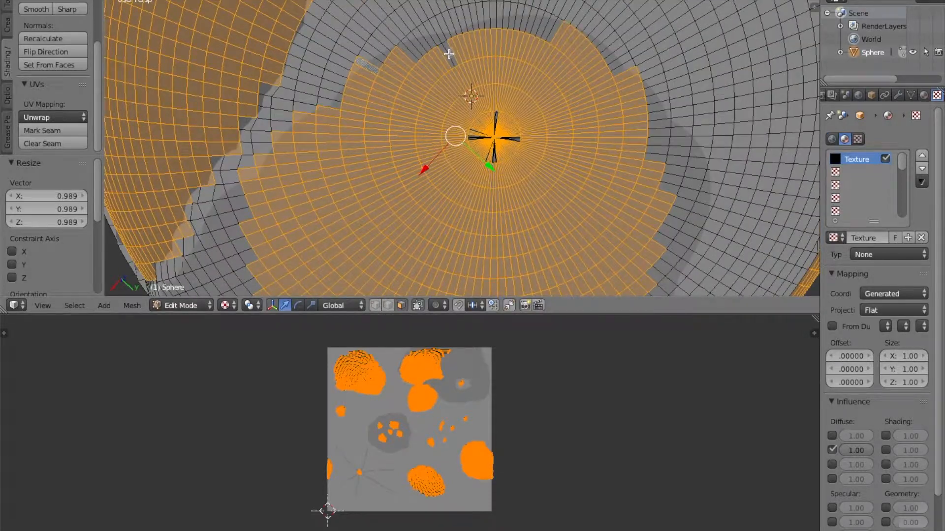
Extend the gray patch selection around the pole with one more box and single faces along its stepped rim
{"action": "right_click", "coordinate": [655, 112], "text": "shift"}
{"action": "middle_click_drag", "start_coordinate": [653, 142], "coordinate": [711, 142]}
{"action": "key", "text": "b"}
{"action": "left_click_drag", "start_coordinate": [337, 88], "coordinate": [417, 159]}
{"action": "middle_click_drag", "start_coordinate": [613, 146], "coordinate": [493, 153]}
{"action": "right_click", "coordinate": [694, 54], "text": "shift"}
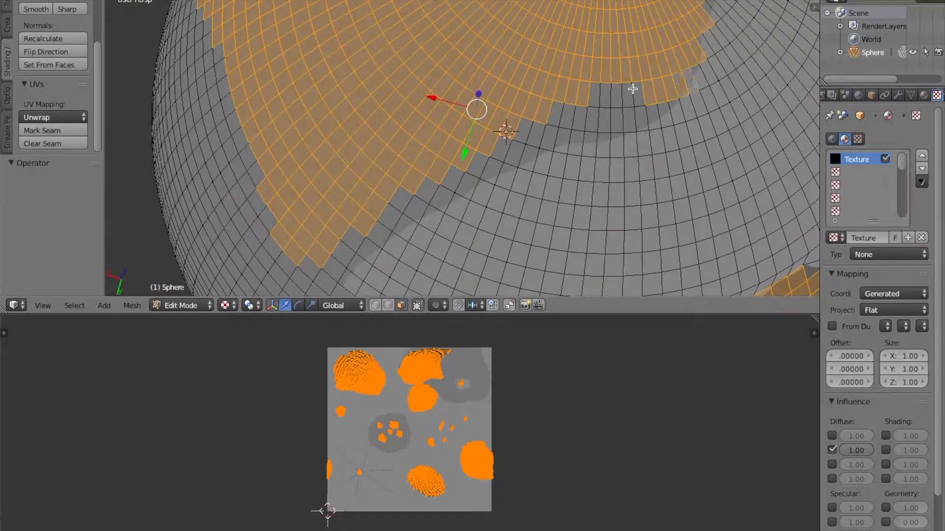
{"action": "right_click", "coordinate": [615, 119], "text": "shift"}
{"action": "right_click", "coordinate": [605, 119], "text": "shift"}
{"action": "right_click", "coordinate": [593, 118], "text": "shift"}
{"action": "right_click", "coordinate": [568, 116], "text": "shift"}
{"action": "right_click", "coordinate": [579, 118], "text": "shift"}
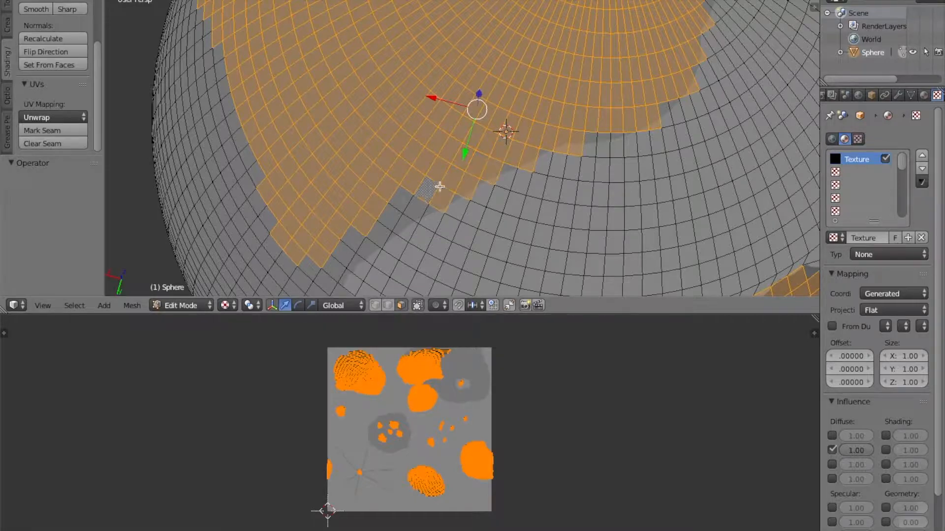
Add single faces along the gray patch's rim where it runs from the pole down the sphere's side
{"action": "middle_click_drag", "start_coordinate": [436, 189], "coordinate": [481, 167]}
{"action": "right_click", "coordinate": [481, 168], "text": "shift"}
{"action": "right_click", "coordinate": [464, 238], "text": "shift"}
{"action": "middle_click_drag", "start_coordinate": [464, 238], "coordinate": [504, 214]}
{"action": "right_click", "coordinate": [500, 140], "text": "shift"}
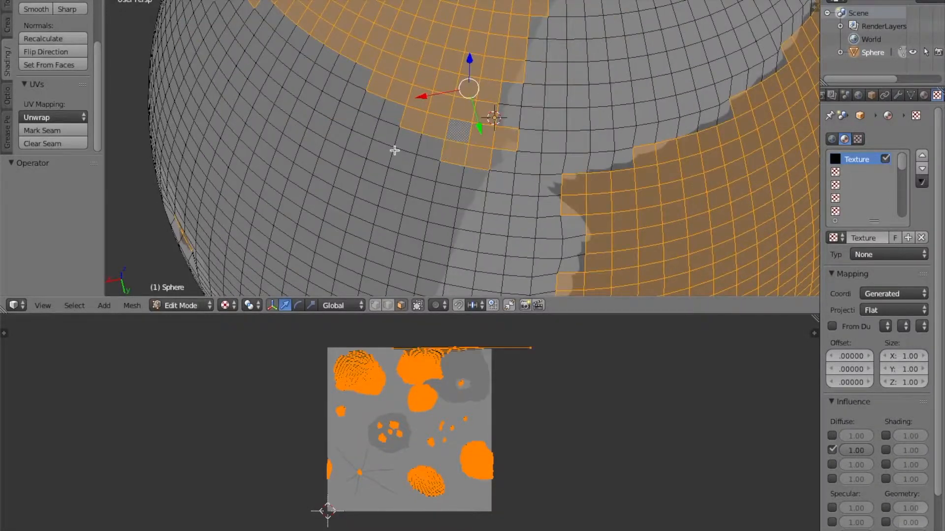
Box-select the main area of gray patch faces running down the side of the sphere
{"action": "scroll", "coordinate": [395, 149], "scroll_direction": "down", "scroll_amount": 1}
{"action": "middle_click_drag", "start_coordinate": [394, 150], "coordinate": [447, 112]}
{"action": "key", "text": "b"}
{"action": "left_click_drag", "start_coordinate": [622, 222], "coordinate": [351, 45]}
{"action": "key", "text": "v"}
{"action": "middle_click_drag", "start_coordinate": [574, 156], "coordinate": [549, 89]}
{"action": "key", "text": "b"}
{"action": "left_click_drag", "start_coordinate": [588, 278], "coordinate": [451, 52]}
Add the unselected faces along the gray patch's side edge facing the neighboring large crater
{"action": "middle_click_drag", "start_coordinate": [524, 198], "coordinate": [496, 191]}
{"action": "right_click", "coordinate": [494, 197], "text": "shift"}
{"action": "right_click", "coordinate": [496, 238], "text": "shift"}
{"action": "right_click", "coordinate": [496, 191], "text": "shift"}
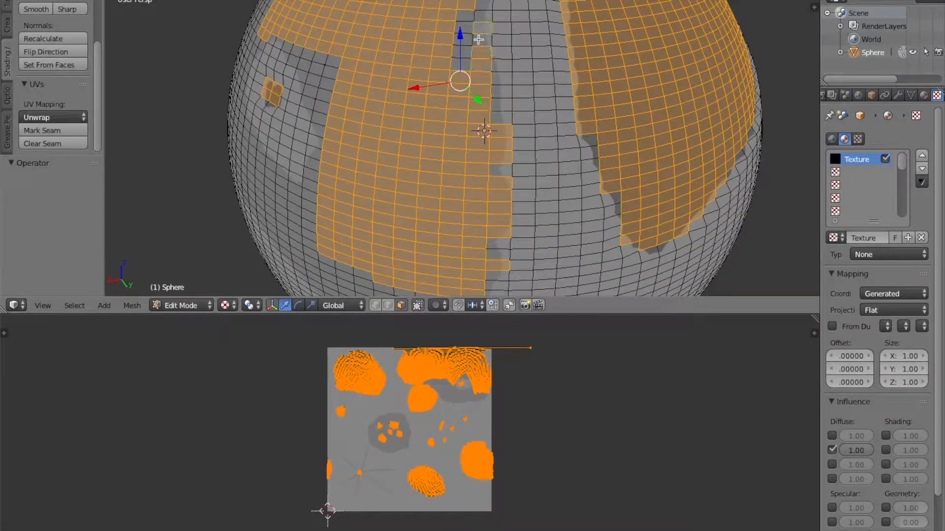
{"action": "key", "text": "v"}
{"action": "key", "text": "b"}
{"action": "left_click_drag", "start_coordinate": [458, 15], "coordinate": [469, 64]}
Box-select the remaining gray patch faces between the pole and the medium round crater
{"action": "middle_click_drag", "start_coordinate": [486, 123], "coordinate": [613, 226]}
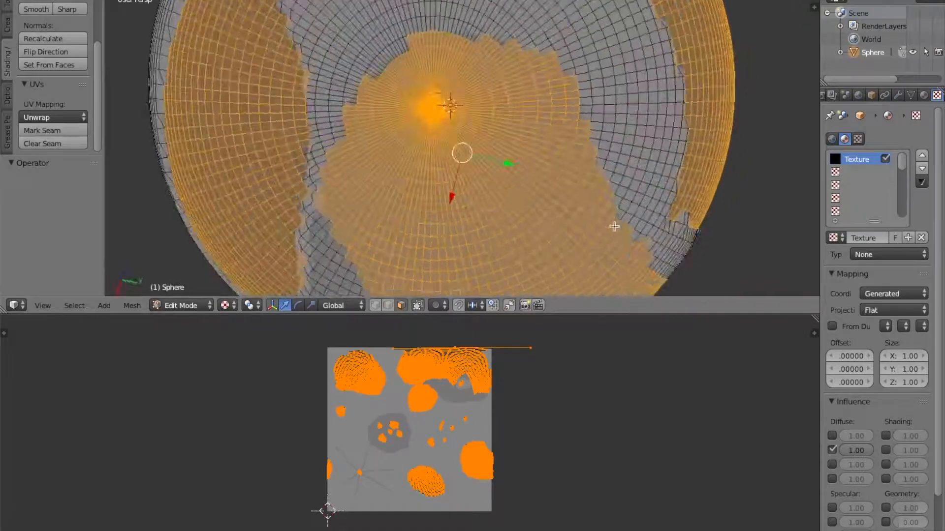
{"action": "middle_click_drag", "start_coordinate": [413, 131], "coordinate": [450, 98]}
{"action": "key", "text": "b"}
{"action": "left_click_drag", "start_coordinate": [370, 24], "coordinate": [441, 43]}
{"action": "key", "text": "b"}
{"action": "left_click_drag", "start_coordinate": [622, 281], "coordinate": [460, 91]}
{"action": "key", "text": "b"}
{"action": "left_click_drag", "start_coordinate": [479, 229], "coordinate": [458, 105]}
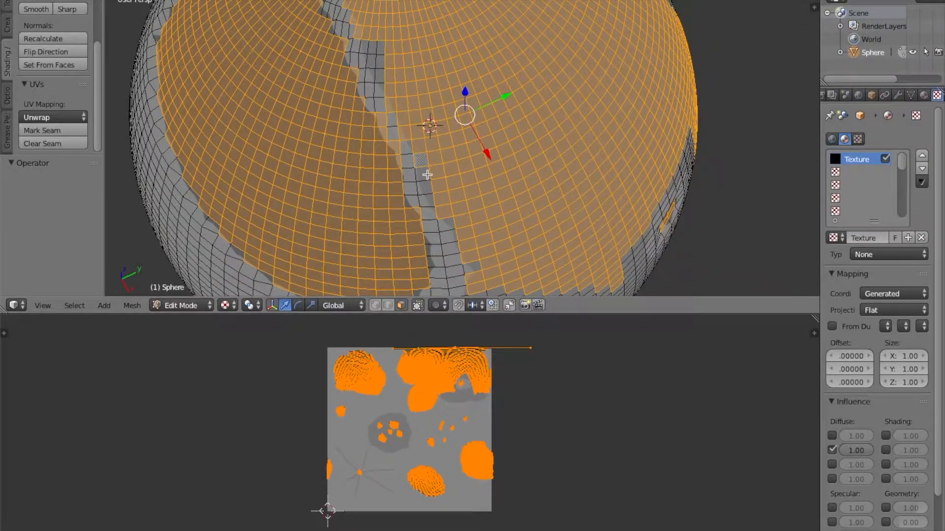
Box-select the gray patch faces surrounding the small crater, leaving the light ring around that crater unselected
{"action": "middle_click_drag", "start_coordinate": [427, 174], "coordinate": [413, 117]}
{"action": "middle_click_drag", "start_coordinate": [457, 140], "coordinate": [405, 78]}
{"action": "key", "text": "b"}
{"action": "left_click_drag", "start_coordinate": [340, 55], "coordinate": [525, 162]}
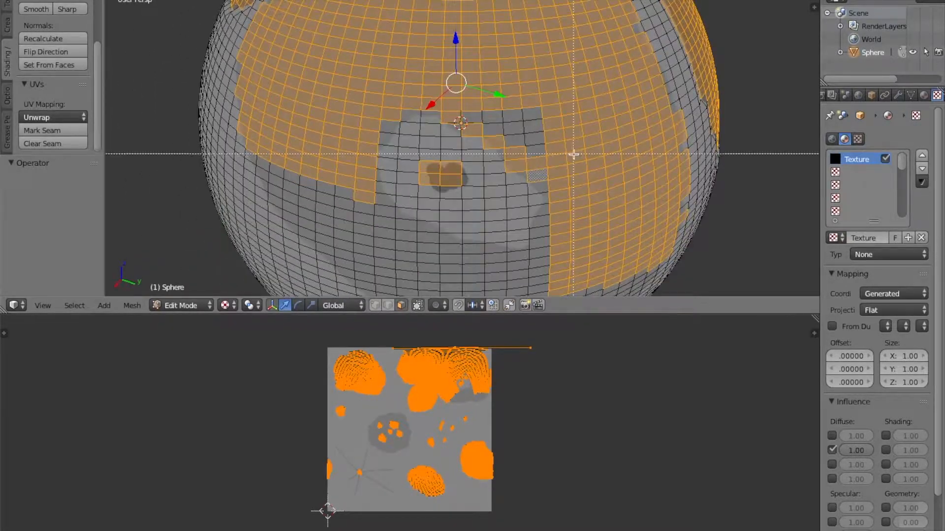
{"action": "key", "text": "ctrl+z"}
{"action": "key", "text": "ctrl+z"}
{"action": "key", "text": "ctrl+z"}
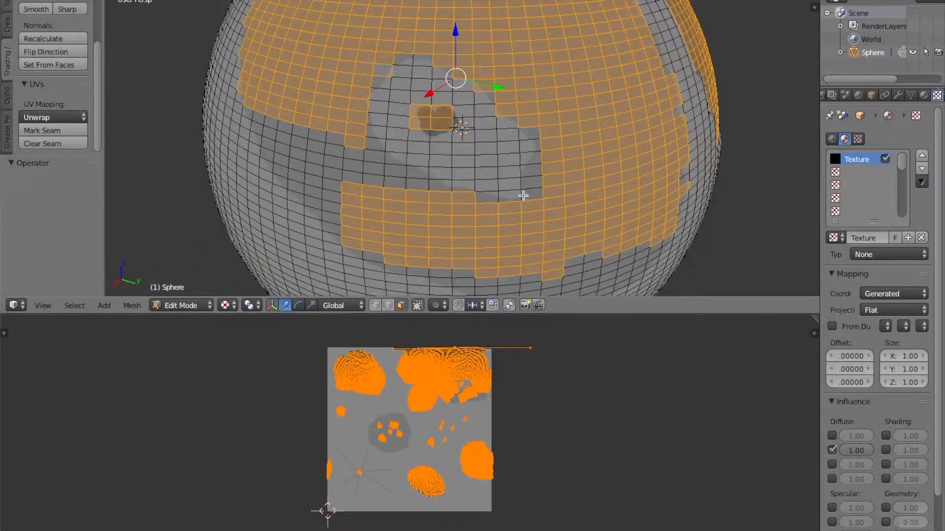
{"action": "middle_click_drag", "start_coordinate": [358, 168], "coordinate": [558, 207]}
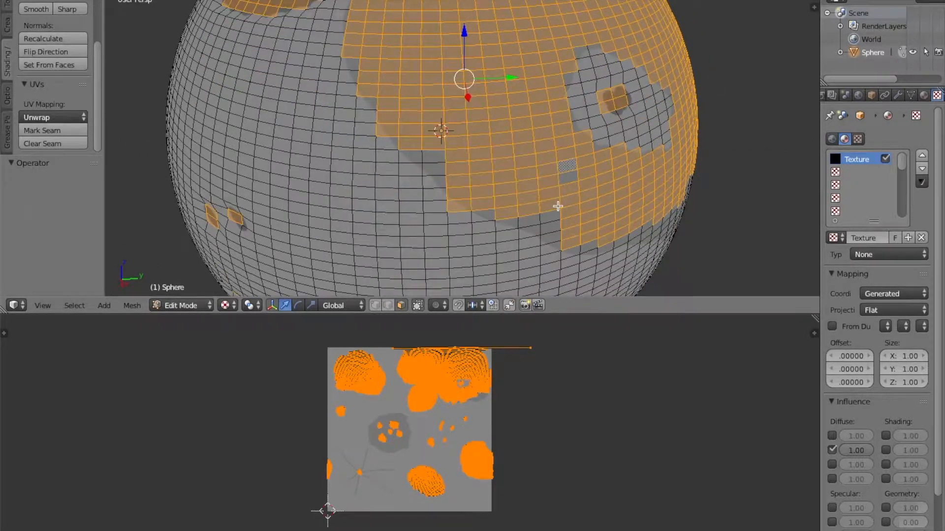
Add the remaining unselected faces along the lower edge of the large gray patch
{"action": "key", "text": "ctrl+z"}
{"action": "key", "text": "ctrl+z"}
{"action": "key", "text": "ctrl+z"}
{"action": "key", "text": "ctrl+z"}
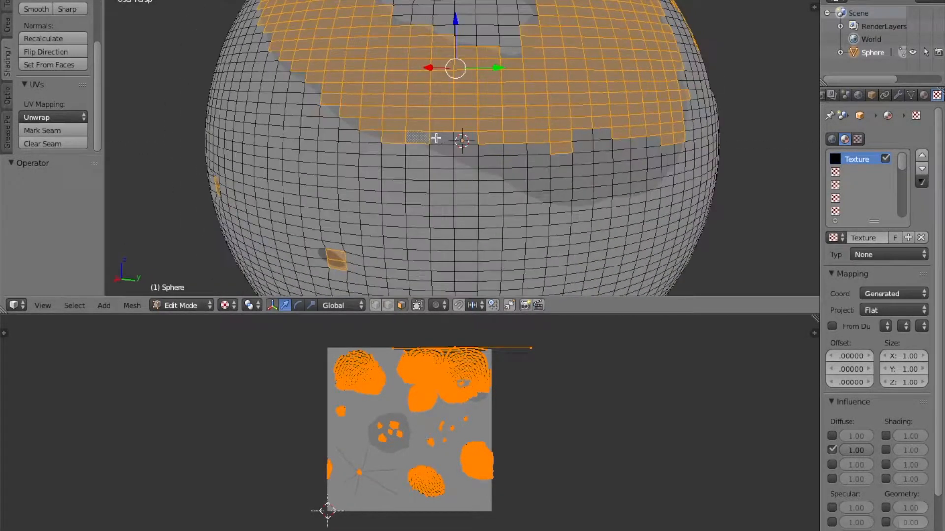
{"action": "key", "text": "ctrl+z"}
{"action": "key", "text": "ctrl+z"}
{"action": "key", "text": "ctrl+z"}
{"action": "key", "text": "ctrl+z"}
{"action": "key", "text": "ctrl+z"}
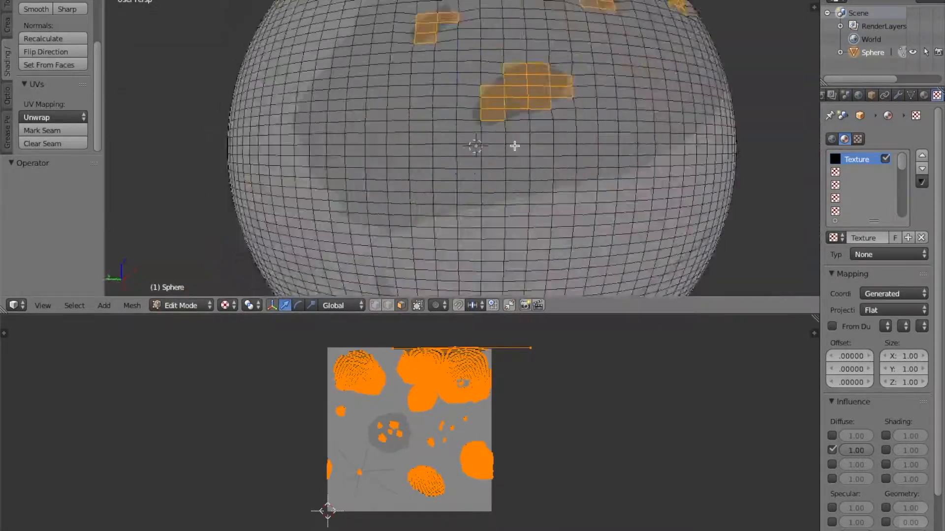
Select the faces along the star-shaped crater's two rays that point up-left and down-left in the texture
{"action": "key", "text": "ctrl+z"}
{"action": "key", "text": "ctrl+z"}
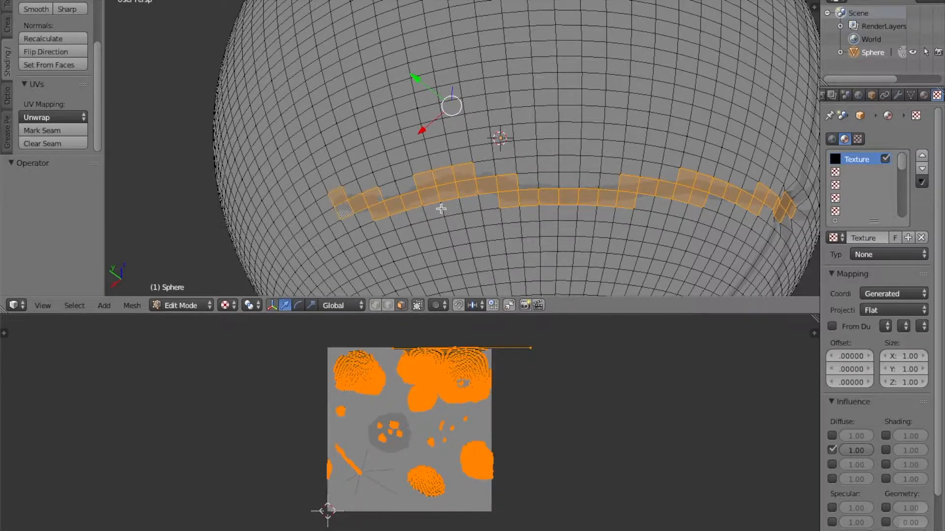
{"action": "key", "text": "ctrl+z"}
{"action": "key", "text": "ctrl+z"}
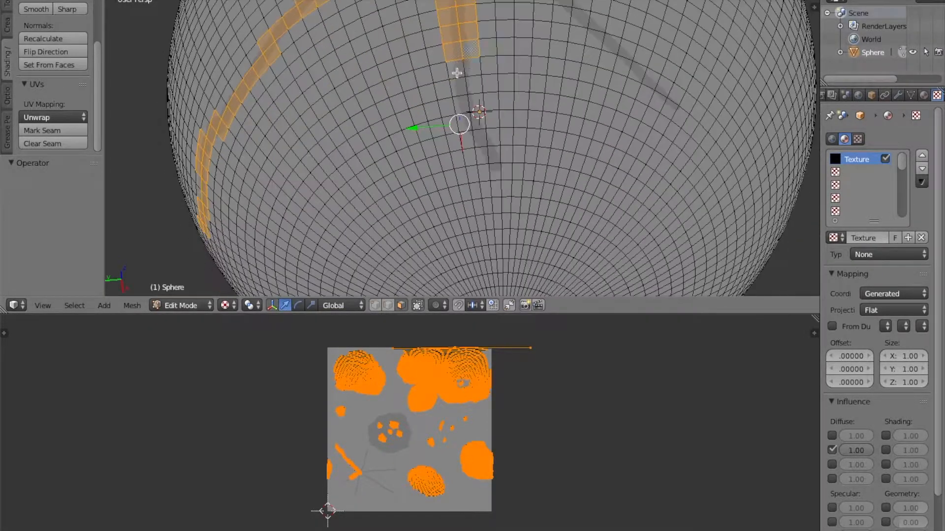
{"action": "key", "text": "ctrl+z"}
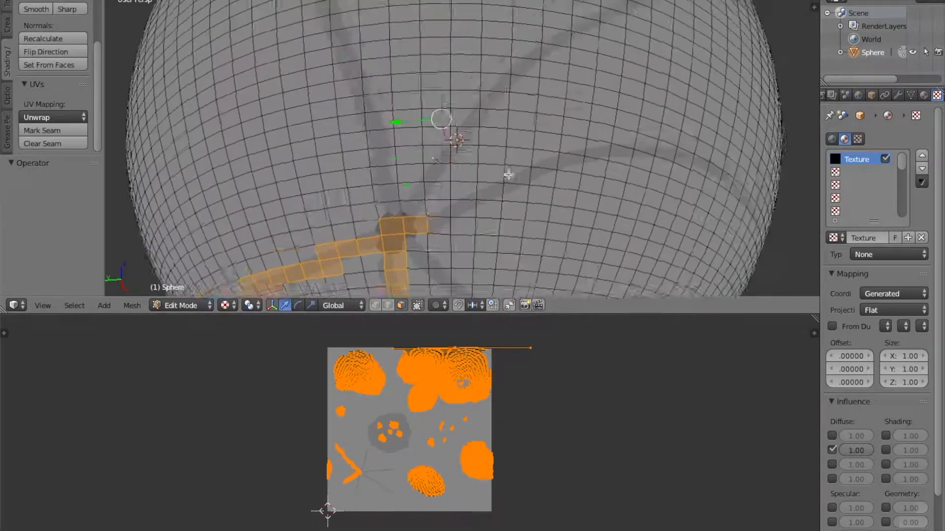
Add the faces along the star-shaped crater's ray that points right in the texture, out to its tip
{"action": "key", "text": "ctrl+z"}
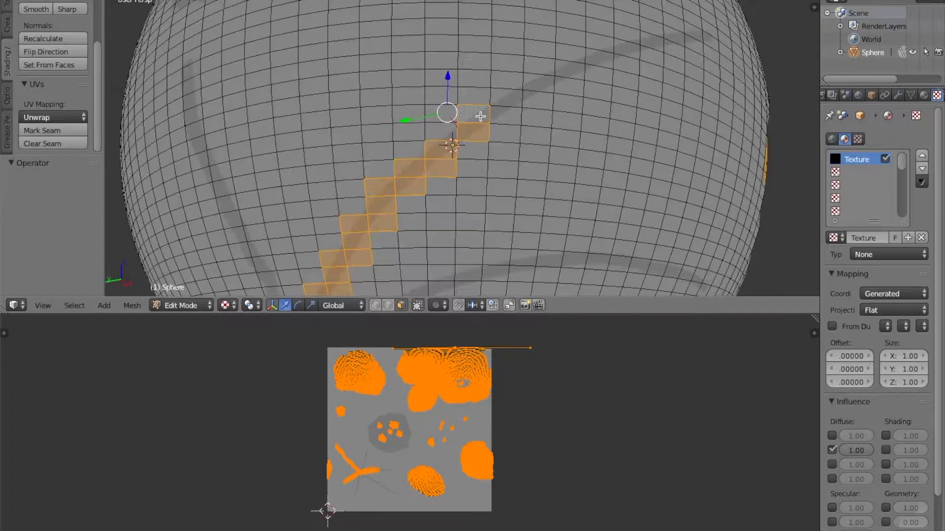
{"action": "key", "text": "ctrl+z"}
{"action": "key", "text": "ctrl+z"}
{"action": "key", "text": "ctrl+z"}
{"action": "key", "text": "ctrl+z"}
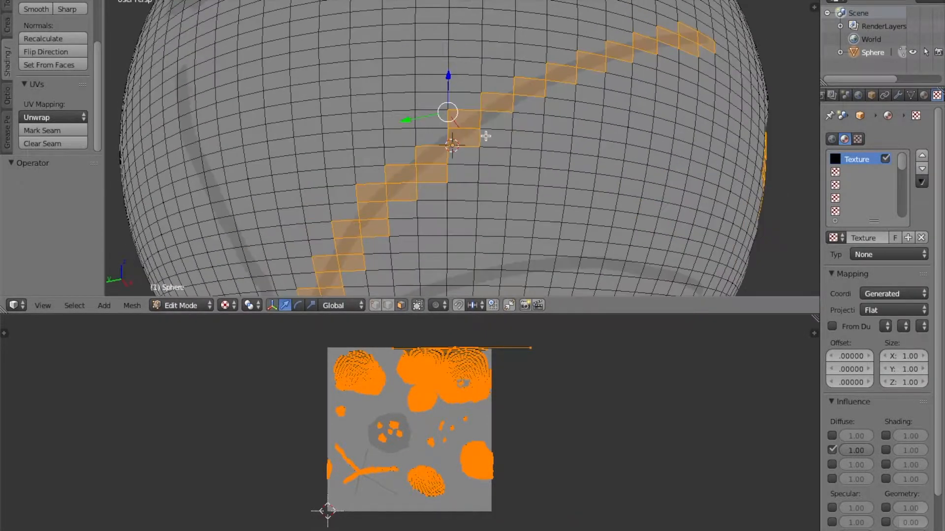
Add the faces along the star-shaped crater's two rays that point straight down and straight up in the texture
{"action": "key", "text": "ctrl+z"}
{"action": "key", "text": "ctrl+z"}
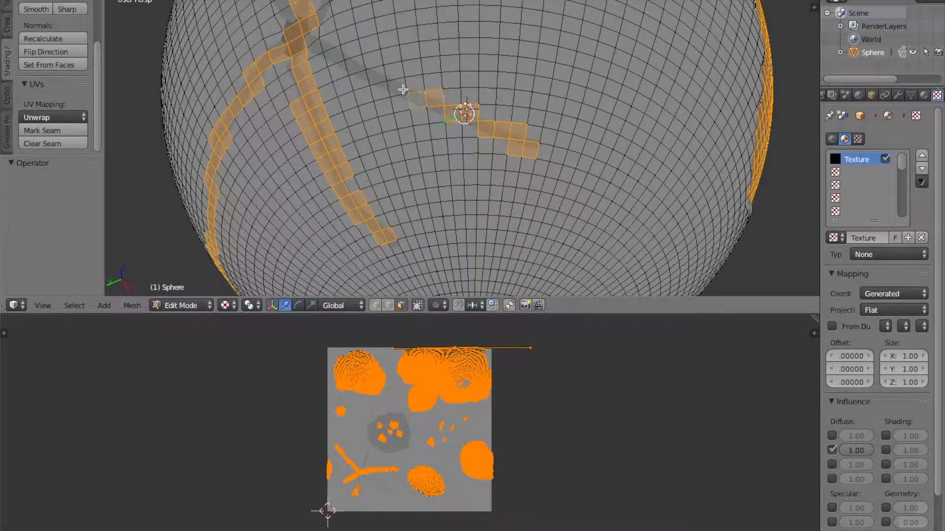
{"action": "key", "text": "ctrl+z"}
{"action": "key", "text": "ctrl+z"}
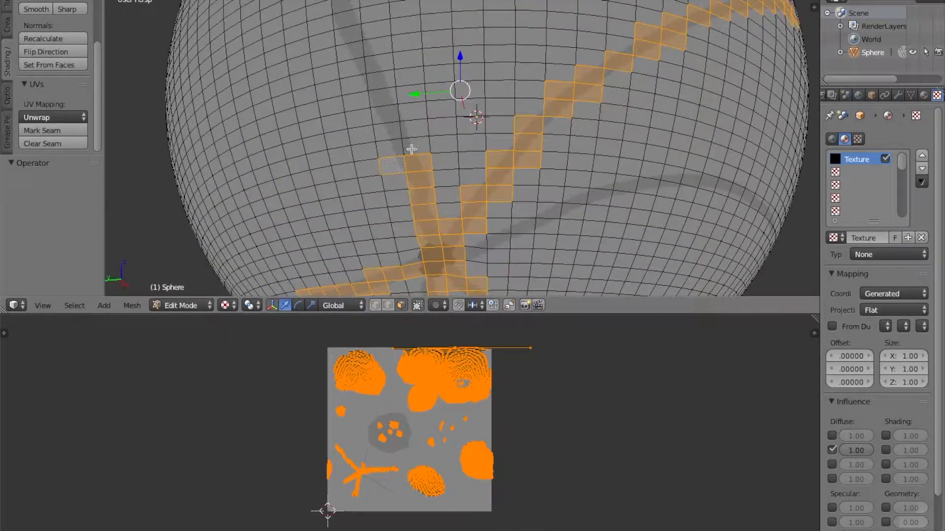
{"action": "key", "text": "ctrl+z"}
{"action": "key", "text": "ctrl+z"}
{"action": "key", "text": "ctrl+z"}
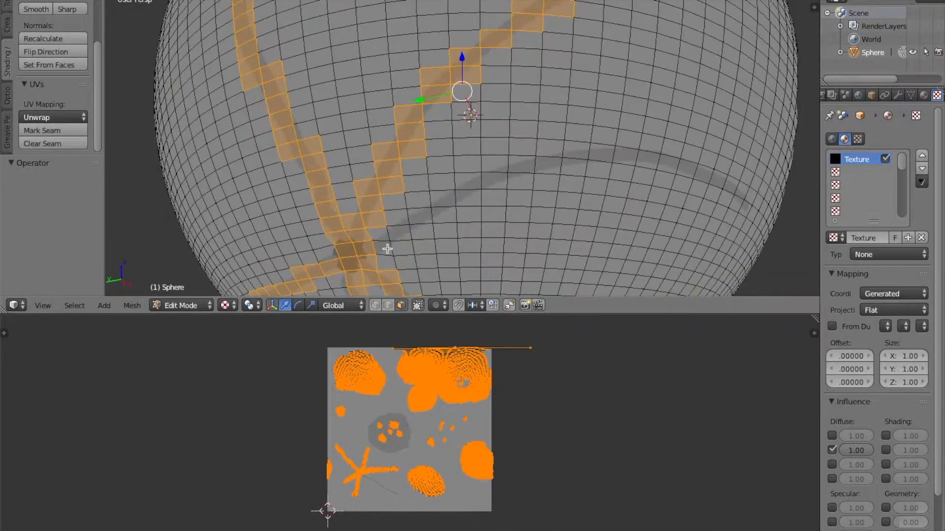
Add the faces along the star-shaped crater's last ray, which points down-right in the texture
{"action": "key", "text": "ctrl+z"}
{"action": "key", "text": "ctrl+z"}
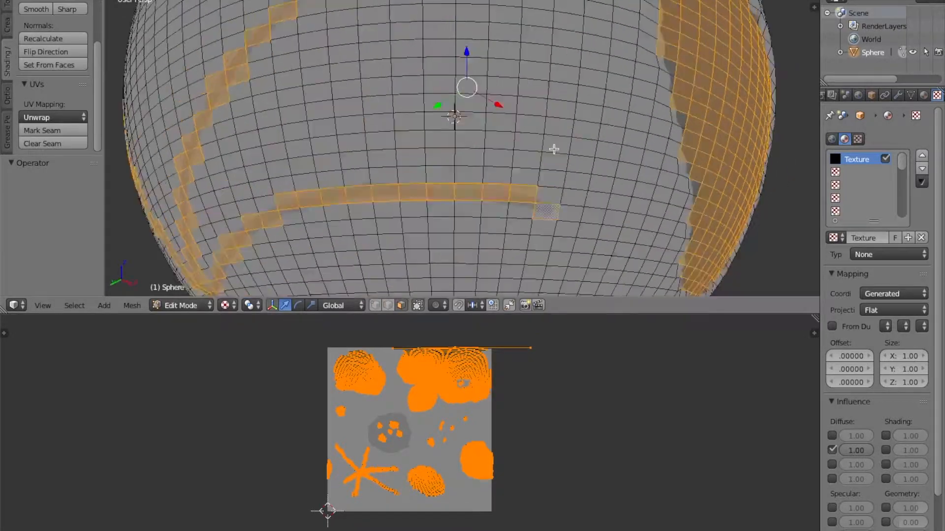
{"action": "key", "text": "ctrl+z"}
{"action": "key", "text": "ctrl+z"}
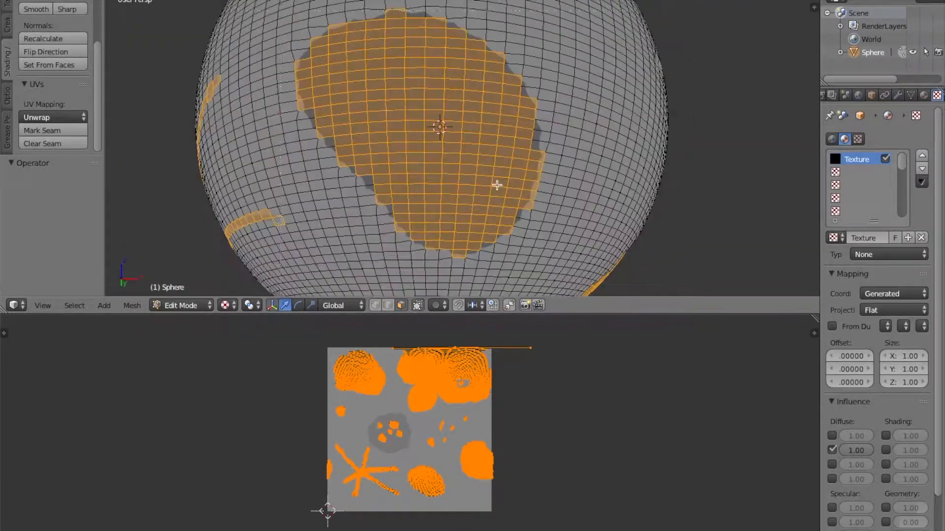
Deselect the dark oval crater and the large dark crater at the texture's side edge
{"action": "key", "text": "ctrl+z"}
{"action": "key", "text": "ctrl+z"}
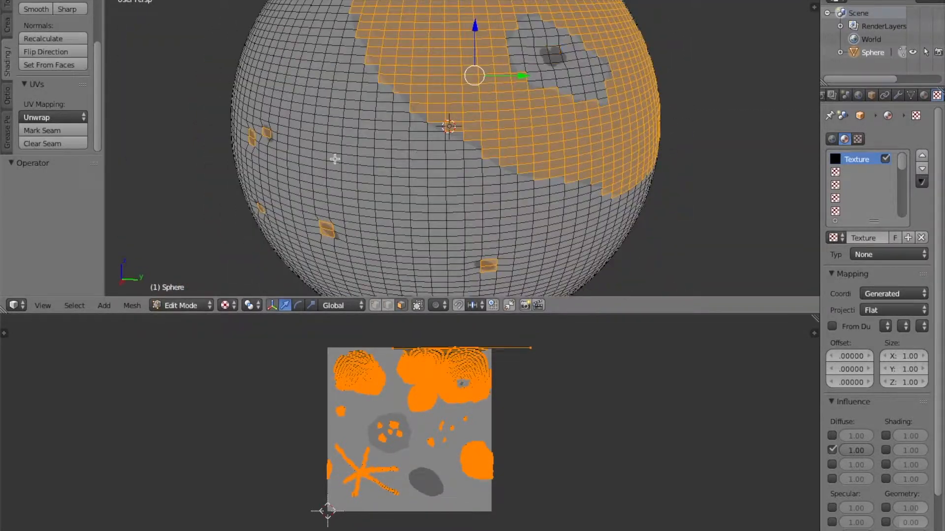
{"action": "key", "text": "ctrl+z"}
{"action": "key", "text": "ctrl+z"}
{"action": "key", "text": "ctrl+z"}
Deselect the leftover dark crater faces beside the pole and the outermost tiny crater of the scattered group
{"action": "key", "text": "b"}
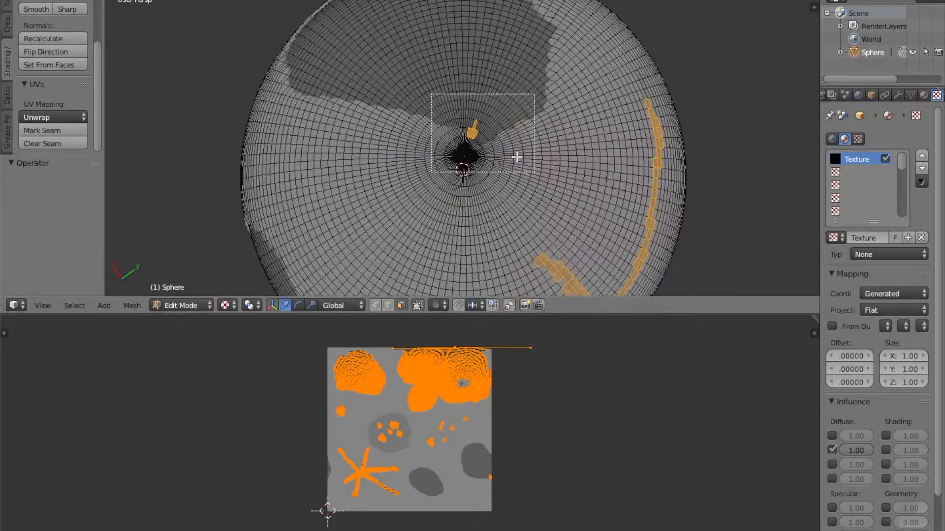
{"action": "key", "text": "Escape"}
{"action": "key", "text": "ctrl+z"}
{"action": "key", "text": "Escape"}
{"action": "key", "text": "ctrl+z"}
{"action": "key", "text": "ctrl+z"}
{"action": "key", "text": "ctrl+z"}
{"action": "key", "text": "ctrl+z"}
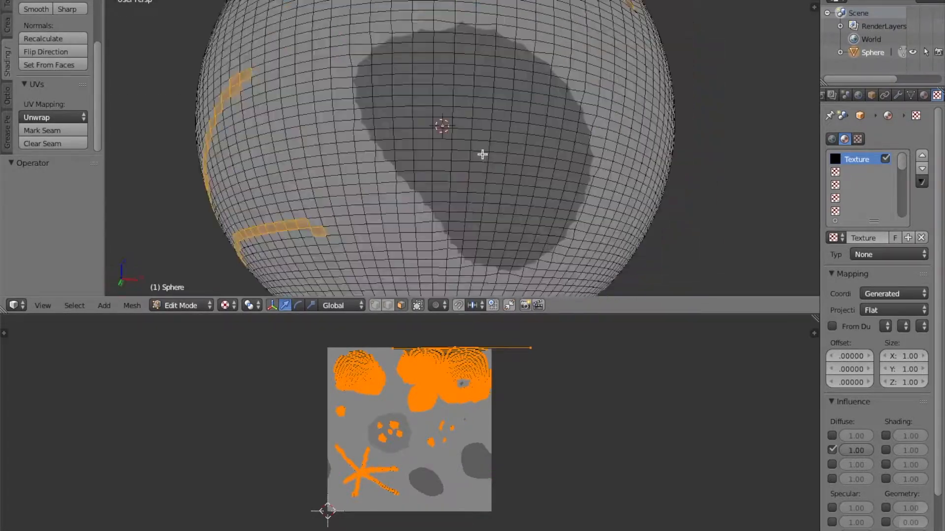
Deselect the remaining small scattered craters and the large dark crater in the texture's upper-left corner
{"action": "key", "text": "ctrl+z"}
{"action": "key", "text": "ctrl+z"}
{"action": "key", "text": "ctrl+z"}
{"action": "key", "text": "ctrl+z"}
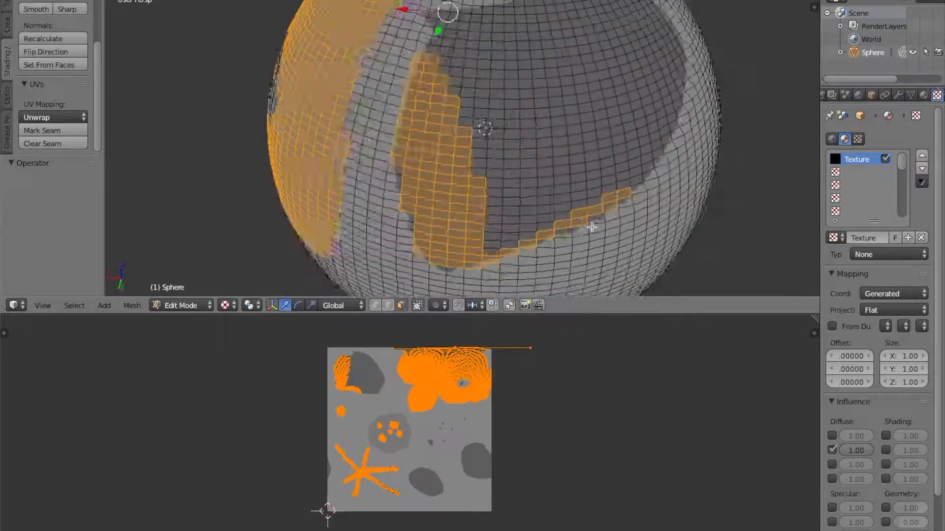
{"action": "key", "text": "ctrl+z"}
{"action": "key", "text": "b"}
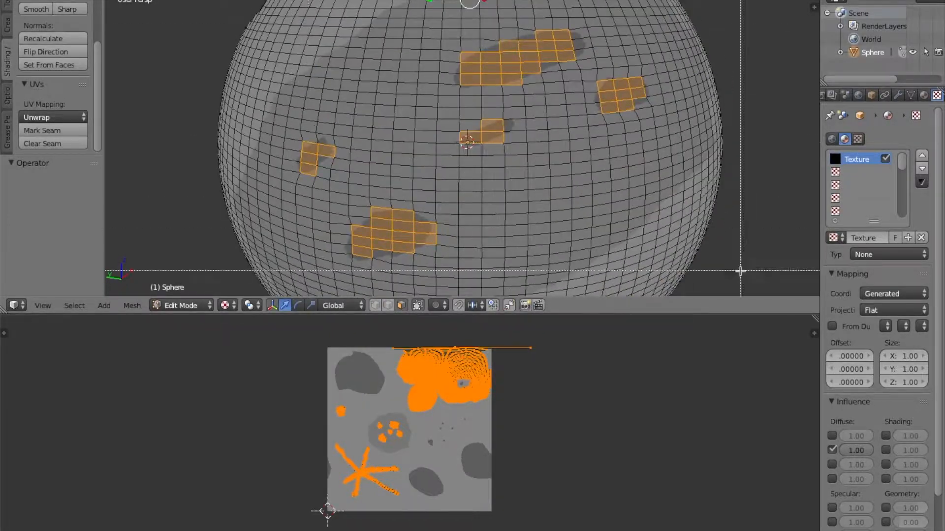
Deselect the medium dark crater bordering the large gray patch, including its leftover rim strip
{"action": "key", "text": "Escape"}
{"action": "key", "text": "ctrl+z"}
{"action": "key", "text": "ctrl+z"}
{"action": "key", "text": "b"}
{"action": "key", "text": "ctrl+z"}
{"action": "left_click_drag", "start_coordinate": [304, 14], "coordinate": [401, 80]}
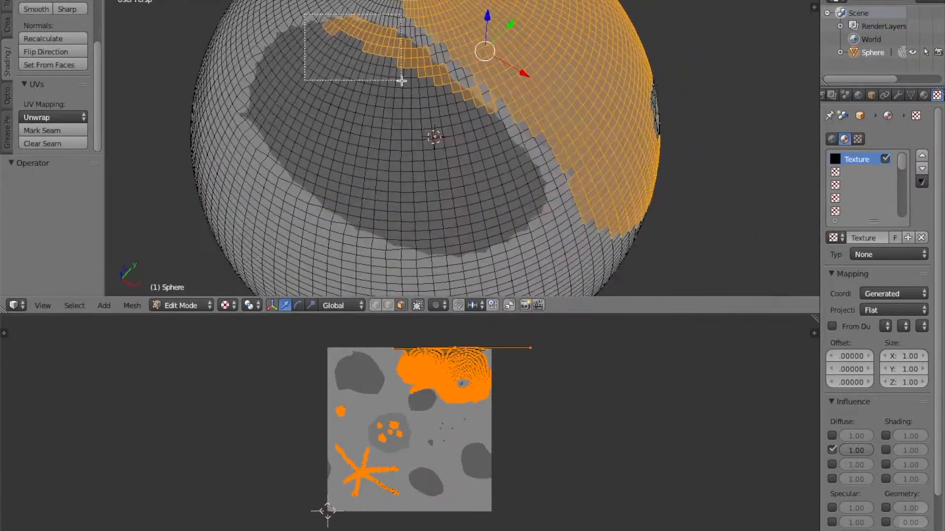
Box-select a central block of faces in the round gray patch around its small craters
{"action": "middle_click_drag", "start_coordinate": [454, 92], "coordinate": [481, 113]}
{"action": "middle_click_drag", "start_coordinate": [498, 124], "coordinate": [428, 141]}
{"action": "scroll", "coordinate": [427, 141], "scroll_direction": "up", "scroll_amount": 2}
{"action": "left_click_drag", "start_coordinate": [655, 34], "coordinate": [372, 264]}
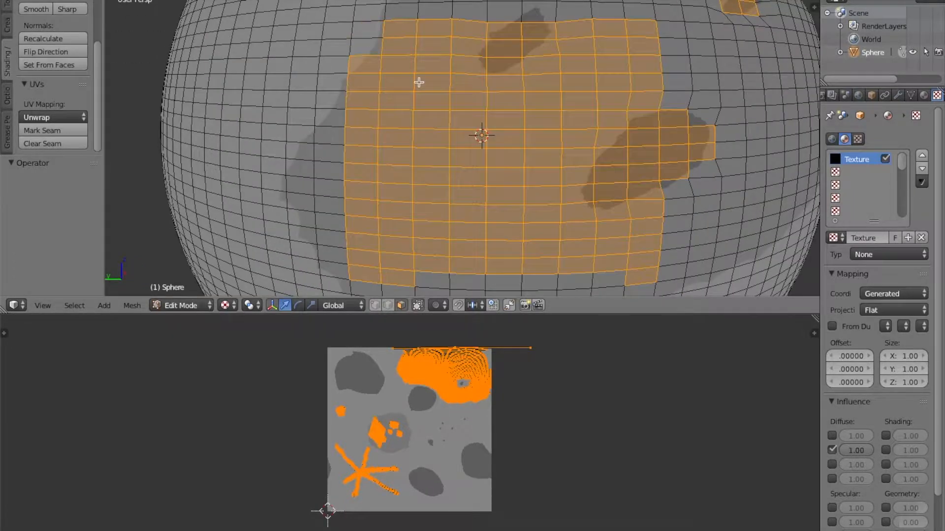
Add single unselected faces along the near side of the round gray patch's rim
{"action": "middle_click_drag", "start_coordinate": [365, 55], "coordinate": [391, 42]}
{"action": "right_click", "coordinate": [445, 88], "text": "shift"}
{"action": "right_click", "coordinate": [412, 101], "text": "shift"}
{"action": "right_click", "coordinate": [410, 152]}
{"action": "key", "text": "ctrl+z"}
{"action": "right_click", "coordinate": [446, 207], "text": "shift"}
{"action": "middle_click_drag", "start_coordinate": [463, 170], "coordinate": [432, 138]}
{"action": "right_click", "coordinate": [378, 97], "text": "shift"}
{"action": "right_click", "coordinate": [376, 79], "text": "shift"}
{"action": "right_click", "coordinate": [377, 61], "text": "shift"}
{"action": "right_click", "coordinate": [408, 58], "text": "shift"}
{"action": "right_click", "coordinate": [413, 96]}
{"action": "key", "text": "ctrl+z"}
{"action": "right_click", "coordinate": [413, 96], "text": "shift"}
{"action": "right_click", "coordinate": [412, 113], "text": "shift"}
Extend the selection across the rest of the round gray patch beyond its small craters
{"action": "middle_click_drag", "start_coordinate": [494, 93], "coordinate": [441, 201]}
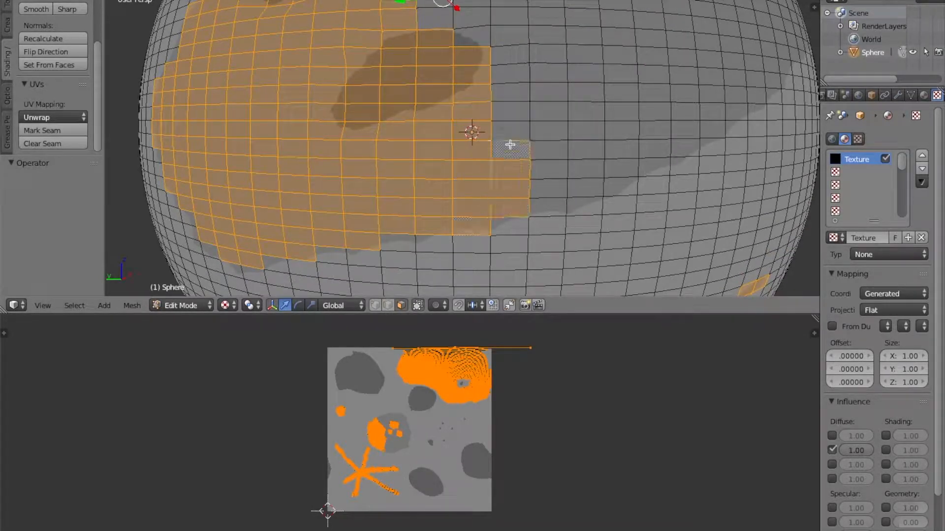
{"action": "scroll", "coordinate": [512, 148], "scroll_direction": "down", "scroll_amount": 5}
{"action": "key", "text": "v"}
{"action": "middle_click_drag", "start_coordinate": [550, 248], "coordinate": [407, 183]}
{"action": "right_click", "coordinate": [480, 113], "text": "shift"}
{"action": "right_click", "coordinate": [407, 183], "text": "shift"}
{"action": "middle_click_drag", "start_coordinate": [635, 178], "coordinate": [527, 173]}
{"action": "key", "text": "b"}
{"action": "left_click_drag", "start_coordinate": [304, 131], "coordinate": [640, 206]}
Add single faces in the stepped gaps along the round gray patch's lower edge
{"action": "middle_click_drag", "start_coordinate": [376, 157], "coordinate": [561, 151]}
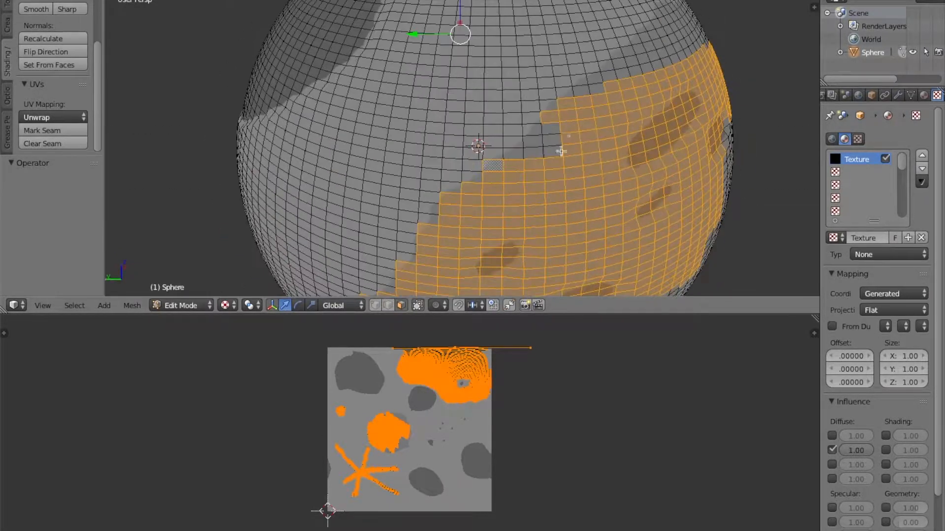
{"action": "middle_click_drag", "start_coordinate": [630, 143], "coordinate": [546, 85]}
{"action": "right_click", "coordinate": [538, 96], "text": "shift"}
{"action": "right_click", "coordinate": [516, 94], "text": "shift"}
{"action": "right_click", "coordinate": [492, 94], "text": "shift"}
{"action": "right_click", "coordinate": [515, 106], "text": "shift"}
{"action": "right_click_drag", "start_coordinate": [493, 106], "coordinate": [500, 114]}
{"action": "key", "text": "ctrl+z"}
{"action": "right_click", "coordinate": [492, 106], "text": "shift"}
{"action": "right_click", "coordinate": [468, 106], "text": "shift"}
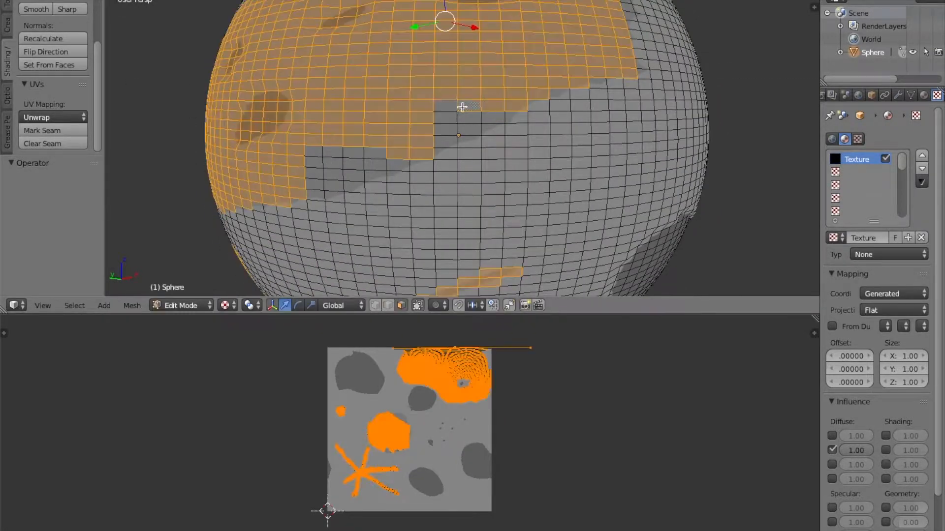
Box-select the last gaps along the round gray patch's lower and upper edges
{"action": "middle_click_drag", "start_coordinate": [469, 145], "coordinate": [559, 132]}
{"action": "key", "text": "b"}
{"action": "left_click_drag", "start_coordinate": [461, 106], "coordinate": [553, 141]}
{"action": "middle_click_drag", "start_coordinate": [553, 141], "coordinate": [418, 180]}
{"action": "right_click", "coordinate": [450, 190], "text": "shift"}
{"action": "right_click", "coordinate": [449, 178], "text": "shift"}
{"action": "key", "text": "b"}
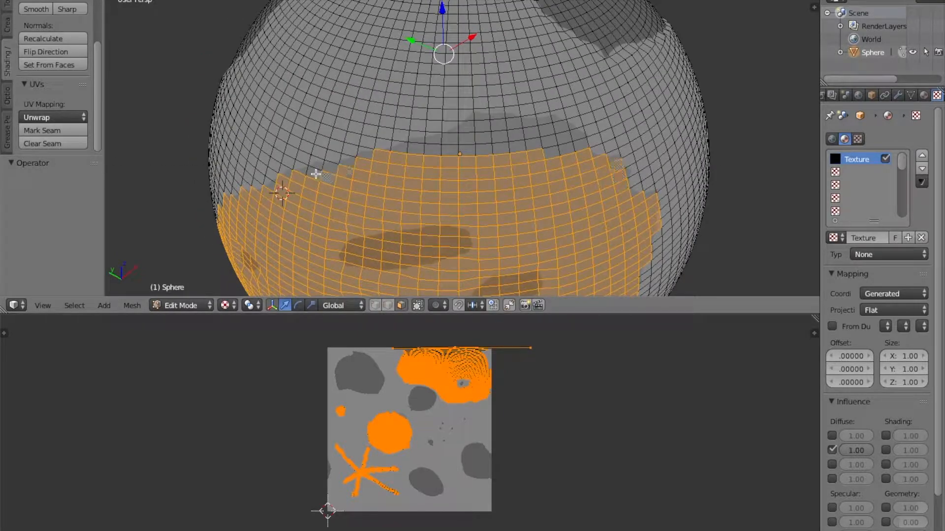
{"action": "left_click_drag", "start_coordinate": [475, 146], "coordinate": [583, 122]}
Scale all selected gray patch and ray faces inward to 0.984
{"action": "middle_click_drag", "start_coordinate": [532, 209], "coordinate": [530, 171]}
{"action": "scroll", "coordinate": [530, 171], "scroll_direction": "down", "scroll_amount": 1}
{"action": "middle_click_drag", "start_coordinate": [635, 185], "coordinate": [578, 179]}
{"action": "key", "text": "s"}
{"action": "left_click", "coordinate": [612, 215]}
{"action": "middle_click_drag", "start_coordinate": [514, 165], "coordinate": [564, 191]}
Start a new selection with the center faces of the medium dark crater and scale them
{"action": "right_click", "coordinate": [405, 184]}
{"action": "scroll", "coordinate": [405, 184], "scroll_direction": "up", "scroll_amount": 4}
{"action": "middle_click_drag", "start_coordinate": [405, 184], "coordinate": [401, 156]}
{"action": "key", "text": "b"}
{"action": "left_click_drag", "start_coordinate": [334, 84], "coordinate": [538, 217]}
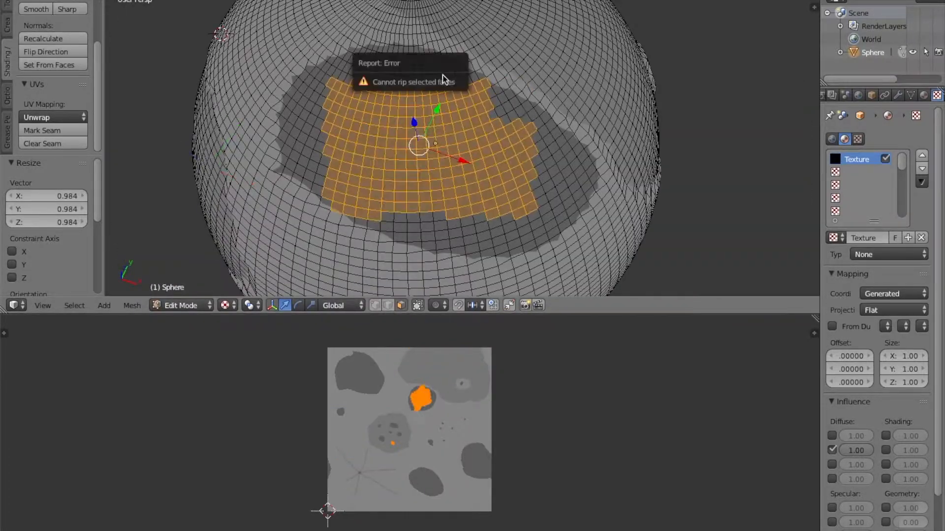
{"action": "key", "text": "s"}
{"action": "left_click", "coordinate": [524, 253]}
Box-select the center faces of a second dark crater, leaving its rim unselected
{"action": "middle_click_drag", "start_coordinate": [523, 253], "coordinate": [386, 137]}
{"action": "key", "text": "b"}
{"action": "left_click_drag", "start_coordinate": [327, 58], "coordinate": [531, 241]}
{"action": "middle_click_drag", "start_coordinate": [534, 166], "coordinate": [569, 76]}
{"action": "key", "text": "b"}
{"action": "left_click_drag", "start_coordinate": [435, 205], "coordinate": [457, 226]}
Box-select the center faces of another large dark crater in several overlapping areas
{"action": "middle_click_drag", "start_coordinate": [571, 147], "coordinate": [364, 152]}
{"action": "key", "text": "b"}
{"action": "left_click_drag", "start_coordinate": [330, 60], "coordinate": [472, 189]}
{"action": "key", "text": "b"}
{"action": "middle_click_drag", "start_coordinate": [440, 39], "coordinate": [465, 86]}
{"action": "key", "text": "b"}
{"action": "middle_click_drag", "start_coordinate": [414, 52], "coordinate": [460, 76]}
{"action": "middle_click_drag", "start_coordinate": [323, 197], "coordinate": [379, 152]}
{"action": "key", "text": "b"}
{"action": "left_click_drag", "start_coordinate": [392, 177], "coordinate": [473, 221]}
Add single faces at the centers of the small craters to the selection
{"action": "mouse_move", "coordinate": [344, 147]}
{"action": "middle_mouse_down"}
{"action": "mouse_move", "coordinate": [426, 219]}
{"action": "mouse_move", "coordinate": [536, 246]}
{"action": "middle_mouse_up"}
{"action": "right_click", "coordinate": [535, 250]}
{"action": "key", "text": "ctrl+z"}
{"action": "right_click", "coordinate": [535, 250], "text": "shift"}
{"action": "right_click", "coordinate": [470, 121], "text": "shift"}
{"action": "right_click", "coordinate": [304, 194], "text": "shift"}
Box-select the center faces of the remaining large dark crater, extending the patch until only its rim is unselected
{"action": "middle_click_drag", "start_coordinate": [315, 197], "coordinate": [502, 239]}
{"action": "key", "text": "b"}
{"action": "left_click_drag", "start_coordinate": [381, 100], "coordinate": [421, 121]}
{"action": "left_click_drag", "start_coordinate": [560, 91], "coordinate": [387, 204]}
{"action": "key", "text": "v"}
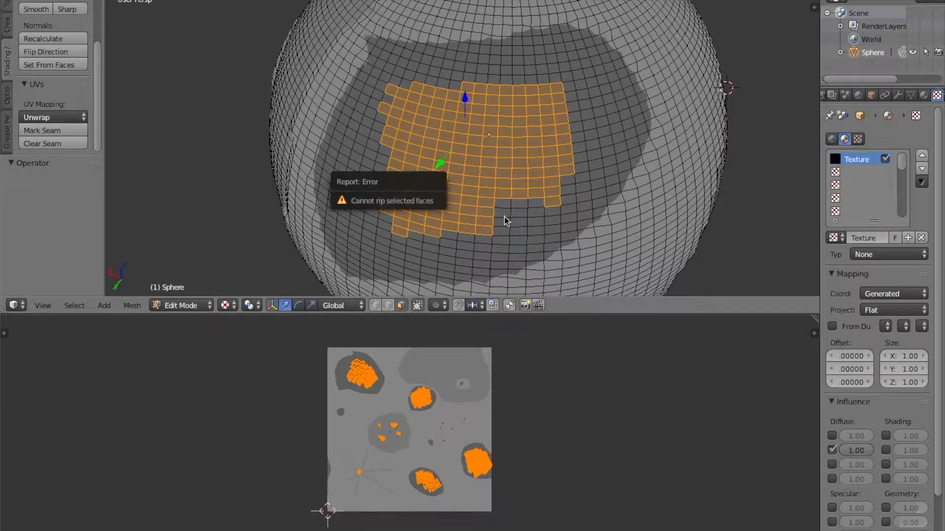
{"action": "key", "text": "b"}
{"action": "left_click_drag", "start_coordinate": [573, 125], "coordinate": [611, 178]}
Try to scale the selected crater centers inward with one extra face added, and undo the scaling
{"action": "middle_click_drag", "start_coordinate": [512, 148], "coordinate": [566, 187]}
{"action": "right_click", "coordinate": [324, 143], "text": "shift"}
{"action": "key", "text": "s"}
{"action": "left_click", "coordinate": [722, 238]}
{"action": "middle_click_drag", "start_coordinate": [718, 236], "coordinate": [573, 190]}
{"action": "key", "text": "ctrl+z"}
Box-select further crater faces into the selection and scale all selected crater centers inward to about 0.989
{"action": "key", "text": "b"}
{"action": "left_click_drag", "start_coordinate": [503, 184], "coordinate": [559, 155]}
{"action": "middle_click_drag", "start_coordinate": [559, 155], "coordinate": [330, 173]}
{"action": "middle_click_drag", "start_coordinate": [397, 174], "coordinate": [502, 152]}
{"action": "key", "text": "s"}
{"action": "left_click", "coordinate": [588, 221]}
Circle-select a smaller patch of faces at the center of the first large dark crater
{"action": "left_click", "coordinate": [500, 156]}
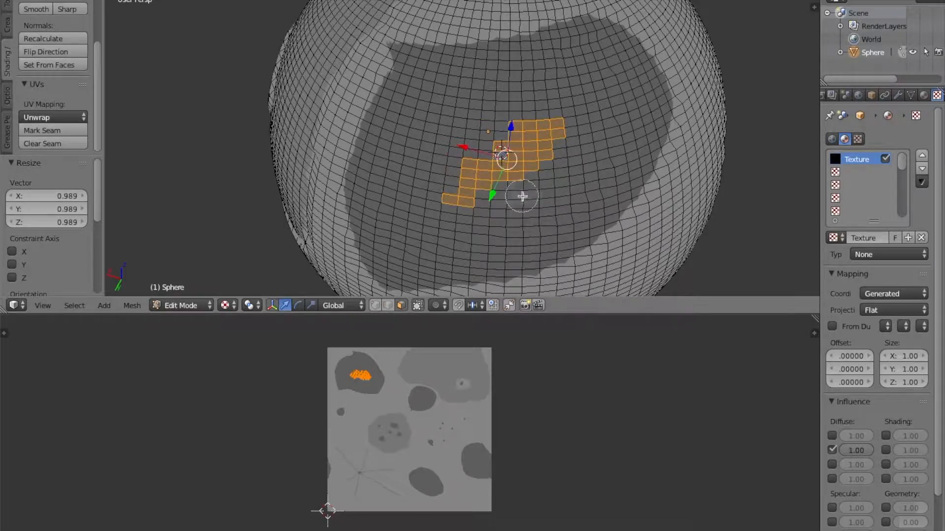
{"action": "right_click", "coordinate": [601, 115]}
{"action": "right_click_drag", "start_coordinate": [610, 148], "coordinate": [614, 156]}
{"action": "right_click", "coordinate": [615, 158]}
{"action": "key", "text": "ctrl+z"}
{"action": "mouse_move", "coordinate": [615, 170]}
{"action": "middle_mouse_down"}
{"action": "mouse_move", "coordinate": [559, 152]}
{"action": "mouse_move", "coordinate": [586, 164]}
{"action": "middle_mouse_up"}
{"action": "key", "text": "c"}
{"action": "left_click_drag", "start_coordinate": [393, 105], "coordinate": [429, 100]}
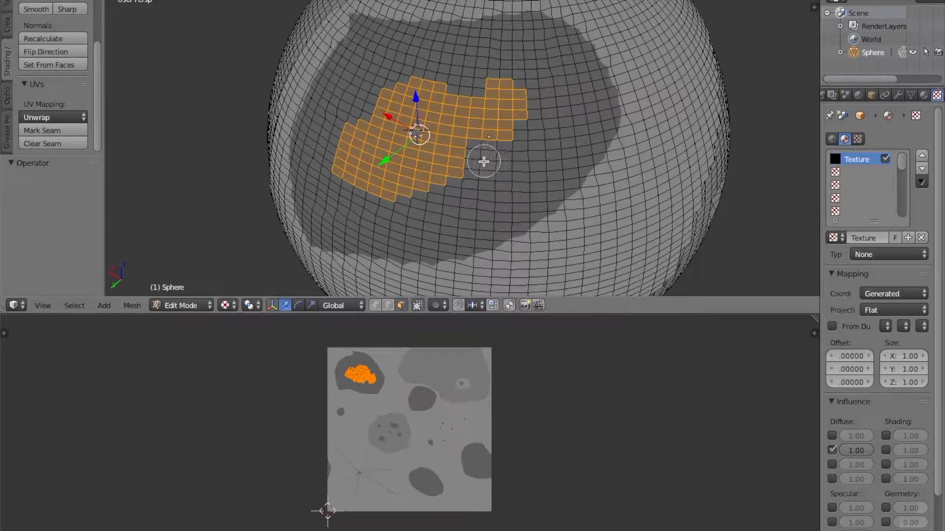
Circle-select smaller center patches in two more large dark craters, adding them to the selection
{"action": "middle_click_drag", "start_coordinate": [465, 160], "coordinate": [392, 132]}
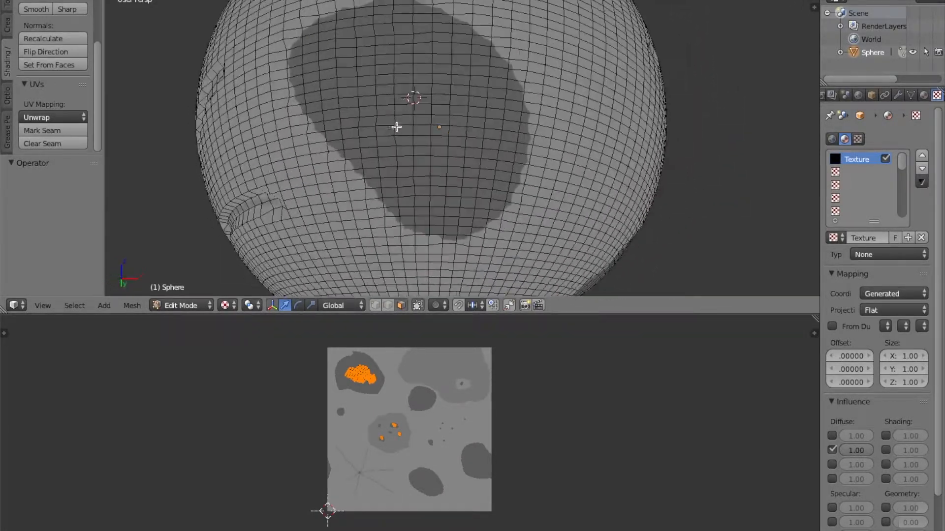
{"action": "key", "text": "c"}
{"action": "left_click_drag", "start_coordinate": [394, 81], "coordinate": [431, 115]}
{"action": "right_click", "coordinate": [534, 132]}
{"action": "middle_click_drag", "start_coordinate": [534, 133], "coordinate": [344, 154]}
{"action": "key", "text": "c"}
{"action": "left_click_drag", "start_coordinate": [348, 158], "coordinate": [367, 187]}
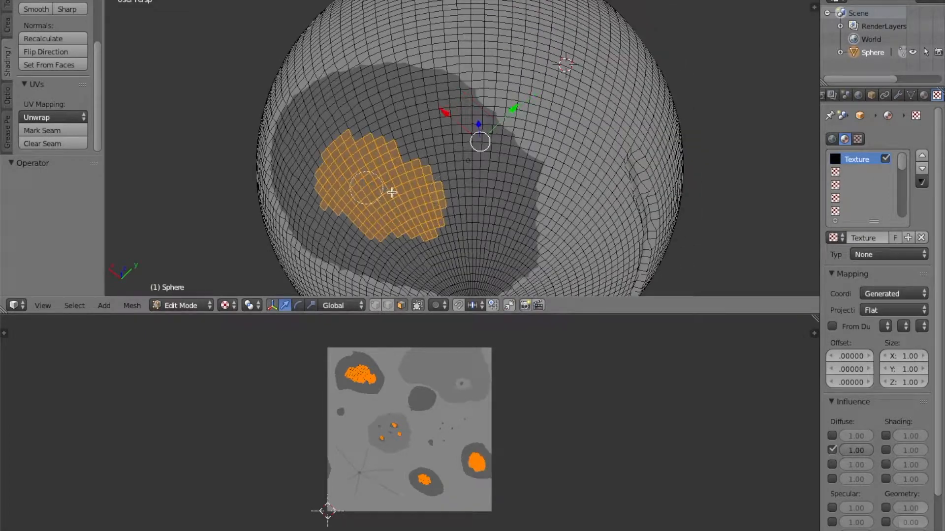
Extend the selection with circle-selected center patches in the other dark craters
{"action": "mouse_move", "coordinate": [510, 206]}
{"action": "middle_mouse_down"}
{"action": "mouse_move", "coordinate": [228, 190]}
{"action": "mouse_move", "coordinate": [391, 103]}
{"action": "middle_mouse_up"}
{"action": "key", "text": "c"}
{"action": "left_click_drag", "start_coordinate": [409, 120], "coordinate": [396, 129]}
{"action": "right_click", "coordinate": [522, 141]}
{"action": "mouse_move", "coordinate": [522, 141]}
{"action": "middle_mouse_down"}
{"action": "mouse_move", "coordinate": [414, 146]}
{"action": "mouse_move", "coordinate": [458, 150]}
{"action": "middle_mouse_up"}
{"action": "key", "text": "c"}
{"action": "left_click_drag", "start_coordinate": [376, 116], "coordinate": [386, 129]}
{"action": "right_click", "coordinate": [606, 152]}
Add single small-crater center faces to the selection and scale everything selected inward
{"action": "middle_click_drag", "start_coordinate": [607, 152], "coordinate": [588, 223]}
{"action": "right_click", "coordinate": [456, 172], "text": "shift"}
{"action": "right_click", "coordinate": [456, 163], "text": "shift"}
{"action": "right_click", "coordinate": [473, 155], "text": "shift"}
{"action": "key", "text": "s"}
{"action": "left_click", "coordinate": [789, 235]}
Clear the selection and circle-select an even smaller group of innermost faces in the first dark craters
{"action": "middle_click_drag", "start_coordinate": [787, 235], "coordinate": [576, 245]}
{"action": "middle_click_drag", "start_coordinate": [624, 108], "coordinate": [333, 123]}
{"action": "key", "text": "a"}
{"action": "key", "text": "c"}
{"action": "left_click_drag", "start_coordinate": [351, 125], "coordinate": [395, 155]}
{"action": "mouse_move", "coordinate": [418, 137]}
{"action": "middle_mouse_down"}
{"action": "mouse_move", "coordinate": [379, 104]}
{"action": "mouse_move", "coordinate": [362, 171]}
{"action": "middle_mouse_up"}
{"action": "mouse_move", "coordinate": [651, 176]}
{"action": "middle_mouse_down"}
{"action": "mouse_move", "coordinate": [391, 109]}
{"action": "mouse_move", "coordinate": [546, 165]}
{"action": "middle_mouse_up"}
{"action": "key", "text": "c"}
{"action": "left_click_drag", "start_coordinate": [420, 117], "coordinate": [369, 153]}
{"action": "mouse_move", "coordinate": [376, 175]}
{"action": "middle_mouse_down"}
{"action": "mouse_move", "coordinate": [368, 100]}
{"action": "mouse_move", "coordinate": [382, 168]}
{"action": "mouse_move", "coordinate": [302, 126]}
{"action": "mouse_move", "coordinate": [492, 156]}
{"action": "mouse_move", "coordinate": [289, 62]}
{"action": "mouse_move", "coordinate": [305, 147]}
{"action": "middle_mouse_up"}
{"action": "key", "text": "Escape"}
Circle-select the innermost faces of the remaining dark craters and scale the selection inward
{"action": "key", "text": "c"}
{"action": "left_click_drag", "start_coordinate": [305, 147], "coordinate": [291, 109]}
{"action": "mouse_move", "coordinate": [319, 169]}
{"action": "middle_mouse_down"}
{"action": "mouse_move", "coordinate": [253, 143]}
{"action": "mouse_move", "coordinate": [401, 152]}
{"action": "middle_mouse_up"}
{"action": "key", "text": "c"}
{"action": "left_click_drag", "start_coordinate": [401, 152], "coordinate": [409, 146]}
{"action": "mouse_move", "coordinate": [408, 146]}
{"action": "middle_mouse_down"}
{"action": "mouse_move", "coordinate": [373, 175]}
{"action": "mouse_move", "coordinate": [370, 207]}
{"action": "middle_mouse_up"}
{"action": "key", "text": "c"}
{"action": "mouse_move", "coordinate": [370, 222]}
{"action": "left_mouse_down"}
{"action": "mouse_move", "coordinate": [366, 257]}
{"action": "mouse_move", "coordinate": [389, 231]}
{"action": "left_mouse_up"}
{"action": "key", "text": "Escape"}
{"action": "middle_click_drag", "start_coordinate": [389, 221], "coordinate": [306, 118]}
{"action": "key", "text": "s"}
{"action": "left_click", "coordinate": [452, 262]}
Start a new selection with several single crater faces and circle-select another patch of faces nearby
{"action": "right_click", "coordinate": [418, 125]}
{"action": "right_click", "coordinate": [419, 129], "text": "shift"}
{"action": "right_click", "coordinate": [377, 80], "text": "shift"}
{"action": "right_click", "coordinate": [374, 74], "text": "shift"}
{"action": "key", "text": "c"}
{"action": "mouse_move", "coordinate": [305, 118]}
{"action": "left_mouse_down"}
{"action": "mouse_move", "coordinate": [305, 108]}
{"action": "mouse_move", "coordinate": [337, 147]}
{"action": "left_mouse_up"}
{"action": "middle_click_drag", "start_coordinate": [337, 146], "coordinate": [250, 86]}
{"action": "key", "text": "Escape"}
Circle-select one more patch on another side of the sphere and scale the selected faces
{"action": "mouse_move", "coordinate": [589, 201]}
{"action": "middle_mouse_down"}
{"action": "mouse_move", "coordinate": [312, 69]}
{"action": "mouse_move", "coordinate": [371, 249]}
{"action": "middle_mouse_up"}
{"action": "key", "text": "c"}
{"action": "left_click_drag", "start_coordinate": [371, 249], "coordinate": [351, 236]}
{"action": "middle_click_drag", "start_coordinate": [384, 222], "coordinate": [367, 280]}
{"action": "key", "text": "s"}
{"action": "left_click", "coordinate": [440, 278]}
{"action": "right_click", "coordinate": [394, 256]}
{"action": "middle_click_drag", "start_coordinate": [508, 206], "coordinate": [482, 14]}
{"action": "left_click", "coordinate": [39, 0]}
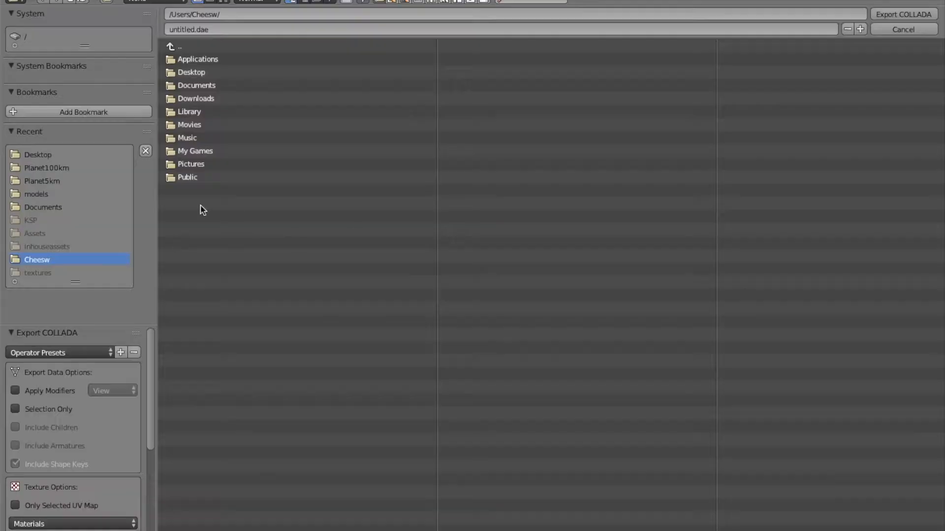
{"action": "key", "text": "Escape"}
Select the whole sphere mesh and scale it by exactly 2 on the X, Y and Z axes
{"action": "left_click", "coordinate": [41, 45]}
{"action": "left_click", "coordinate": [52, 47]}
{"action": "left_click", "coordinate": [160, 148]}
{"action": "key", "text": "a"}
{"action": "key", "text": "a"}
{"action": "left_click", "coordinate": [61, 46]}
{"action": "left_click", "coordinate": [120, 74]}
{"action": "left_click", "coordinate": [61, 197]}
{"action": "type", "text": "2"}
{"action": "key", "text": "Tab"}
{"action": "type", "text": "2"}
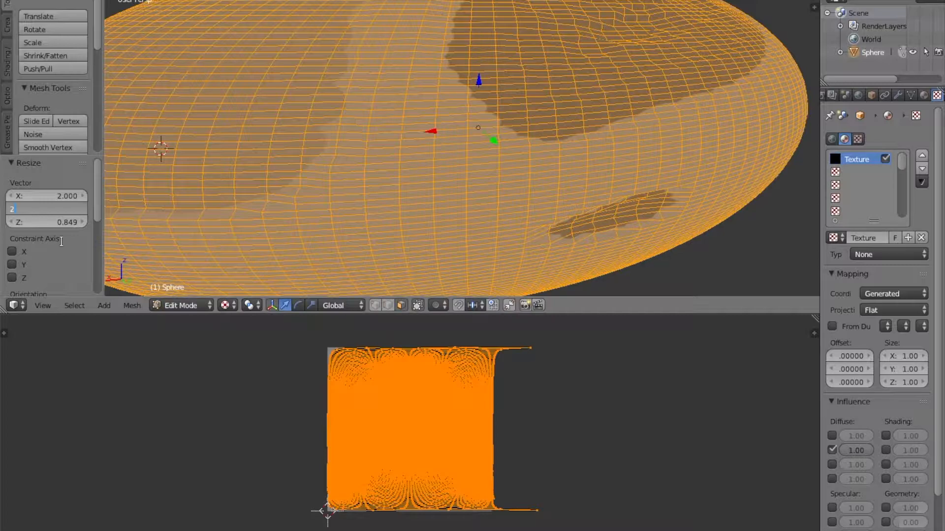
{"action": "key", "text": "Tab"}
{"action": "type", "text": "2"}
{"action": "key", "text": "Return"}
Export the moon as a COLLADA file named Moon1_1km_wt.dae to the Desktop
{"action": "middle_click_drag", "start_coordinate": [288, 160], "coordinate": [192, 175]}
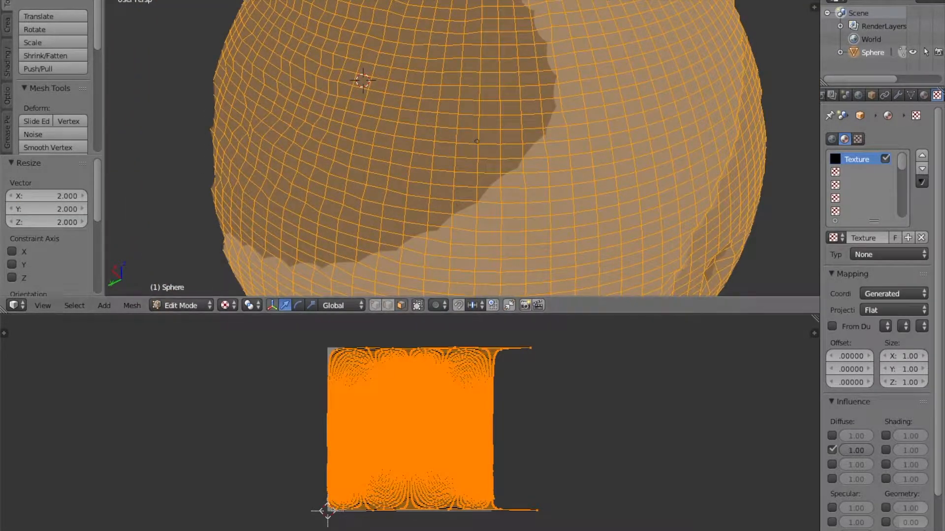
{"action": "left_click", "coordinate": [30, 1]}
{"action": "mouse_move", "coordinate": [143, 243]}
{"action": "left_click", "coordinate": [193, 243]}
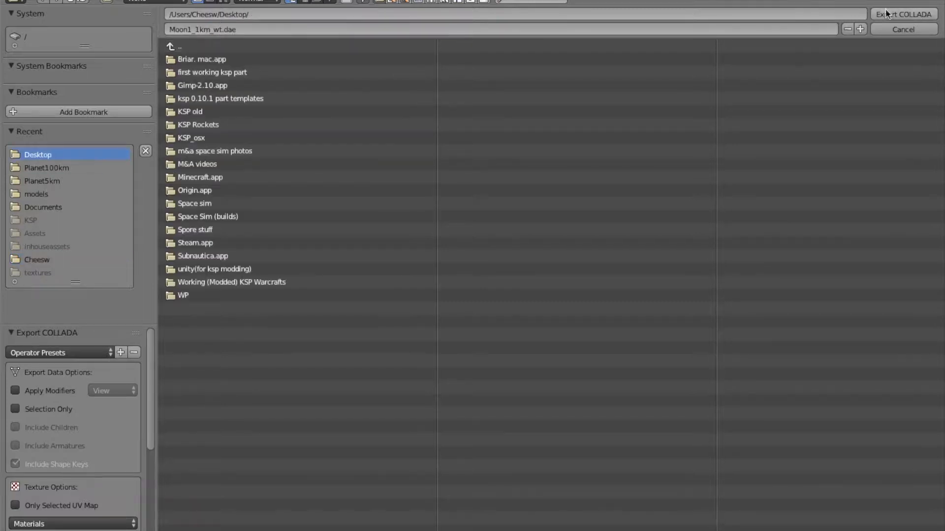
{"action": "left_click", "coordinate": [901, 14]}
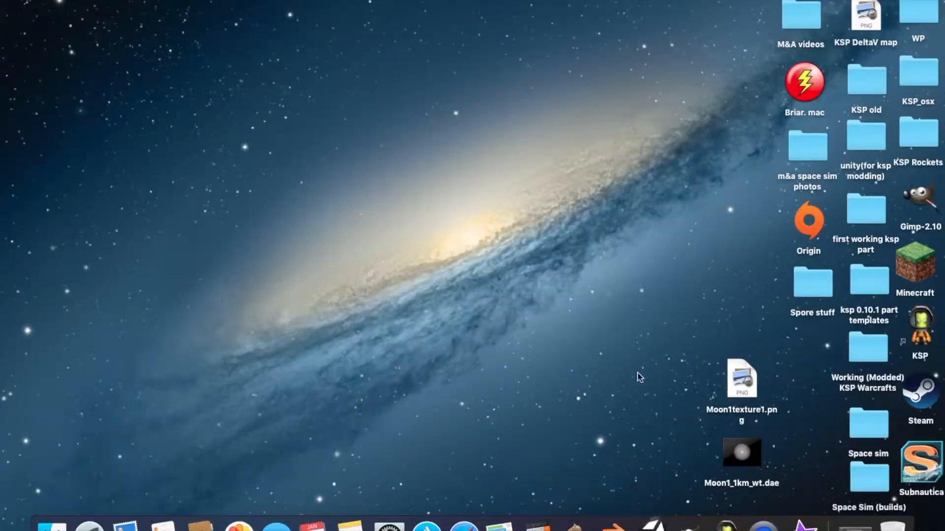
Create a desktop folder named moon1_1km_wt and move Moon1texture1.png and Moon1_1km_wt.dae into it
{"action": "key", "text": "super+shift+n"}
{"action": "type", "text": "M"}
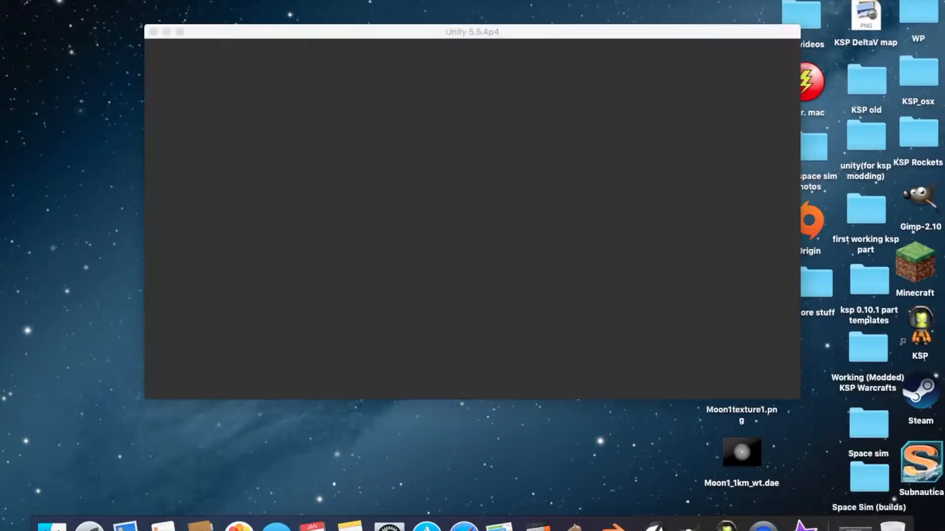
{"action": "type", "text": "oon1"}
{"action": "left_click_drag", "start_coordinate": [742, 379], "coordinate": [639, 352]}
{"action": "left_click_drag", "start_coordinate": [742, 453], "coordinate": [639, 358]}
Move the new moon folder into the models folder of the Space sim project's assets
{"action": "double_click", "coordinate": [869, 424]}
{"action": "mouse_move", "coordinate": [641, 351]}
{"action": "left_mouse_down"}
{"action": "mouse_move", "coordinate": [747, 430]}
{"action": "mouse_move", "coordinate": [655, 345]}
{"action": "left_mouse_up"}
{"action": "double_click", "coordinate": [394, 279]}
{"action": "left_click", "coordinate": [173, 222]}
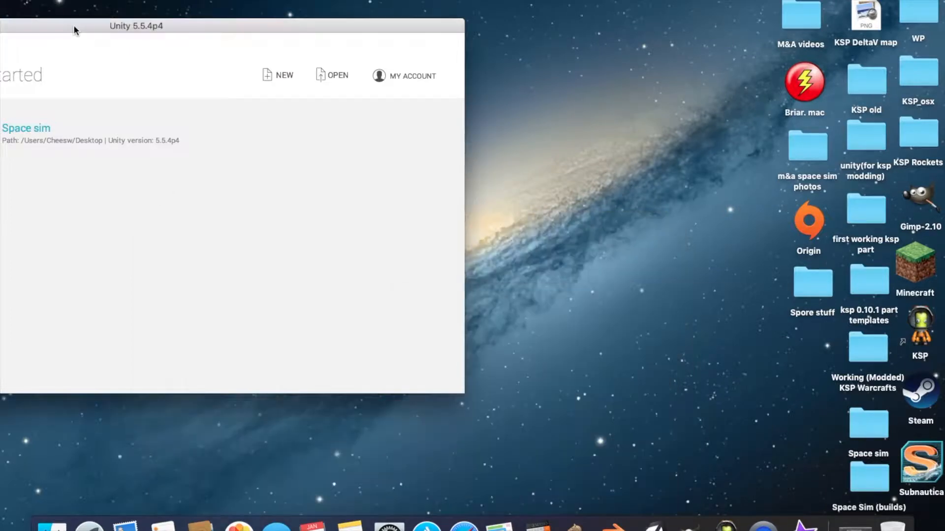
Switch to Unity, load the Space sim project and open the moon1_1km_wt folder in the models assets
{"action": "left_click_drag", "start_coordinate": [73, 26], "coordinate": [226, 27]}
{"action": "left_click", "coordinate": [281, 128]}
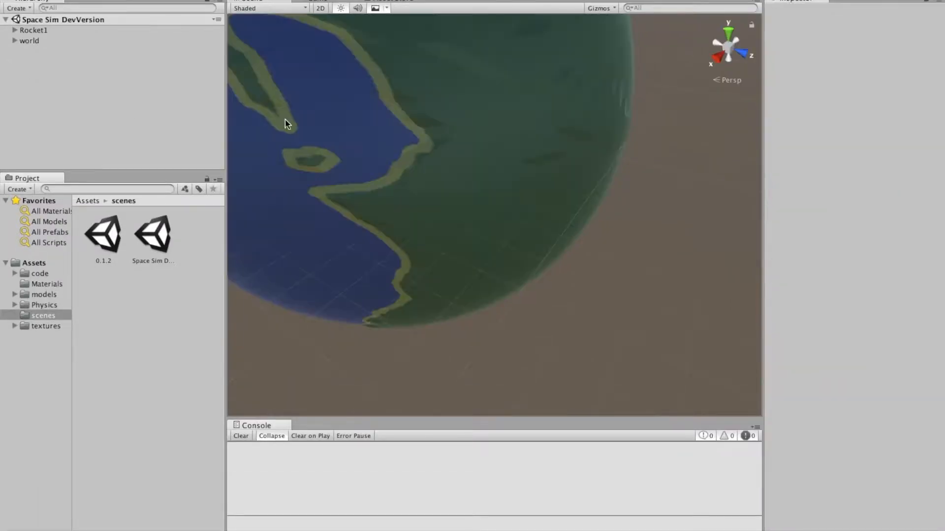
{"action": "right_click_drag", "start_coordinate": [415, 189], "coordinate": [141, 142]}
{"action": "left_click", "coordinate": [44, 295]}
{"action": "double_click", "coordinate": [183, 237]}
{"action": "right_click_drag", "start_coordinate": [374, 276], "coordinate": [507, 313]}
Place the Moon1_1km_wt model in the scene and set its position to X 0, Y 0, Z -120000
{"action": "left_click_drag", "start_coordinate": [104, 235], "coordinate": [359, 262]}
{"action": "left_click", "coordinate": [838, 66]}
{"action": "type", "text": "0"}
{"action": "key", "text": "Tab"}
{"action": "type", "text": "0"}
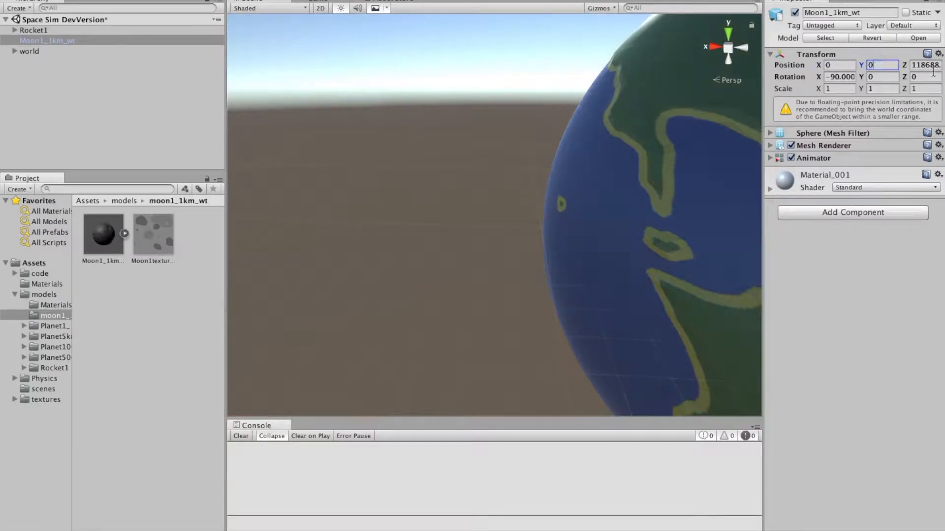
{"action": "key", "text": "Tab"}
{"action": "type", "text": "-120000"}
{"action": "double_click", "coordinate": [47, 40]}
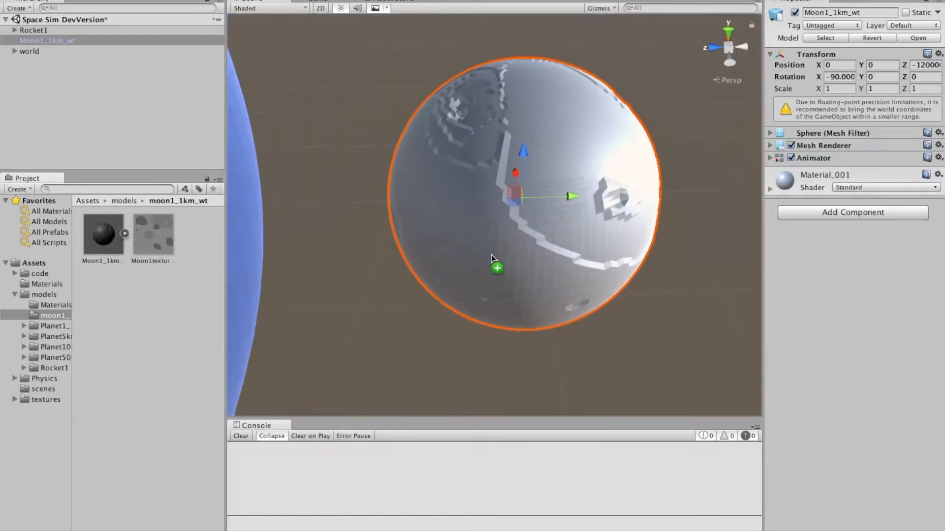
Apply the Moon1texture1 texture to Moon1_1km_wt in the scene and play-test the scene briefly
{"action": "left_click_drag", "start_coordinate": [491, 255], "coordinate": [491, 256]}
{"action": "scroll", "coordinate": [413, 283], "scroll_direction": "up", "scroll_amount": 2}
{"action": "right_click_drag", "start_coordinate": [413, 283], "coordinate": [382, 303]}
{"action": "left_click_drag", "start_coordinate": [382, 304], "coordinate": [409, 304], "text": "alt"}
{"action": "scroll", "coordinate": [410, 305], "scroll_direction": "up", "scroll_amount": 1}
{"action": "middle_click_drag", "start_coordinate": [410, 305], "coordinate": [454, 262]}
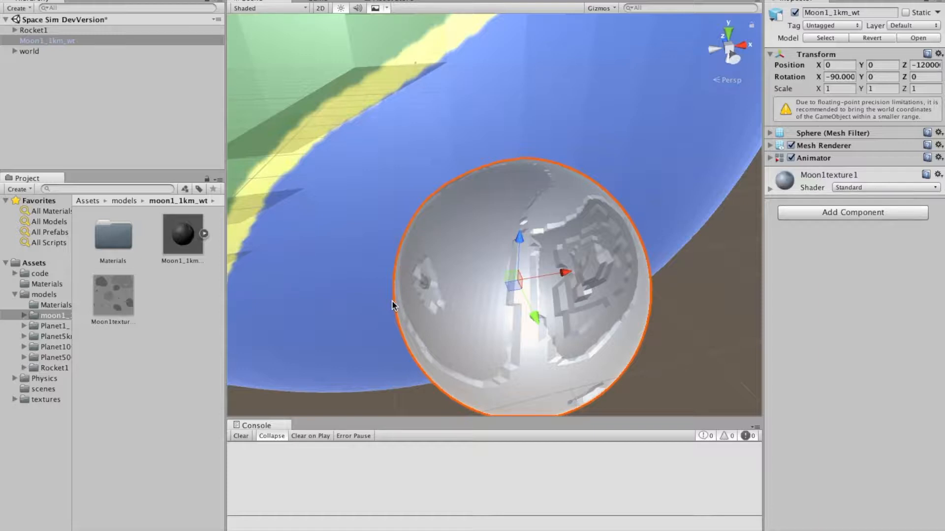
{"action": "scroll", "coordinate": [337, 228], "scroll_direction": "down", "scroll_amount": 5}
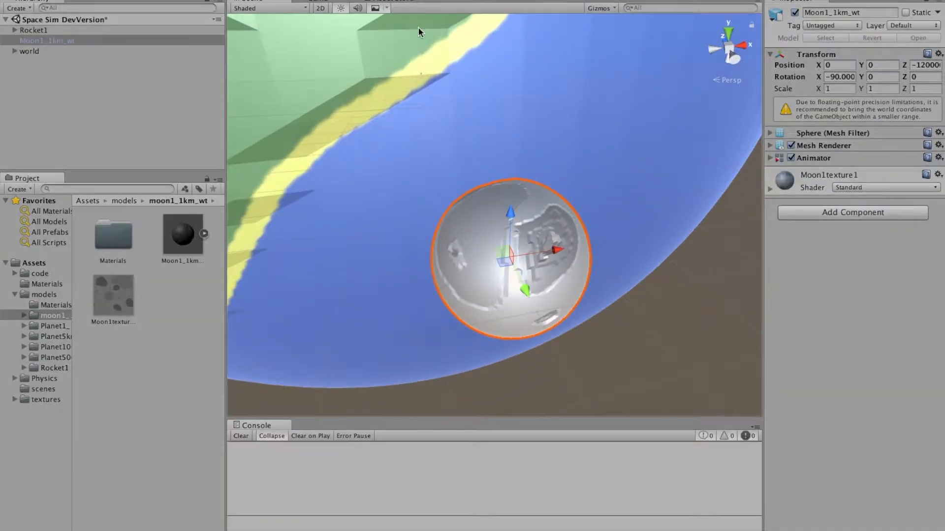
{"action": "key", "text": "super+p"}
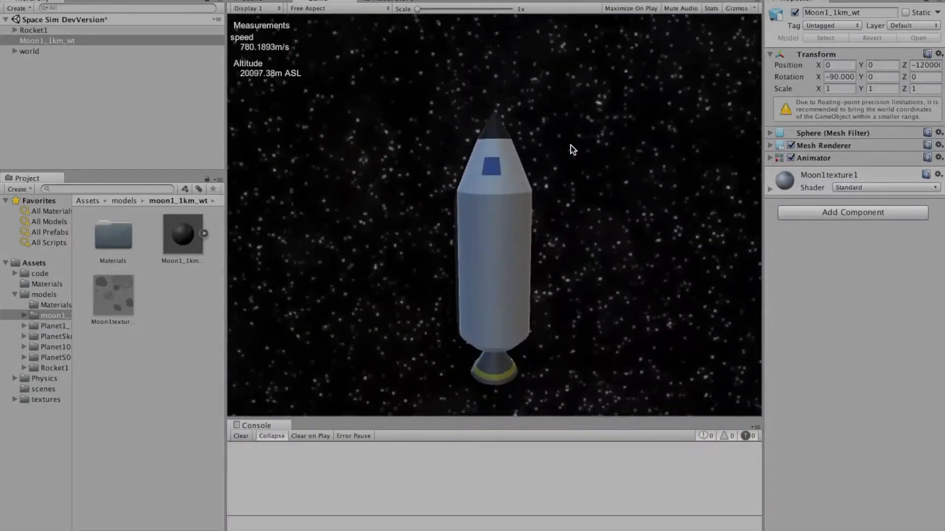
{"action": "key", "text": "ctrl+p"}
Open the Gravity folder of the code assets and examine the components on the existing Moon1 under world
{"action": "left_click", "coordinate": [45, 295]}
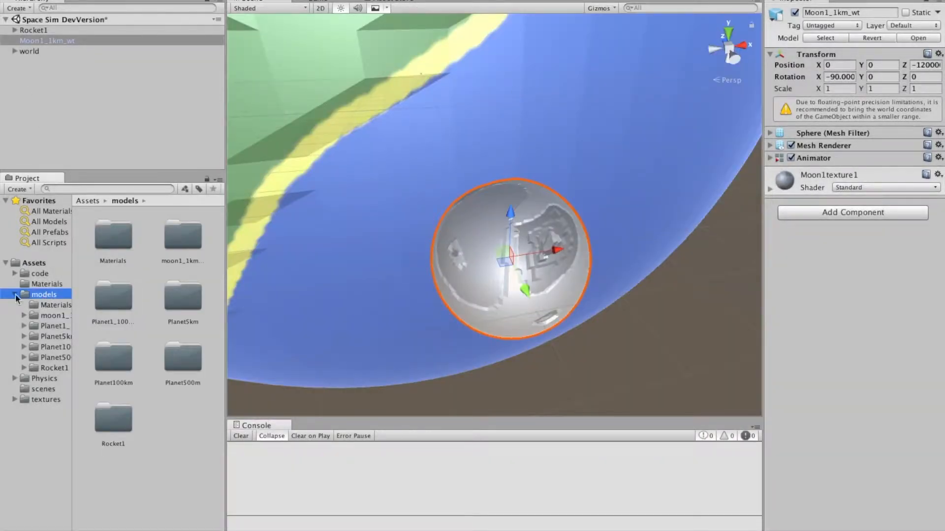
{"action": "double_click", "coordinate": [39, 274]}
{"action": "double_click", "coordinate": [186, 252]}
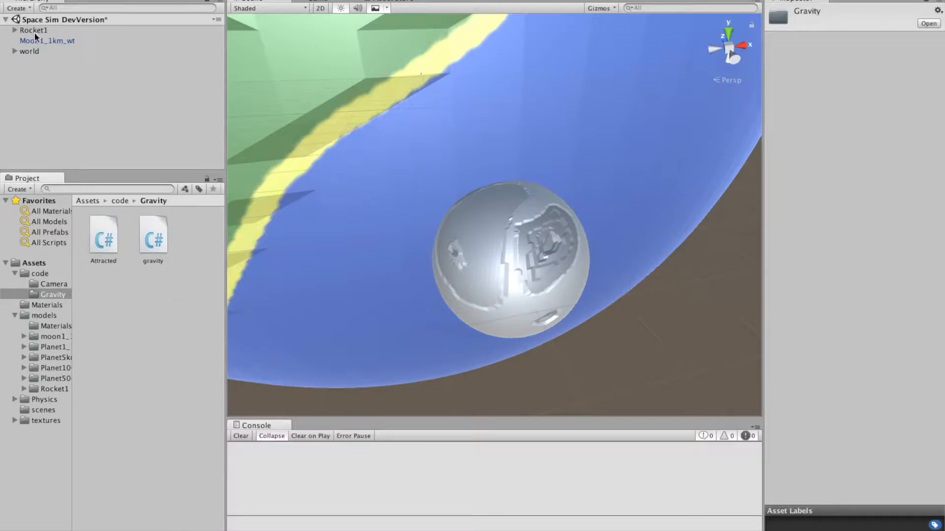
{"action": "left_click", "coordinate": [15, 51]}
{"action": "left_click", "coordinate": [40, 83]}
Add the Attracted script and a kinematic Rigidbody without gravity to Moon1_1km_wt, and test the scene in play mode
{"action": "left_click", "coordinate": [460, 293]}
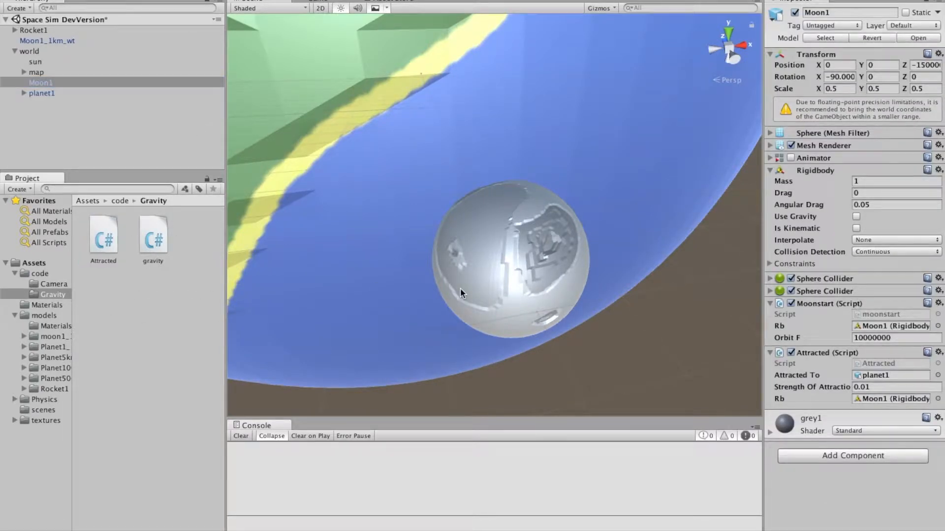
{"action": "left_click", "coordinate": [459, 290]}
{"action": "left_click", "coordinate": [853, 272]}
{"action": "left_click", "coordinate": [807, 348]}
{"action": "left_click", "coordinate": [847, 323]}
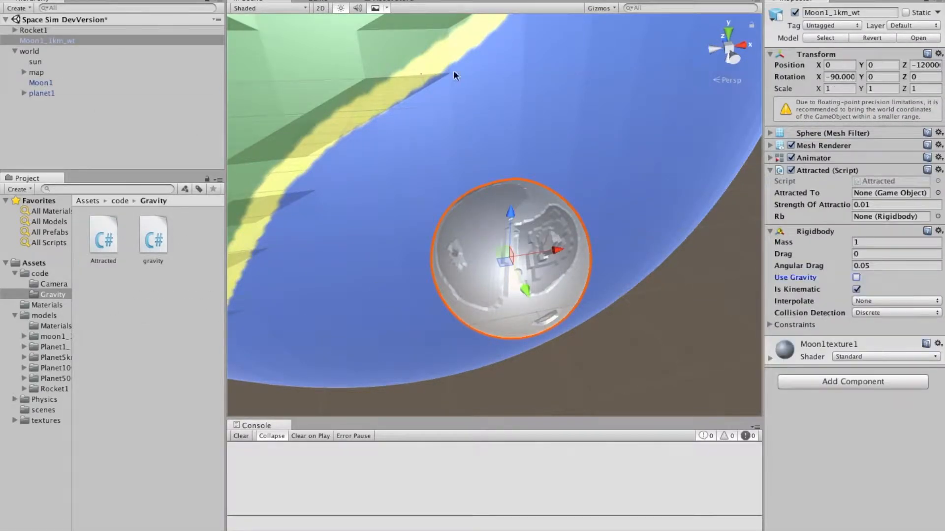
{"action": "key", "text": "super+p"}
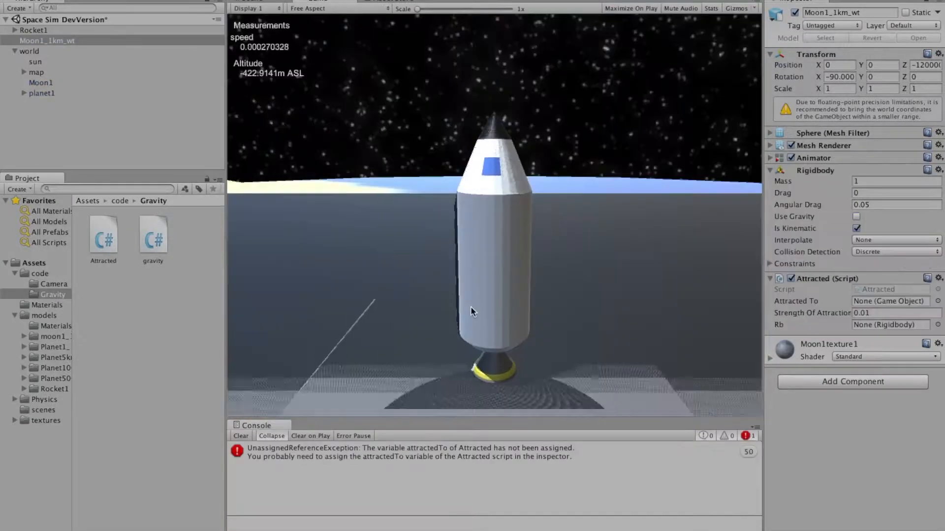
{"action": "key", "text": "super+p"}
Set Moonattract in Rocket1's Gravity script to Moon1_1km_wt
{"action": "left_click", "coordinate": [93, 82]}
{"action": "left_click", "coordinate": [33, 30]}
{"action": "left_click_drag", "start_coordinate": [867, 404], "coordinate": [868, 404]}
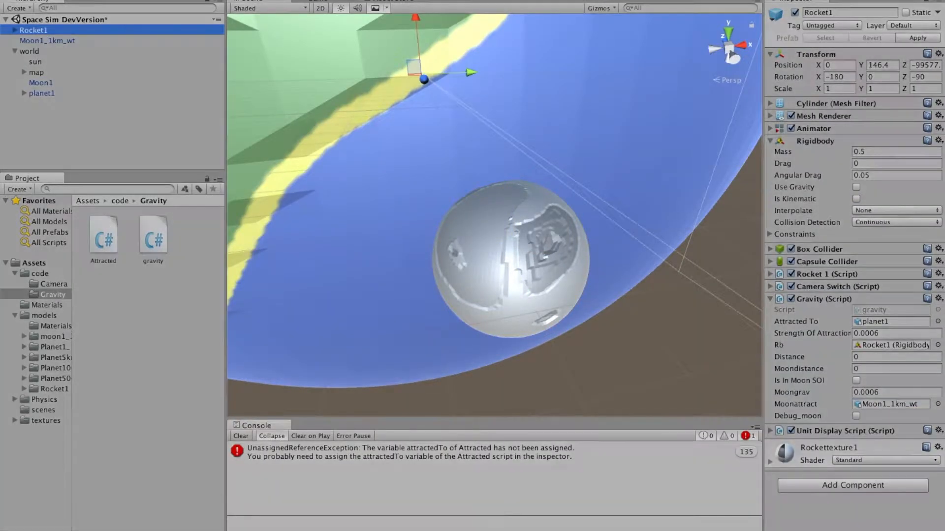
Play-test the rocket's flight around the new moon with Debug_moon enabled, restarting the run once
{"action": "key", "text": "super+p"}
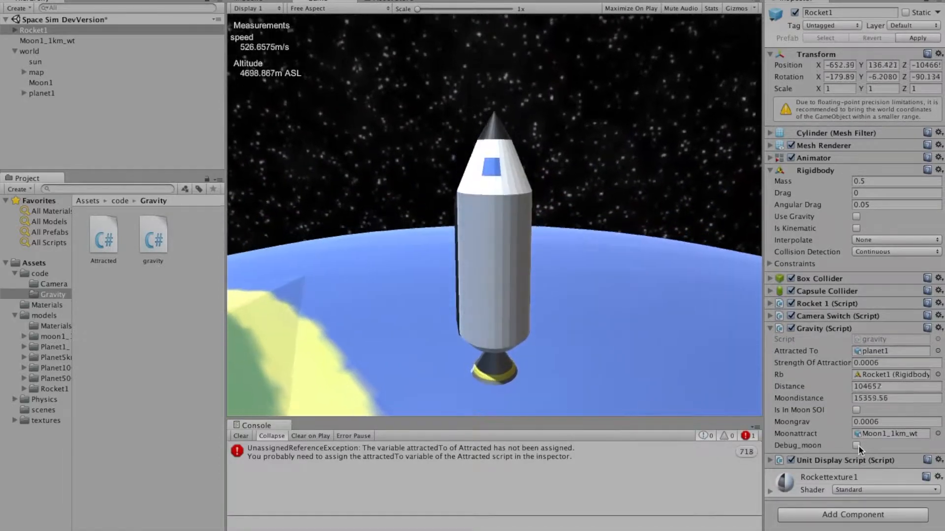
{"action": "left_click", "coordinate": [856, 446]}
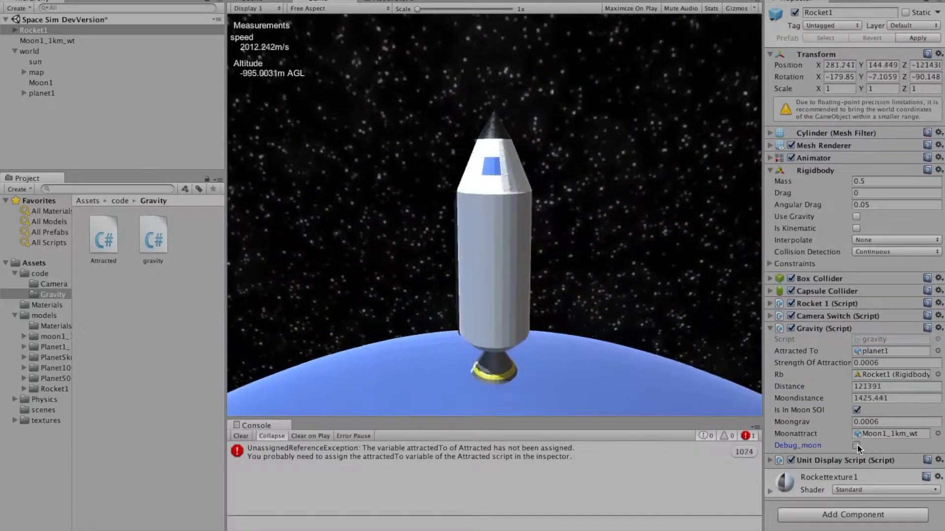
{"action": "left_click", "coordinate": [622, 350]}
{"action": "key", "text": "w"}
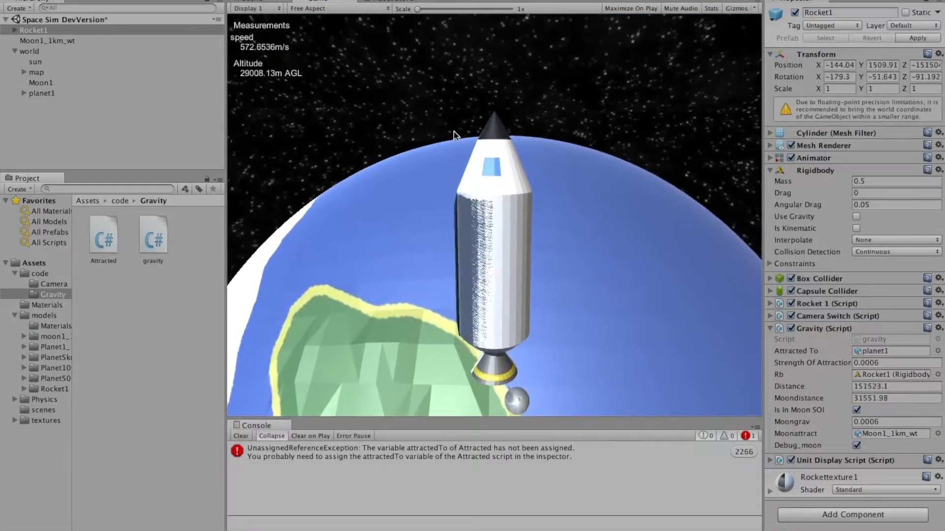
{"action": "key", "text": "super+p"}
{"action": "left_click", "coordinate": [857, 417]}
{"action": "key", "text": "super+p"}
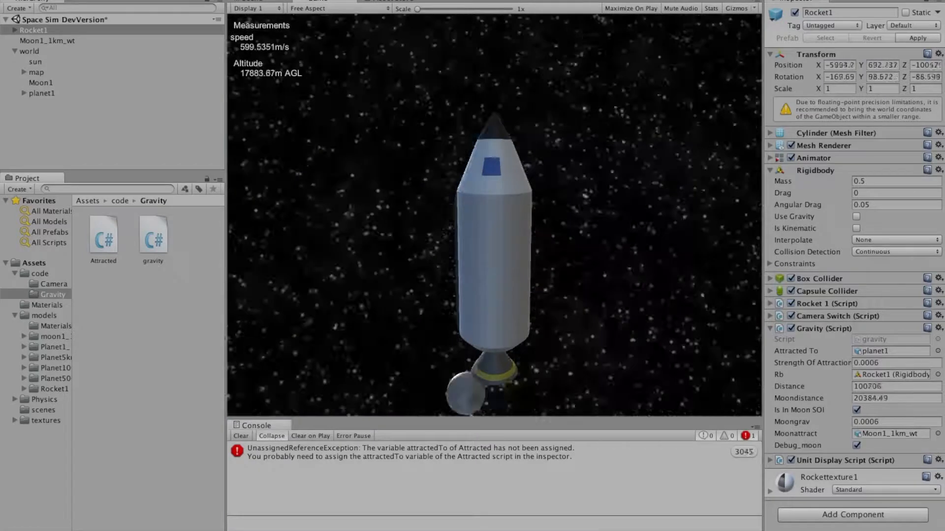
{"action": "key", "text": "super+p"}
On Moon1_1km_wt, set Attracted To to planet1 and Strength Of Attraction to 0, and add a Mesh Collider
{"action": "left_click", "coordinate": [47, 41]}
{"action": "left_click", "coordinate": [814, 384]}
{"action": "left_click", "coordinate": [823, 235]}
{"action": "left_click", "coordinate": [825, 275]}
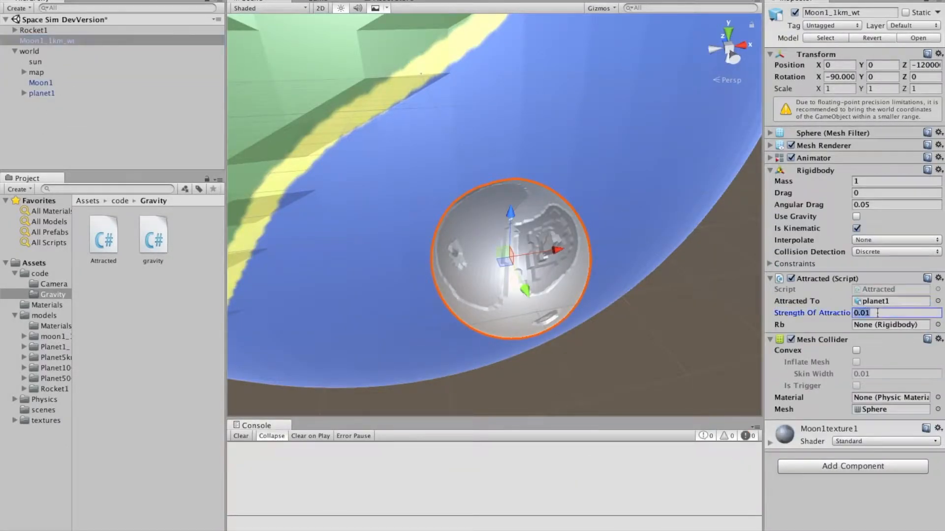
Run the game again with Debug_moon enabled and test the rocket against the moon's new collider
{"action": "key", "text": "super+p"}
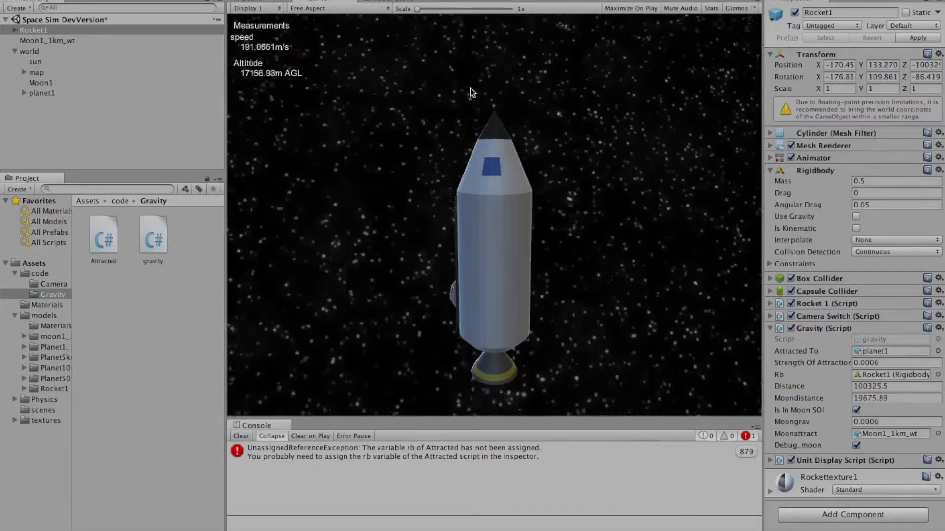
{"action": "key", "text": "super+p"}
{"action": "key", "text": "super+p"}
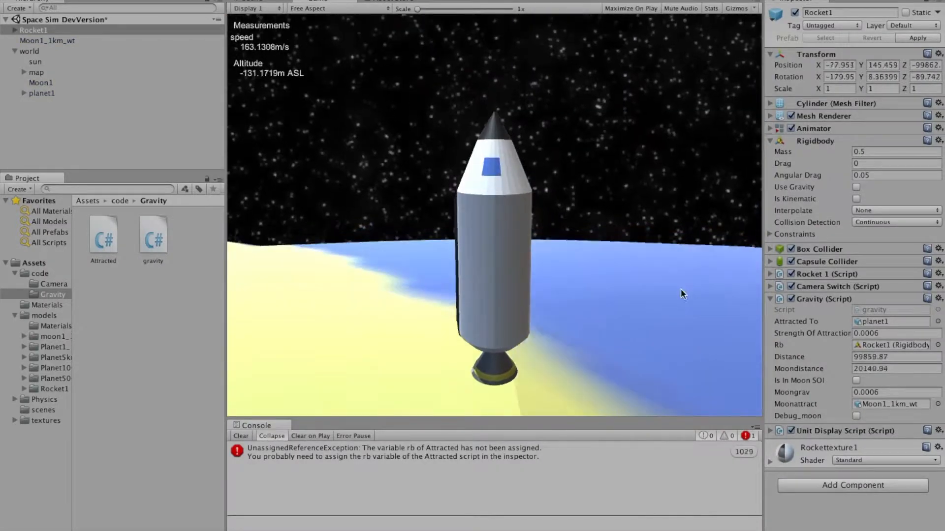
{"action": "left_click", "coordinate": [856, 445]}
{"action": "left_click", "coordinate": [651, 355]}
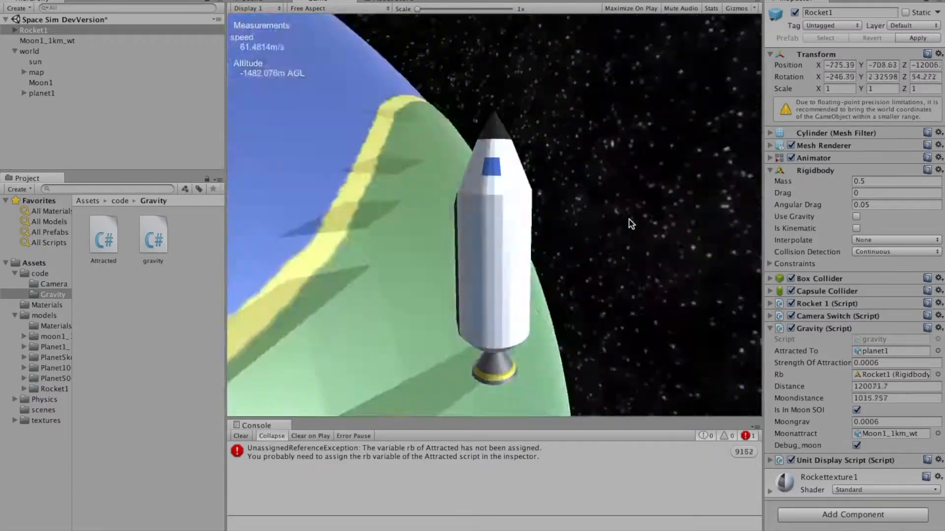
{"action": "key", "text": "super+p"}
Try scaling Moon1_1km_wt to 50 on all axes and compare its size with the planet
{"action": "left_click", "coordinate": [43, 95]}
{"action": "left_click", "coordinate": [644, 164]}
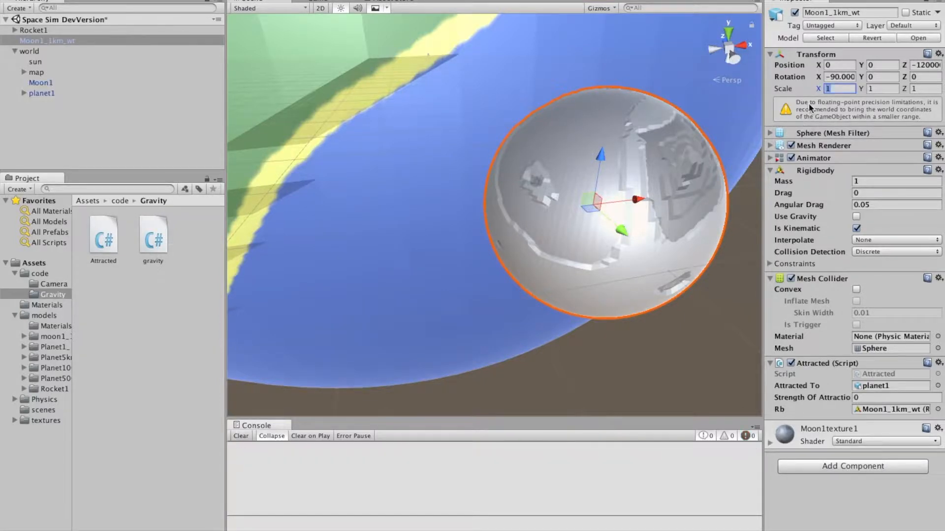
{"action": "type", "text": "50"}
{"action": "key", "text": "Tab"}
{"action": "type", "text": "50"}
{"action": "key", "text": "Tab"}
{"action": "type", "text": "50"}
{"action": "right_click_drag", "start_coordinate": [487, 182], "coordinate": [344, 221]}
{"action": "left_click_drag", "start_coordinate": [226, 263], "coordinate": [186, 274]}
{"action": "right_click_drag", "start_coordinate": [458, 206], "coordinate": [694, 127]}
Set Moon1_1km_wt's scale to 30 on all axes and move it much farther from the planet along Z
{"action": "left_click", "coordinate": [841, 89]}
{"action": "type", "text": "30"}
{"action": "left_click", "coordinate": [885, 89]}
{"action": "type", "text": "30"}
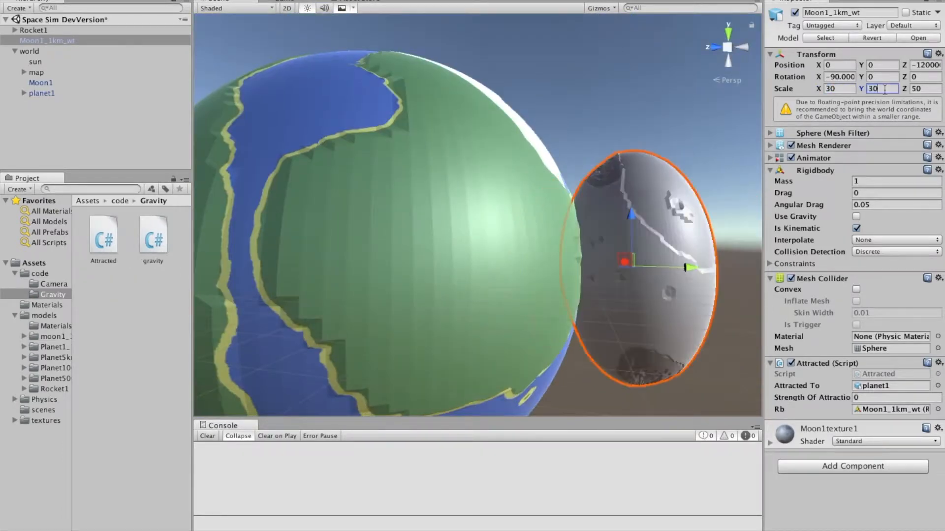
{"action": "left_click", "coordinate": [915, 88]}
{"action": "type", "text": "30"}
{"action": "left_click", "coordinate": [931, 66]}
{"action": "type", "text": "00"}
{"action": "right_click_drag", "start_coordinate": [389, 224], "coordinate": [256, 291]}
Add the moonstart script to the moon with its own Rigidbody as Rb, and set Strength Of Attraction to 0.0006
{"action": "left_click_drag", "start_coordinate": [783, 463], "coordinate": [787, 465]}
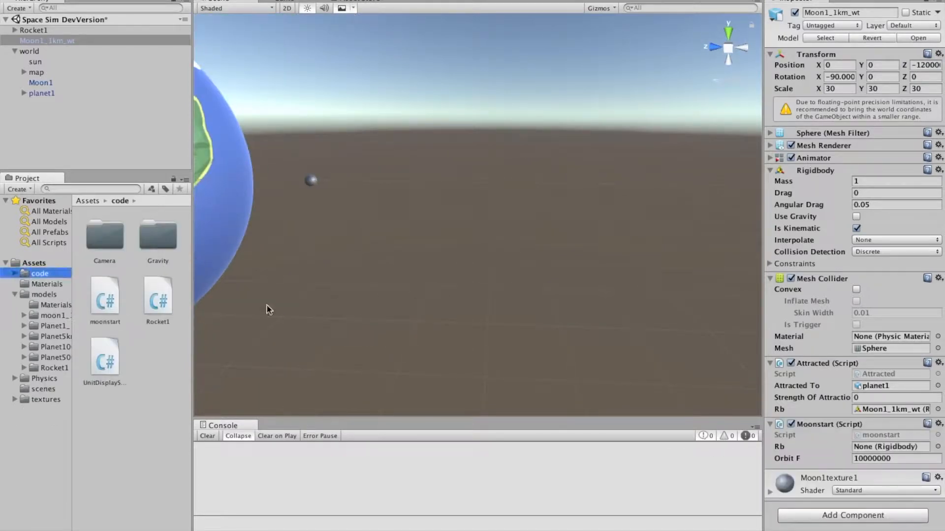
{"action": "left_click_drag", "start_coordinate": [815, 172], "coordinate": [867, 455]}
{"action": "right_click_drag", "start_coordinate": [497, 315], "coordinate": [718, 334]}
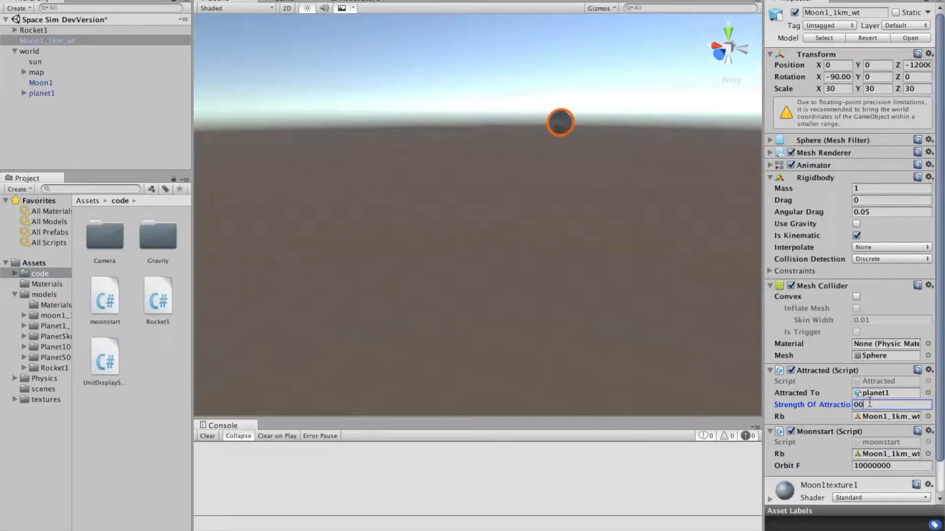
{"action": "left_click", "coordinate": [640, 316]}
Rename the old moon Moon1(old) and the new one Moon1, and nest the new moon under world
{"action": "left_click", "coordinate": [47, 41]}
{"action": "left_click", "coordinate": [41, 83]}
{"action": "left_click", "coordinate": [841, 13]}
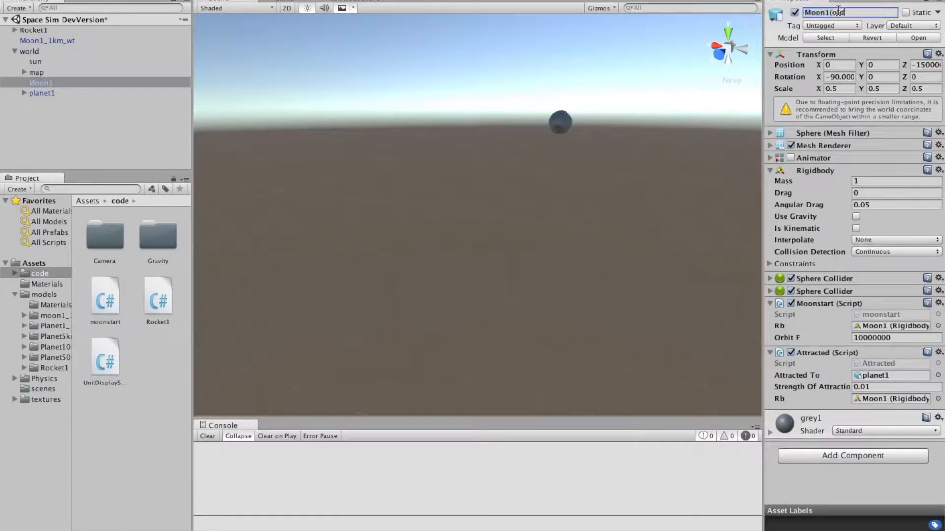
{"action": "key", "text": "Return"}
{"action": "left_click", "coordinate": [47, 40]}
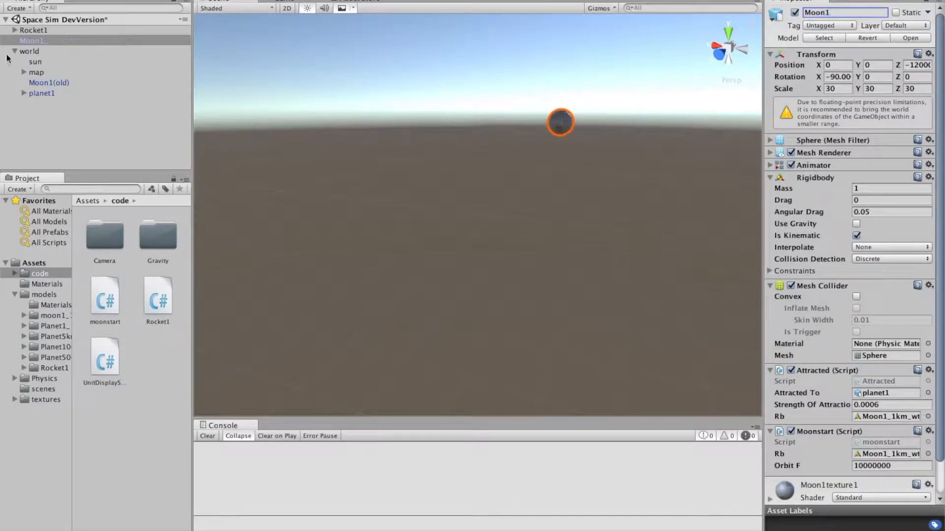
{"action": "right_click_drag", "start_coordinate": [434, 456], "coordinate": [439, 215]}
{"action": "right_click_drag", "start_coordinate": [419, 158], "coordinate": [367, 35]}
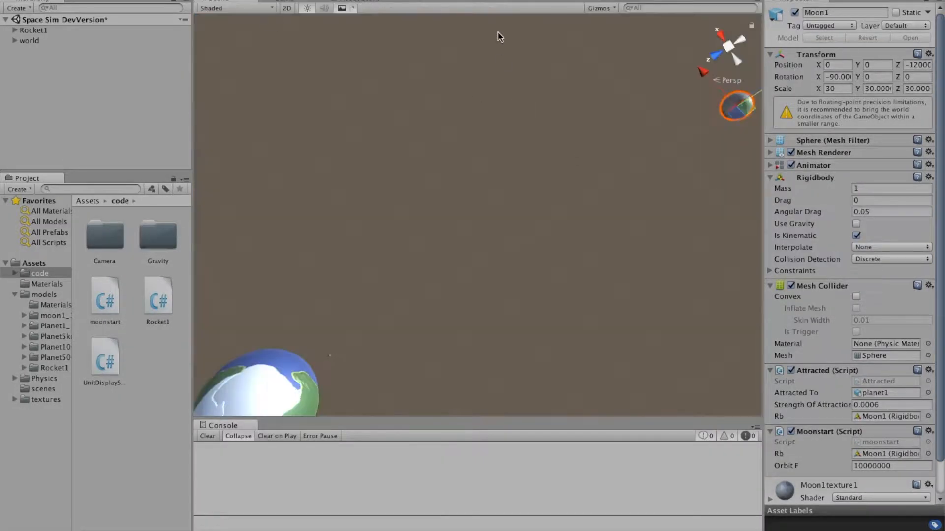
{"action": "left_click", "coordinate": [741, 105]}
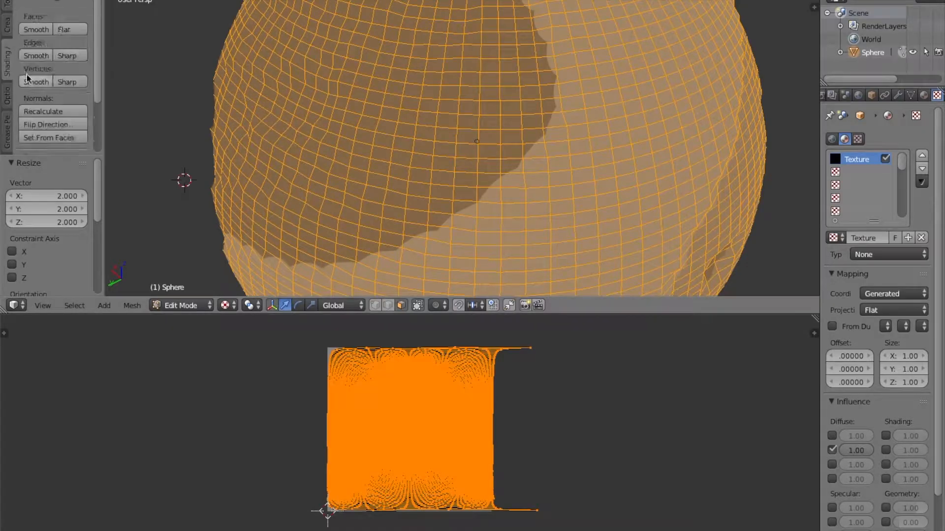
Switch to Blender and duplicate the moon sphere in place in Object Mode
{"action": "scroll", "coordinate": [28, 79], "scroll_direction": "down", "scroll_amount": 4}
{"action": "left_click", "coordinate": [181, 305]}
{"action": "left_click", "coordinate": [186, 289]}
{"action": "left_click", "coordinate": [183, 91]}
{"action": "left_click", "coordinate": [58, 26]}
{"action": "right_click", "coordinate": [75, 32]}
{"action": "scroll", "coordinate": [47, 236], "scroll_direction": "down", "scroll_amount": 4}
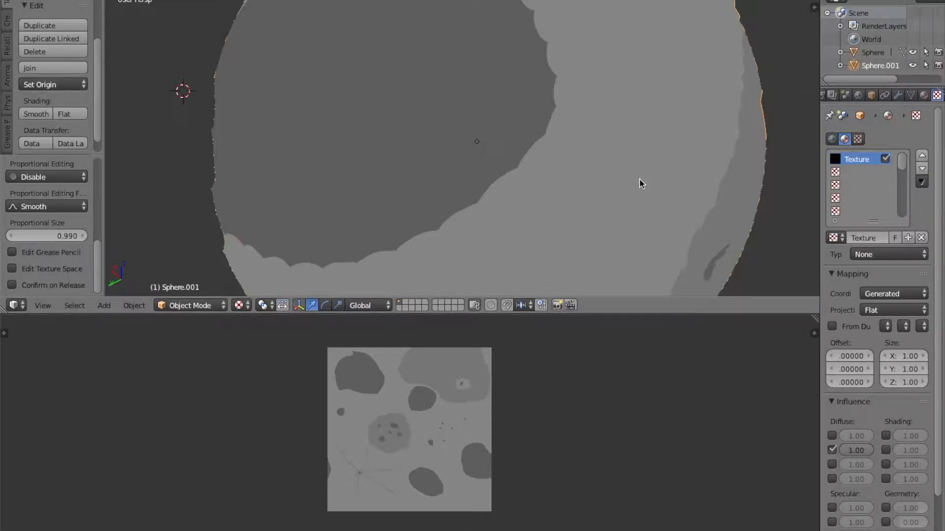
Export the moon as COLLADA file Moon1_1km_wTaC.dae and put it into the project's moon1_1km_wt folder
{"action": "left_click", "coordinate": [35, 0]}
{"action": "mouse_move", "coordinate": [59, 243]}
{"action": "left_click", "coordinate": [200, 244]}
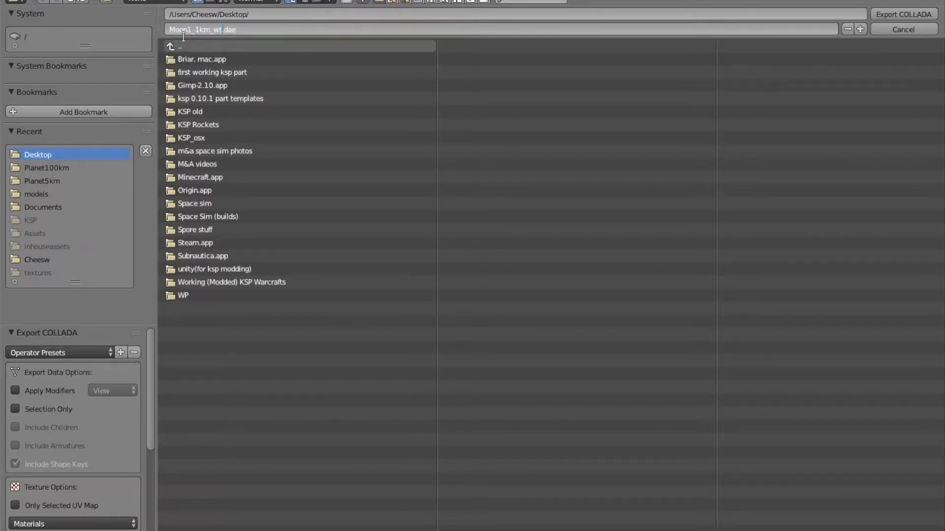
{"action": "key", "text": "Return"}
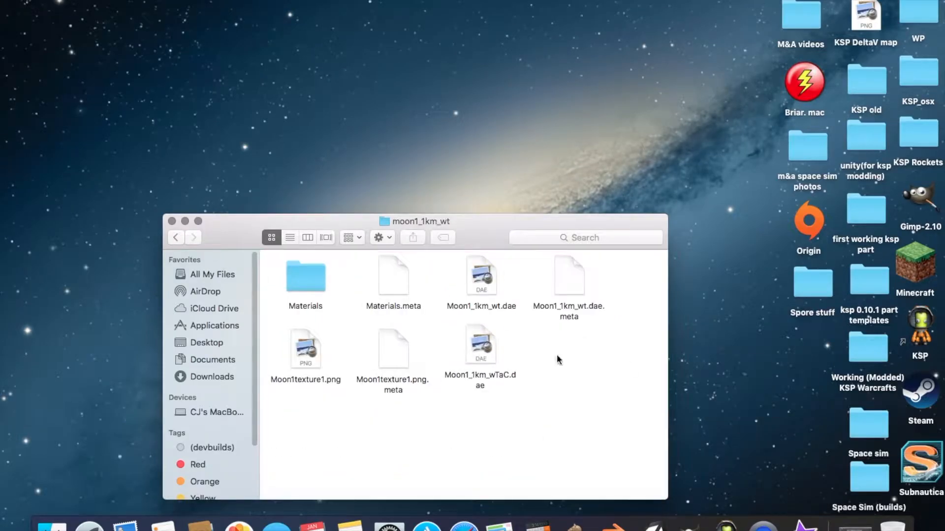
{"action": "left_click", "coordinate": [172, 221]}
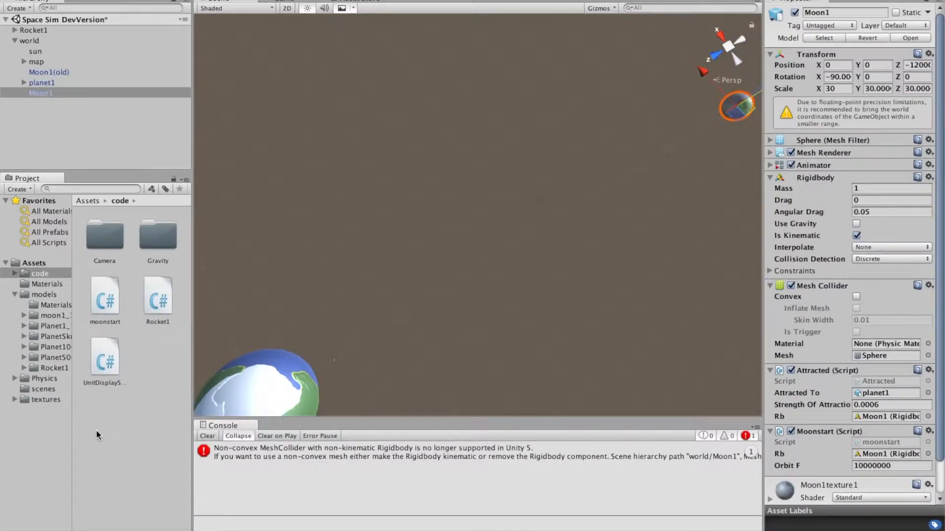
Switch to Unity and delete the new Moon1 from the world group
{"action": "left_click", "coordinate": [97, 431]}
{"action": "left_click", "coordinate": [45, 96]}
{"action": "key", "text": "super+BackSpace"}
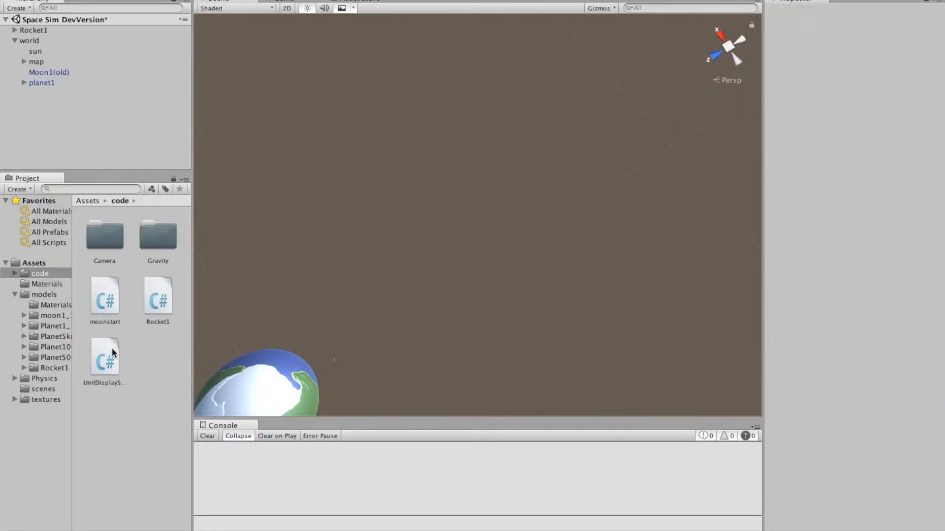
Place the Moon1_1km_wTaC model from the moon1_1km_wt folder in the scene and frame it
{"action": "left_click", "coordinate": [52, 315]}
{"action": "left_click", "coordinate": [102, 296]}
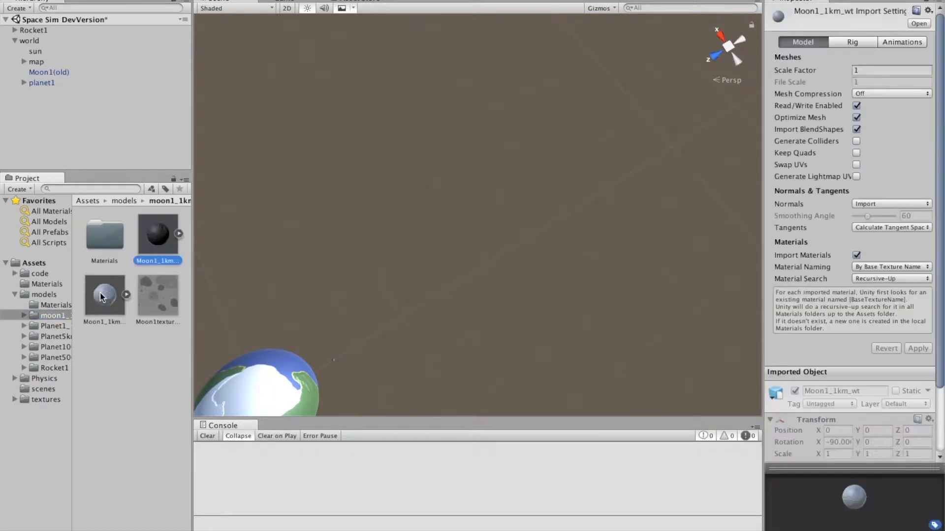
{"action": "left_click_drag", "start_coordinate": [102, 302], "coordinate": [531, 276]}
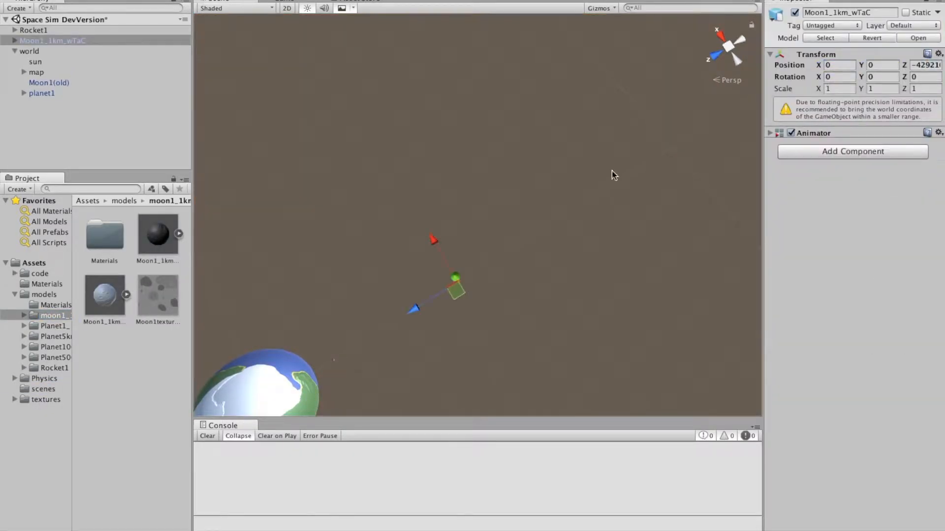
{"action": "key", "text": "f"}
Switch to Blender, parent Sphere.001 to Sphere, and export the moon as COLLADA again
{"action": "key", "text": "ctrl+Up"}
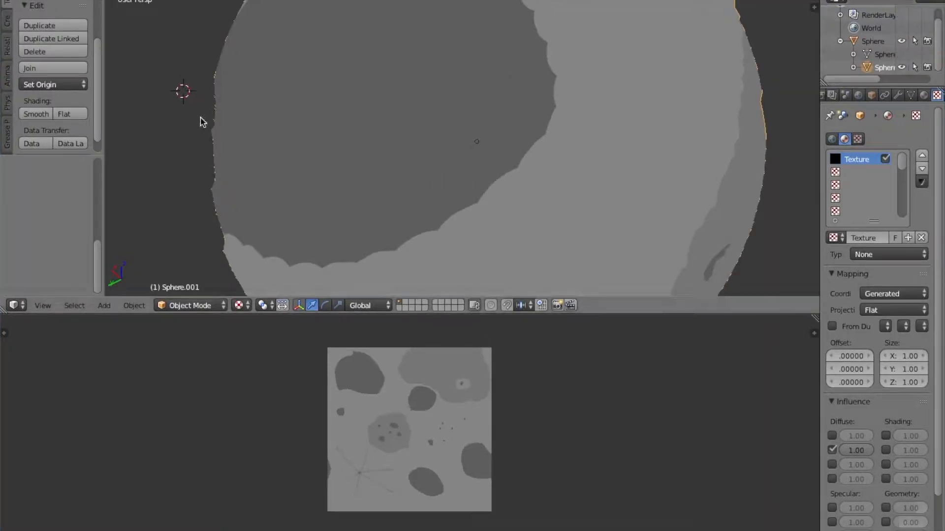
{"action": "left_click", "coordinate": [41, 0]}
{"action": "mouse_move", "coordinate": [64, 244]}
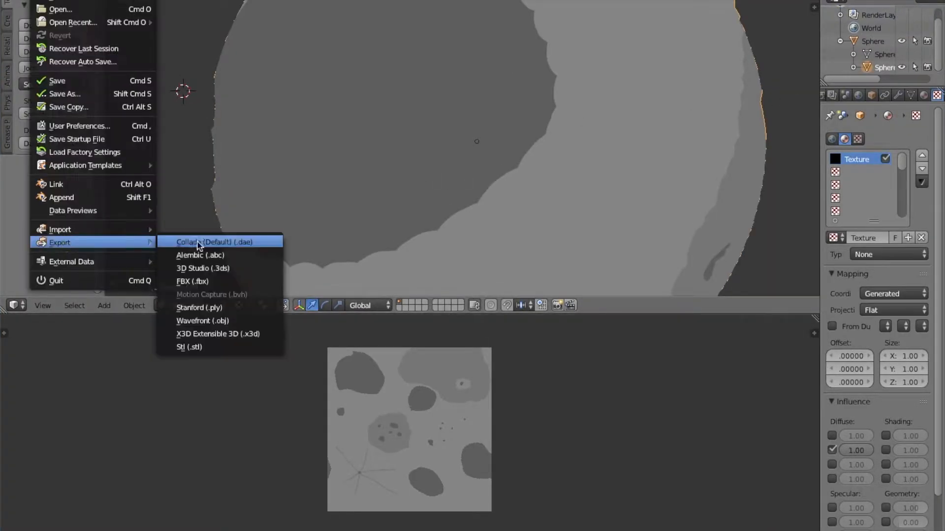
{"action": "left_click", "coordinate": [214, 242]}
{"action": "left_click", "coordinate": [172, 30]}
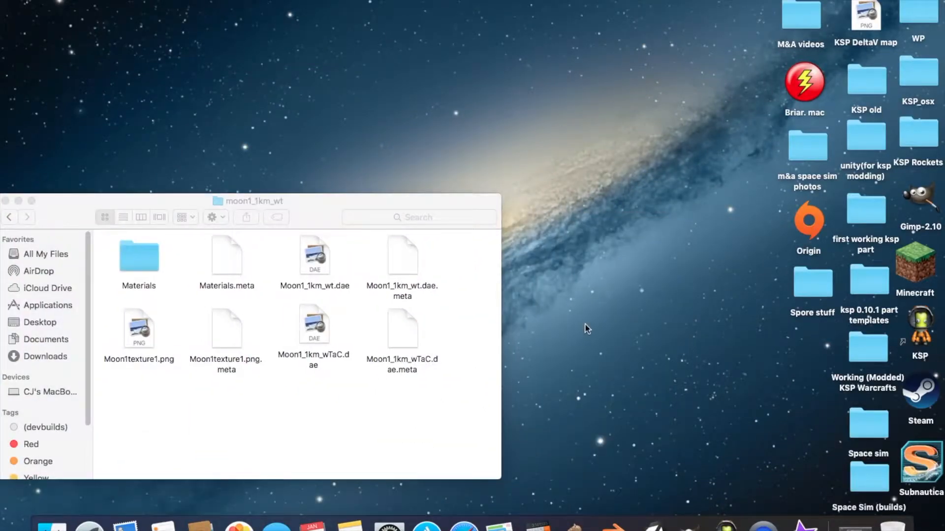
In Finder, locate the exported Moon1_1km_wTaC.dae in the home folder and move it into moon1_1km_wt in place of the existing copy
{"action": "right_click", "coordinate": [51, 526]}
{"action": "left_click", "coordinate": [86, 411]}
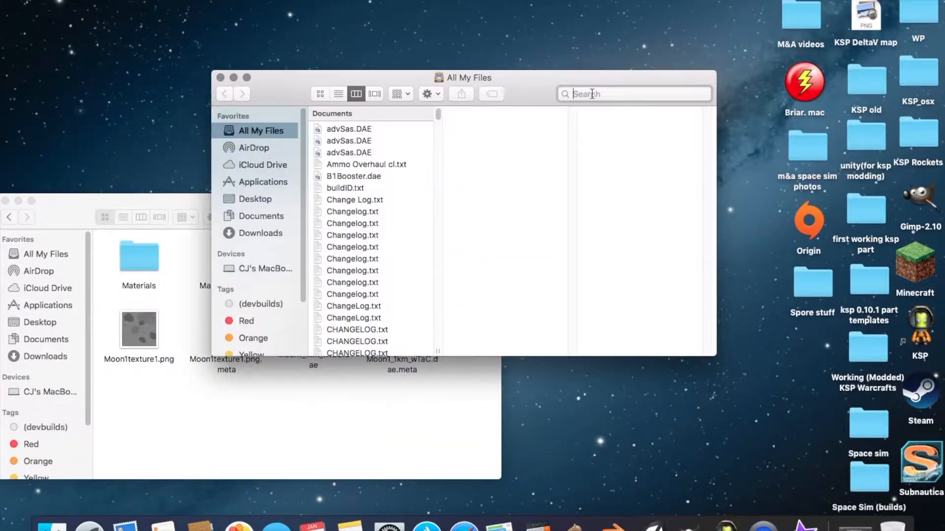
{"action": "type", "text": "Moon1"}
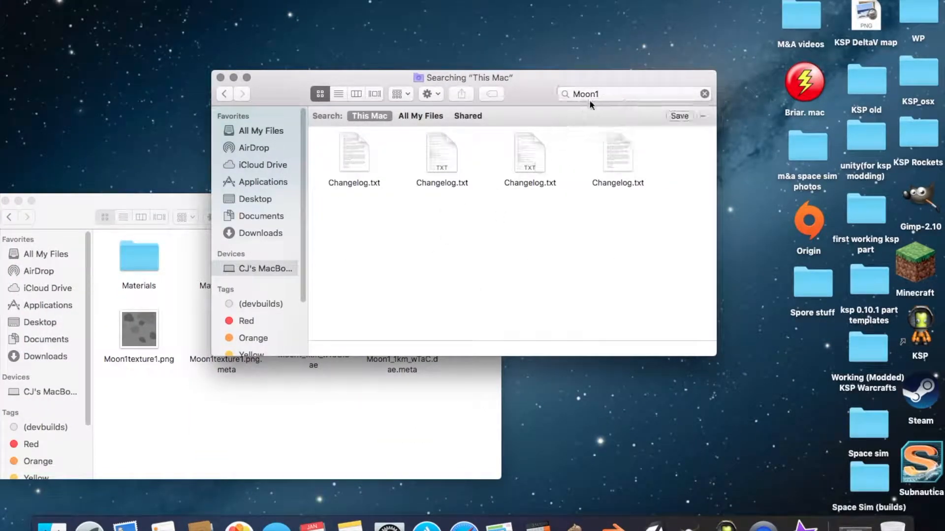
{"action": "left_click", "coordinate": [270, 210]}
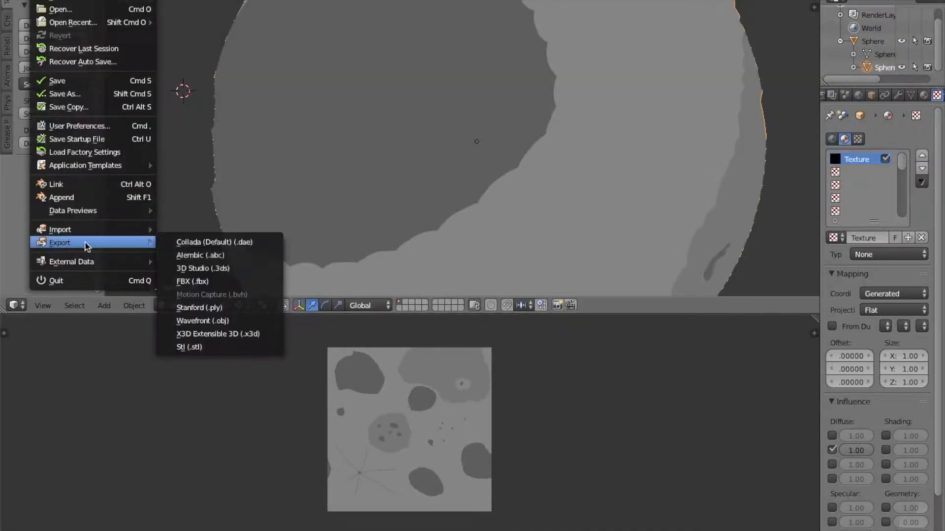
{"action": "left_click", "coordinate": [204, 238]}
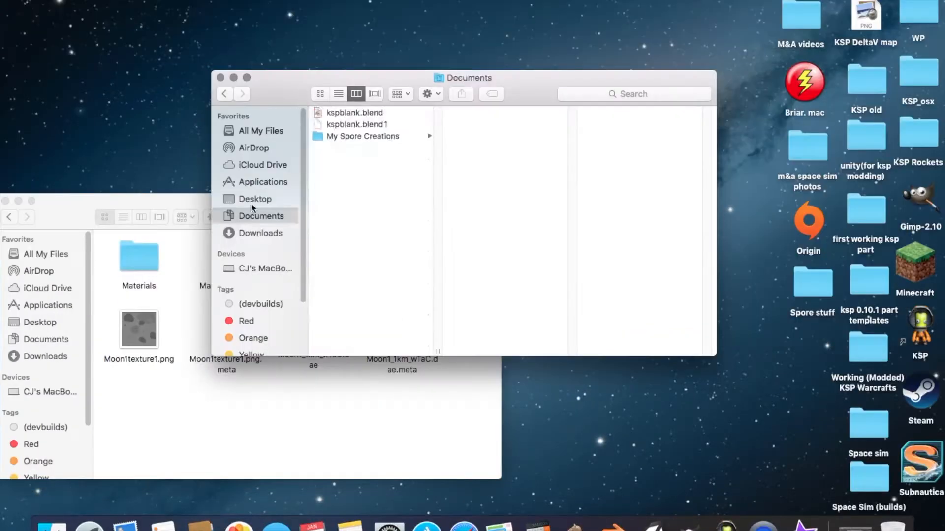
{"action": "left_click", "coordinate": [264, 268]}
{"action": "left_click", "coordinate": [352, 93]}
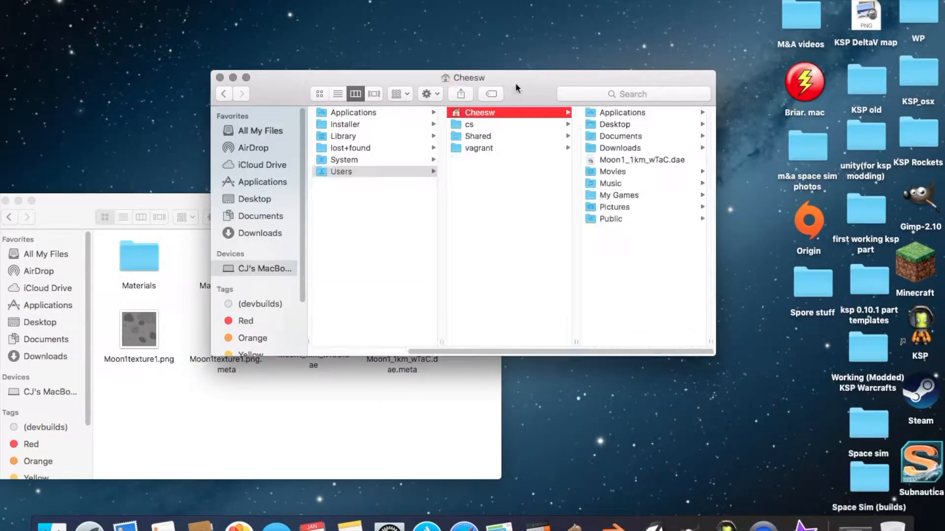
{"action": "left_click_drag", "start_coordinate": [314, 340], "coordinate": [245, 294]}
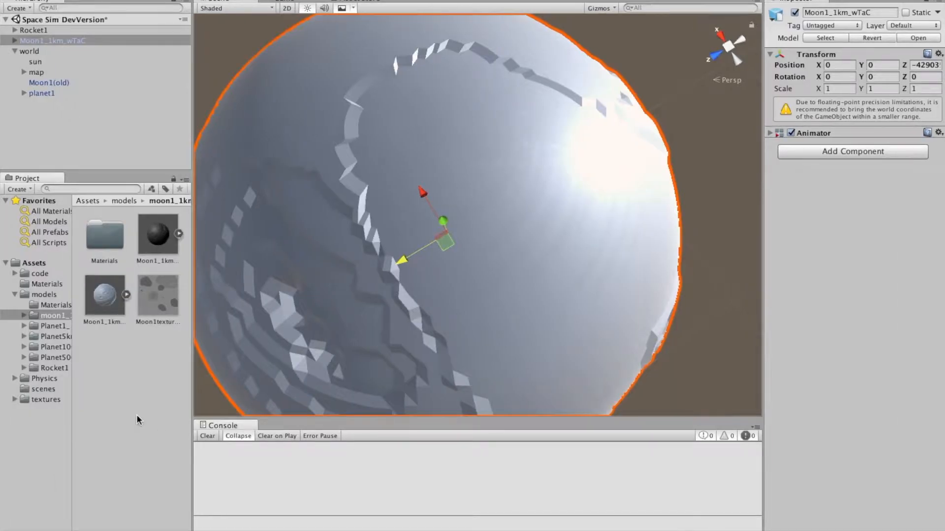
Switch to Unity and set the X and Y position of Moon1_1km_wTaC to 0
{"action": "left_click", "coordinate": [453, 266]}
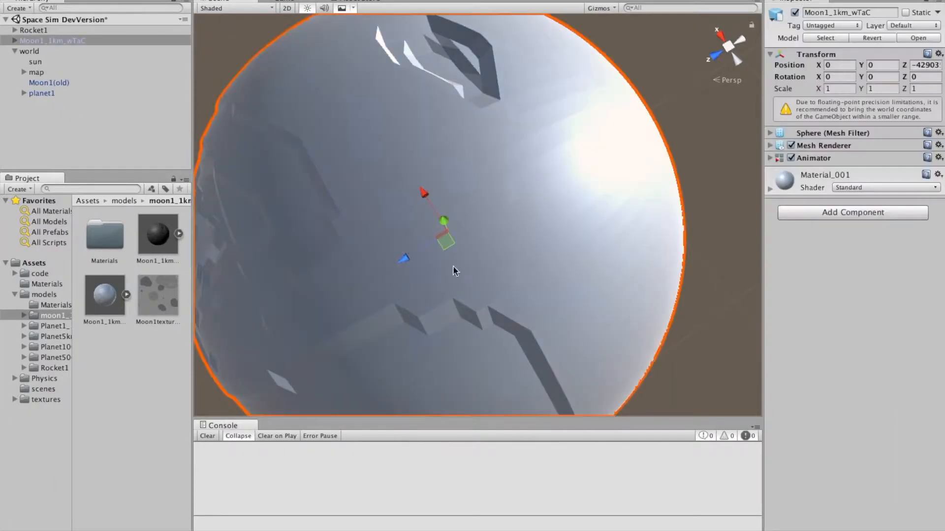
{"action": "left_click", "coordinate": [453, 267]}
{"action": "right_click", "coordinate": [62, 48]}
{"action": "left_click", "coordinate": [26, 43]}
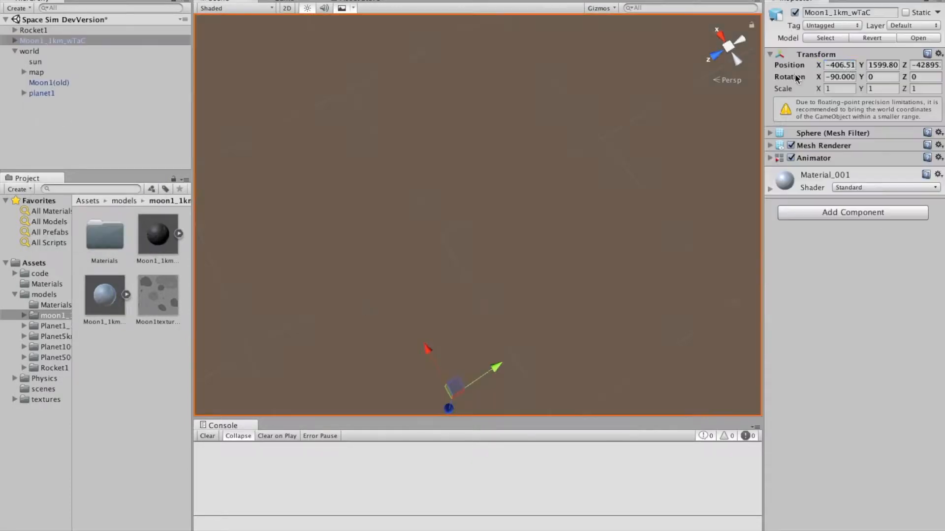
Add a Mesh Collider to the Sphere_001 child of Moon1_1km_wTaC
{"action": "left_click", "coordinate": [852, 200]}
{"action": "left_click", "coordinate": [816, 266]}
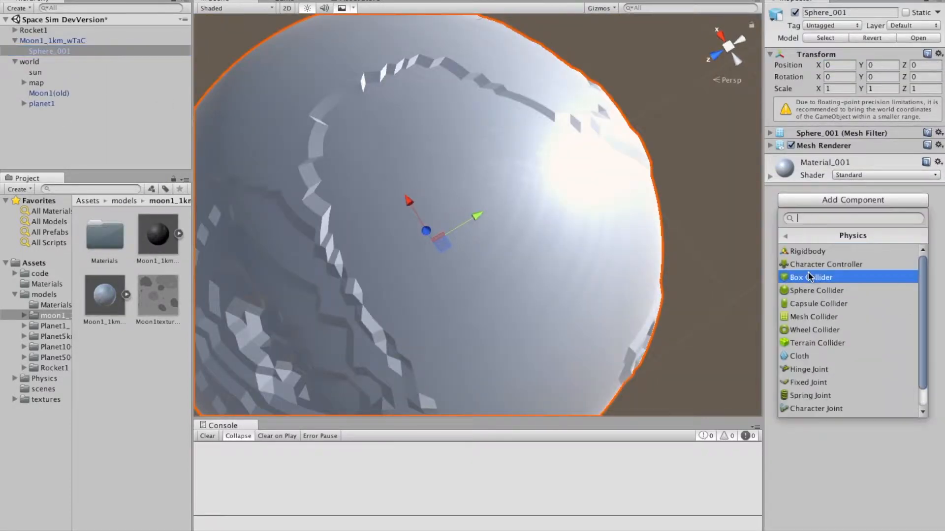
{"action": "left_click", "coordinate": [801, 317]}
Add a Rigidbody component to the Moon1_1km_wTaC parent object
{"action": "left_click", "coordinate": [52, 40]}
{"action": "left_click", "coordinate": [853, 214]}
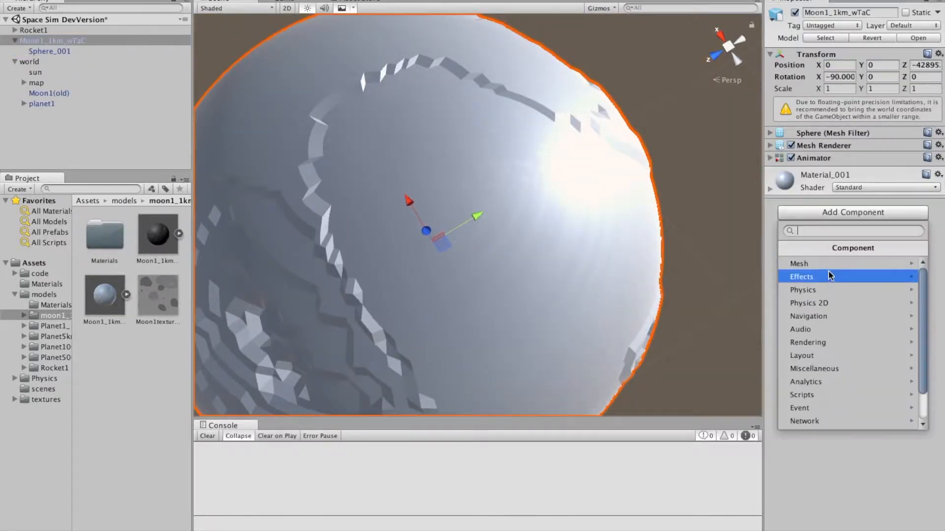
{"action": "left_click", "coordinate": [830, 291]}
{"action": "left_click", "coordinate": [831, 266]}
Run and stop a play test of the scene, and remove the Mesh Collider from Sphere_001
{"action": "key", "text": "ctrl+p"}
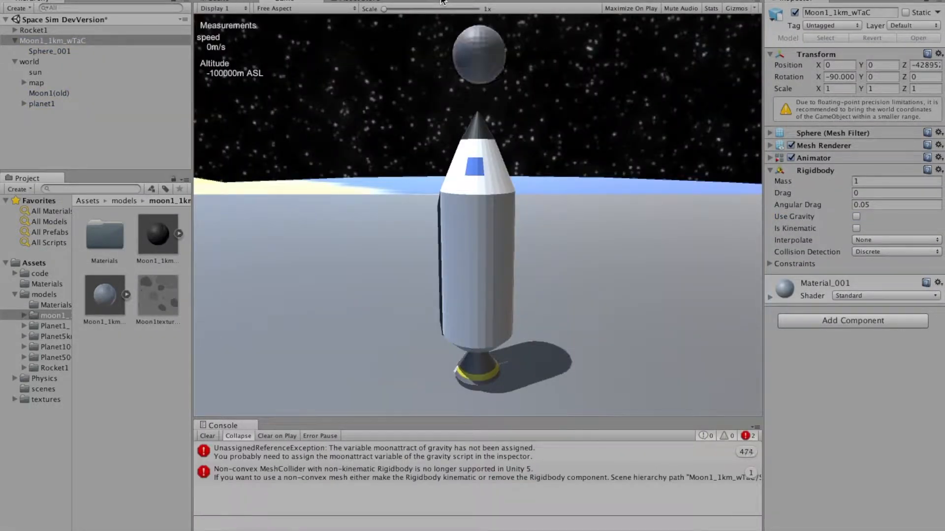
{"action": "key", "text": "ctrl+p"}
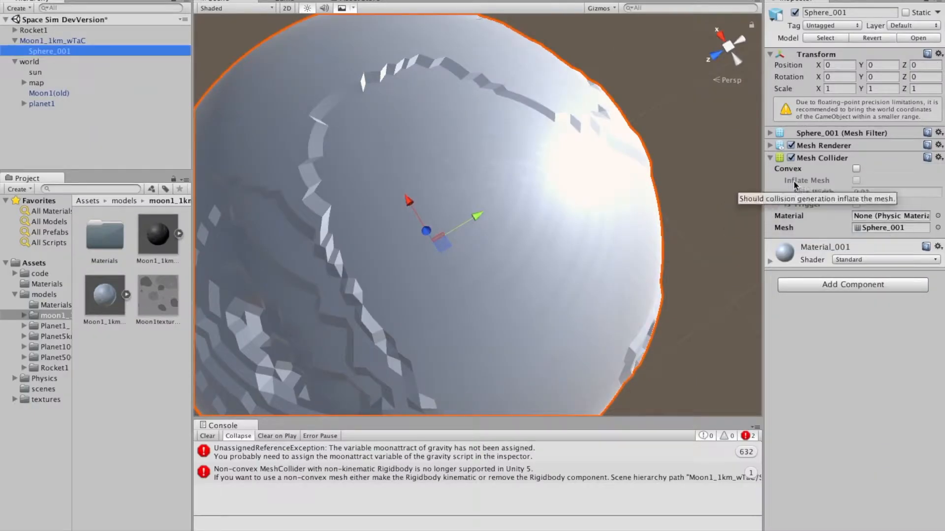
{"action": "right_click", "coordinate": [818, 159]}
{"action": "left_click", "coordinate": [822, 184]}
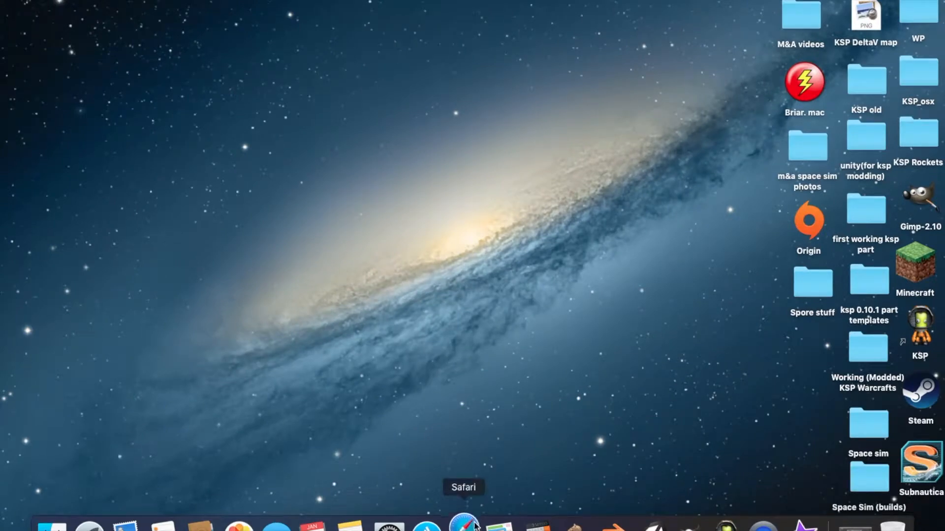
Switch to Safari and skim the saved KSP modding tutorial Part 3 on making an adapter plate, closing the page when done
{"action": "left_click", "coordinate": [475, 524]}
{"action": "left_click", "coordinate": [147, 3]}
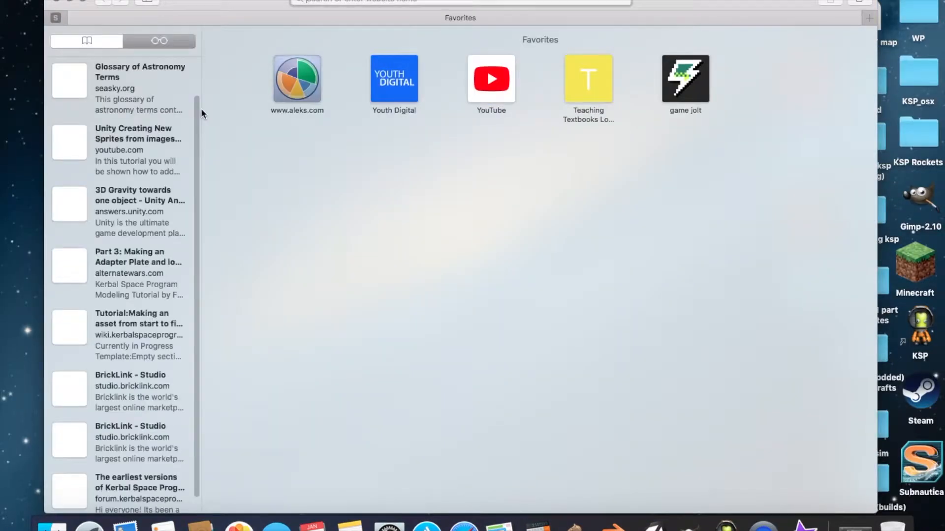
{"action": "left_click", "coordinate": [139, 263]}
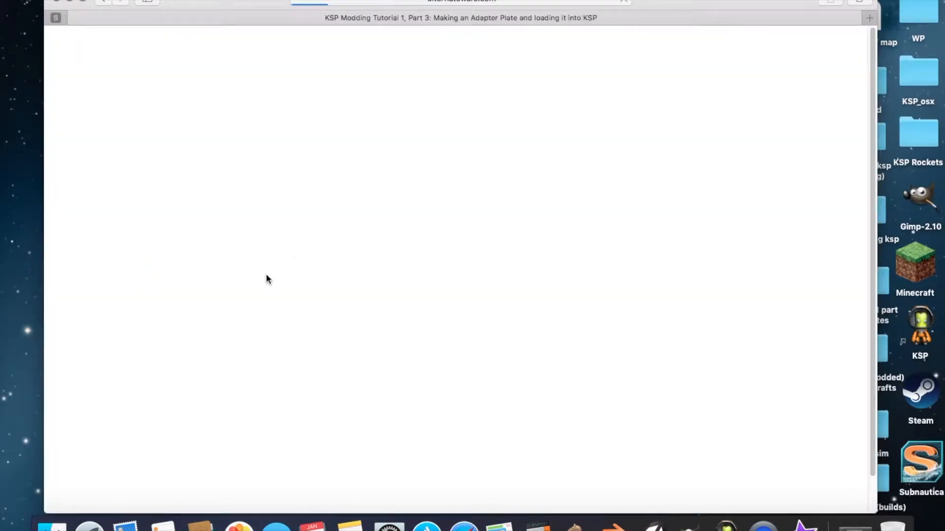
{"action": "scroll", "coordinate": [202, 332], "scroll_direction": "down", "scroll_amount": 20}
{"action": "scroll", "coordinate": [205, 335], "scroll_direction": "down", "scroll_amount": 20}
{"action": "scroll", "coordinate": [202, 336], "scroll_direction": "down", "scroll_amount": 20}
{"action": "scroll", "coordinate": [202, 337], "scroll_direction": "up", "scroll_amount": 10}
{"action": "scroll", "coordinate": [202, 338], "scroll_direction": "up", "scroll_amount": 20}
{"action": "key", "text": "super+w"}
Search the web for "how to set a mesh to a colision mesh in unity" and open the Unity manual's Mesh Collider page
{"action": "key", "text": "super+n"}
{"action": "type", "text": "how to set a mesh to a colision"}
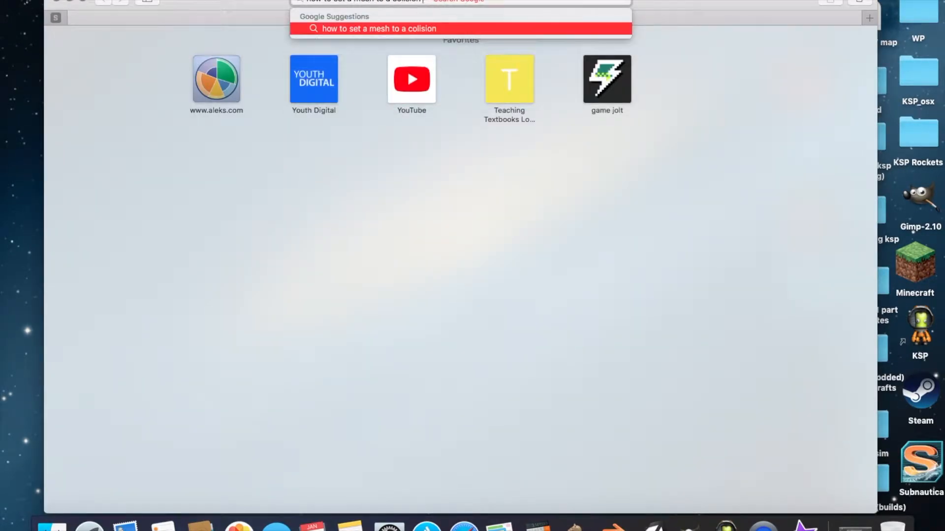
{"action": "type", "text": " mesh in unity"}
{"action": "key", "text": "Return"}
{"action": "left_click", "coordinate": [290, 162]}
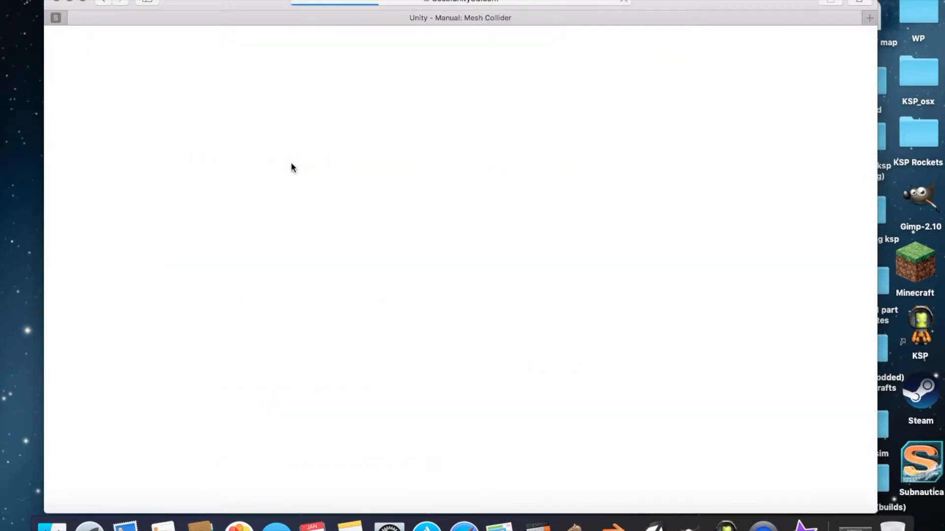
Read the Mesh Collider manual page from its properties down to its limitations
{"action": "scroll", "coordinate": [483, 320], "scroll_direction": "down", "scroll_amount": 3}
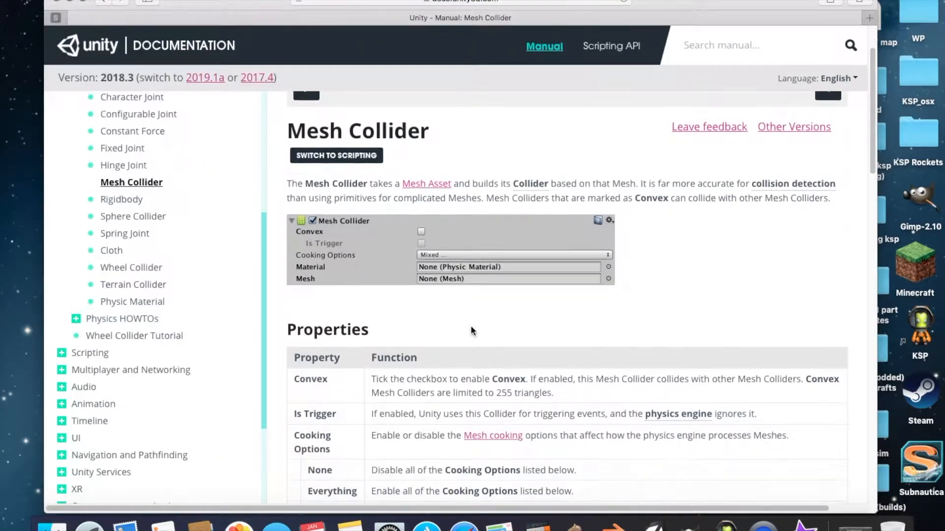
{"action": "scroll", "coordinate": [463, 333], "scroll_direction": "down", "scroll_amount": 1}
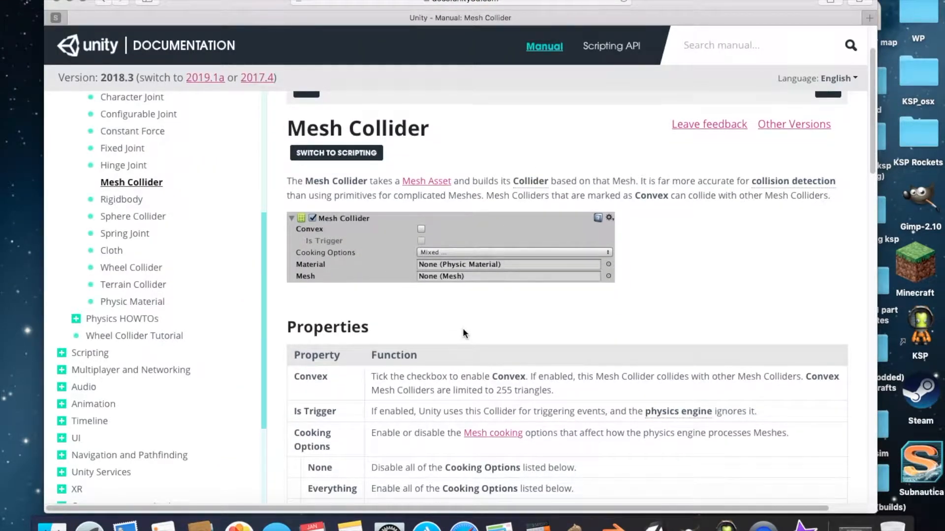
{"action": "scroll", "coordinate": [463, 330], "scroll_direction": "down", "scroll_amount": 4}
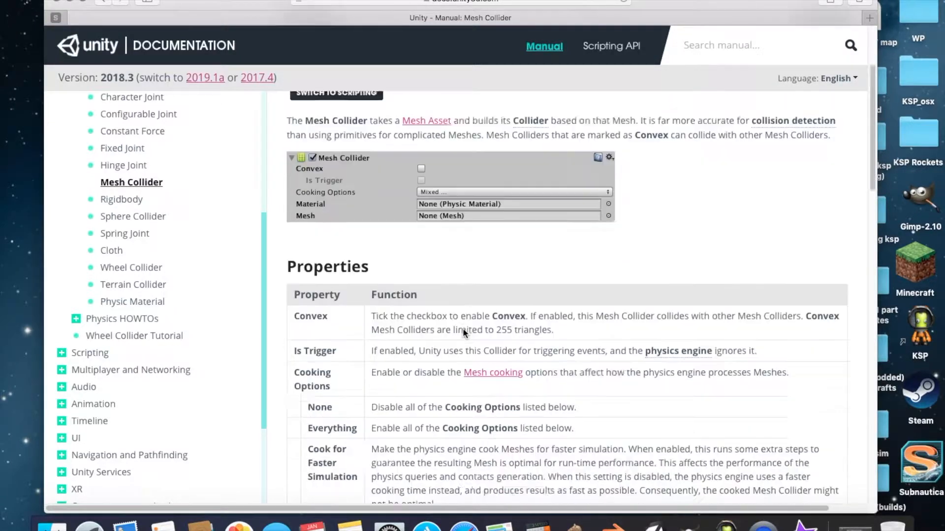
{"action": "scroll", "coordinate": [441, 325], "scroll_direction": "down", "scroll_amount": 7}
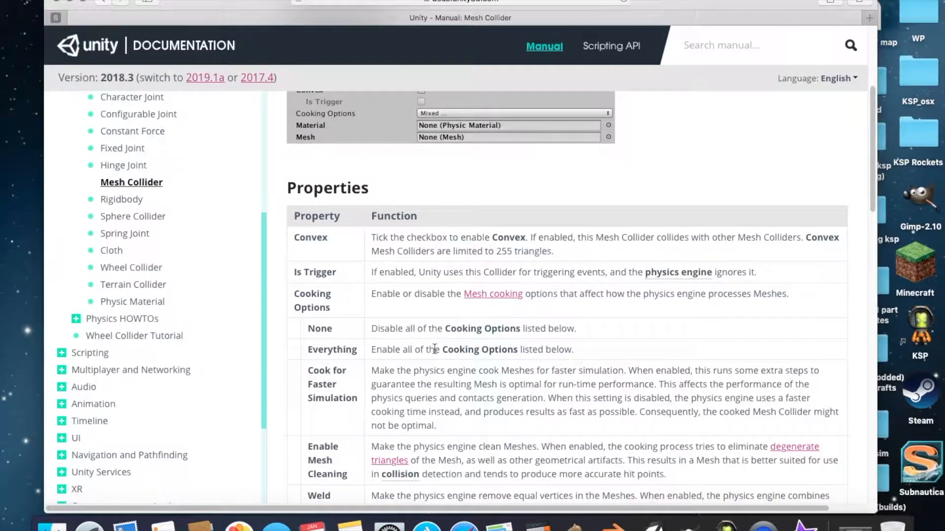
{"action": "scroll", "coordinate": [432, 352], "scroll_direction": "down", "scroll_amount": 20}
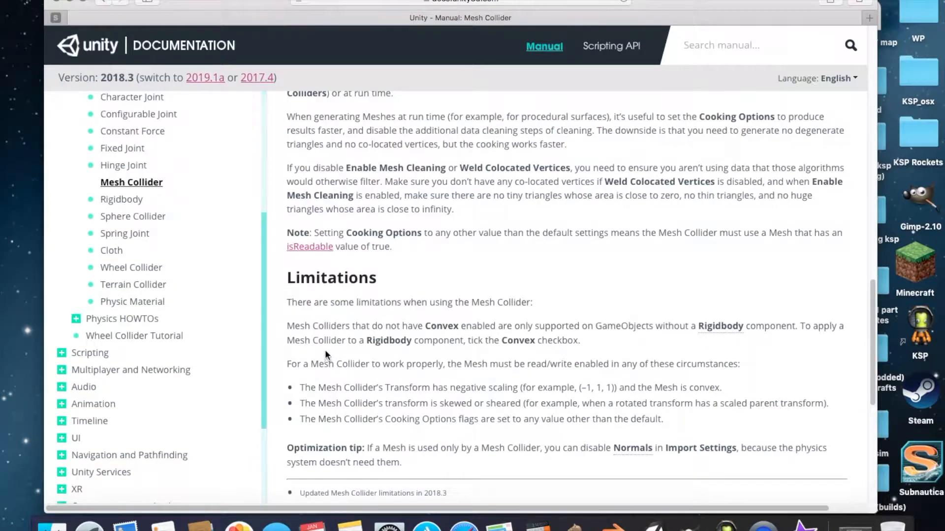
Return to Unity, add a Mesh Collider with Convex enabled to Moon1_1km_wTaC, and clear the console
{"action": "key", "text": "ctrl+Up"}
{"action": "key", "text": "ctrl+Right"}
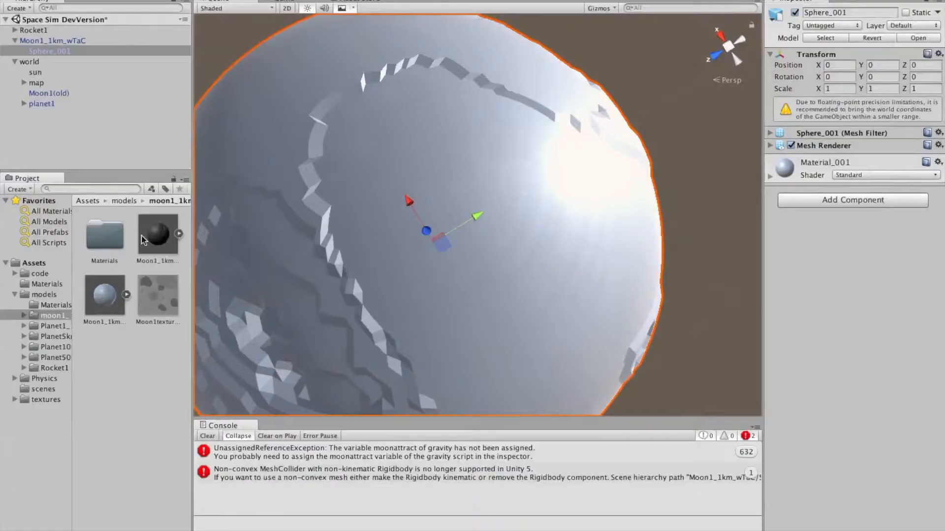
{"action": "left_click", "coordinate": [26, 43]}
{"action": "left_click", "coordinate": [14, 40]}
{"action": "left_click", "coordinate": [853, 321]}
{"action": "left_click", "coordinate": [811, 182]}
{"action": "left_click", "coordinate": [812, 210]}
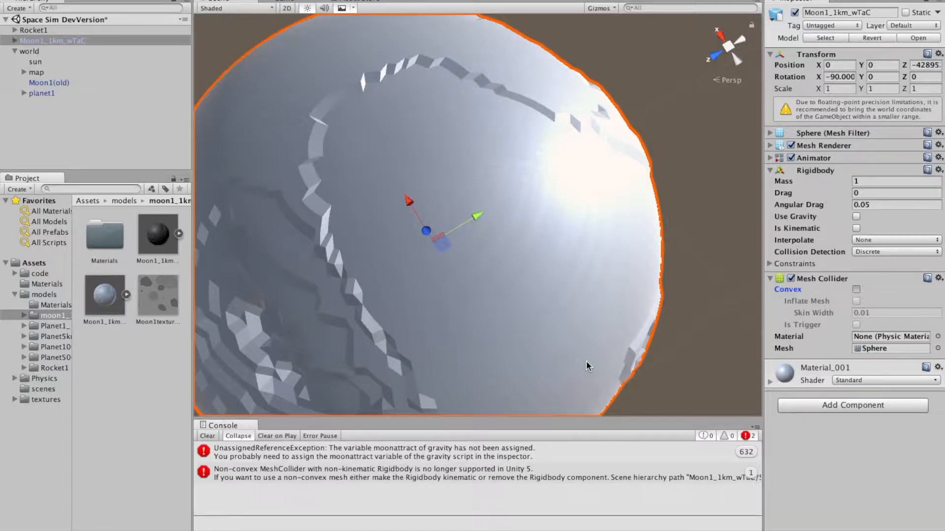
{"action": "left_click", "coordinate": [857, 289]}
{"action": "left_click", "coordinate": [207, 436]}
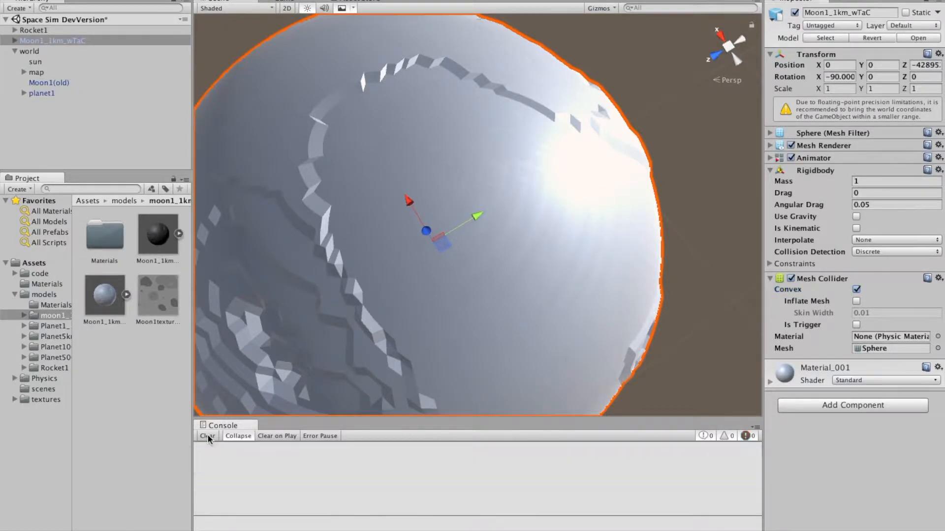
Assign Moon1_1km_wTaC as the Moonattract object in Rocket1's Gravity script
{"action": "left_click", "coordinate": [34, 30]}
{"action": "left_click_drag", "start_coordinate": [49, 41], "coordinate": [70, 53]}
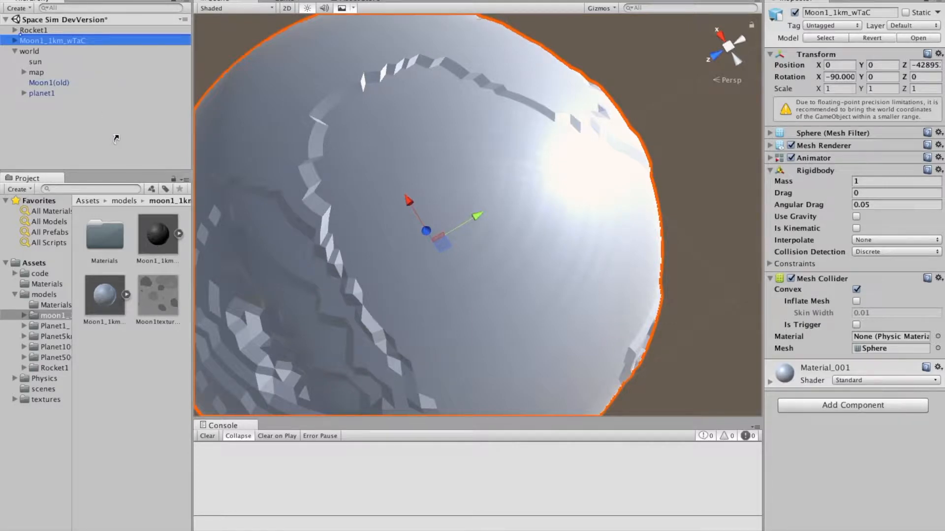
{"action": "left_click_drag", "start_coordinate": [117, 139], "coordinate": [117, 134]}
{"action": "left_click", "coordinate": [39, 30]}
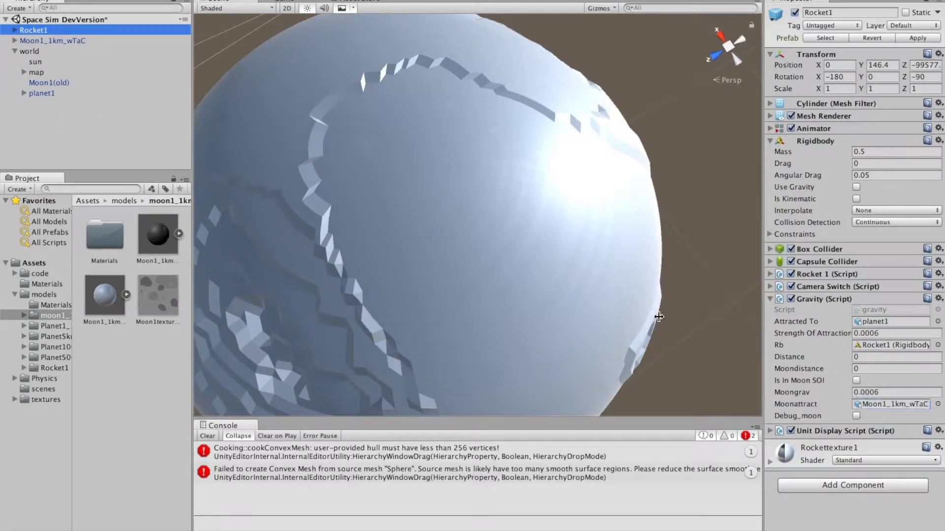
Rename Moon1_1km_wTaC to Moon1 and move it into the world group
{"action": "left_click", "coordinate": [52, 41]}
{"action": "left_click", "coordinate": [880, 12]}
{"action": "left_click_drag", "start_coordinate": [31, 40], "coordinate": [59, 72]}
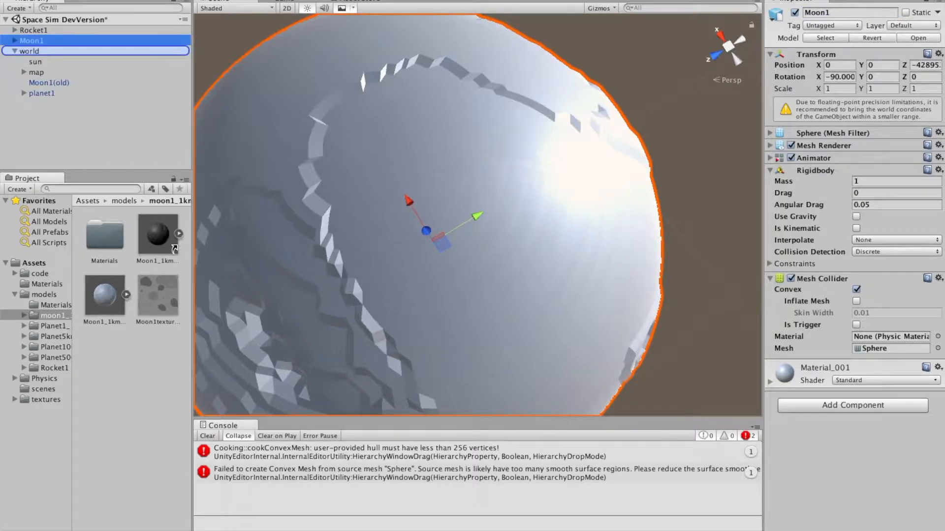
{"action": "left_click_drag", "start_coordinate": [173, 252], "coordinate": [173, 253]}
Remove the Mesh Collider component from Moon1
{"action": "right_click", "coordinate": [820, 281]}
{"action": "left_click", "coordinate": [825, 310]}
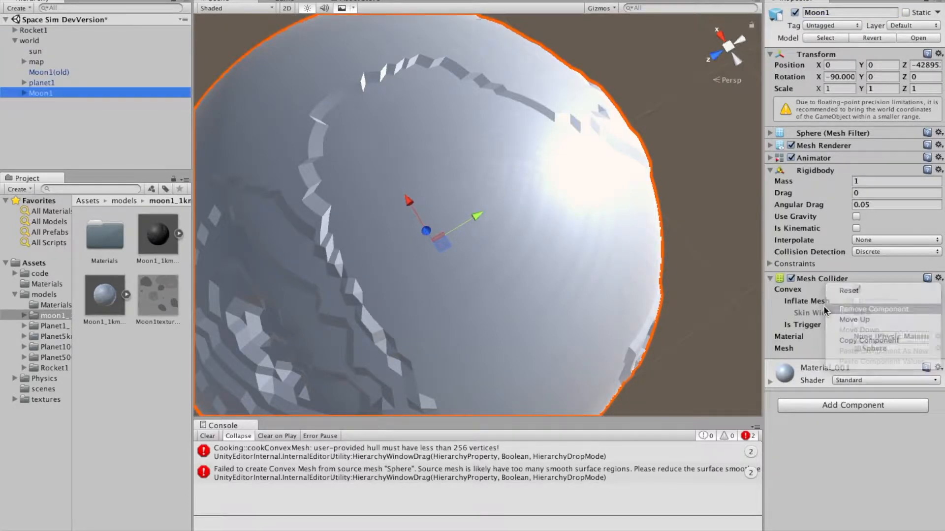
{"action": "left_click", "coordinate": [827, 322]}
{"action": "left_click", "coordinate": [818, 173]}
{"action": "left_click", "coordinate": [820, 185]}
{"action": "right_click_drag", "start_coordinate": [403, 285], "coordinate": [507, 330]}
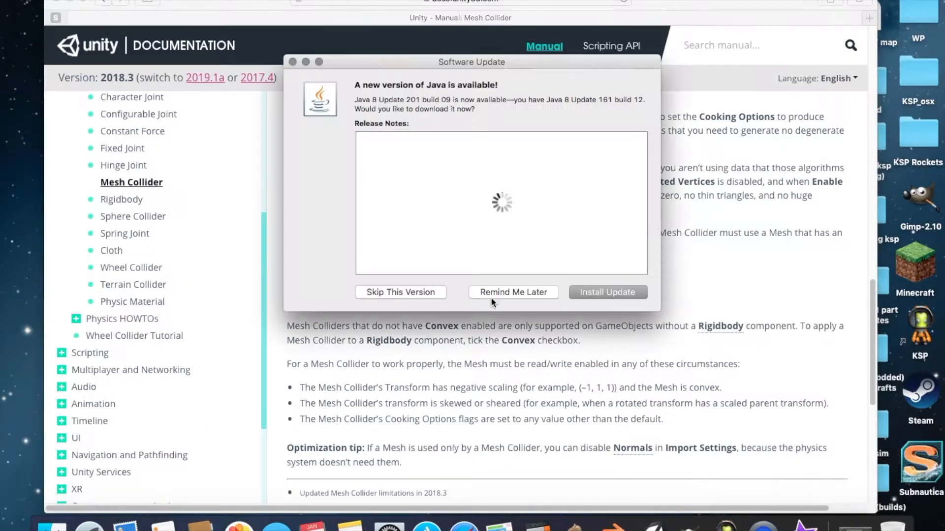
In Safari, postpone the Java update, open "Using your own mesh for collision?" from the search results, and read its replies
{"action": "left_click", "coordinate": [492, 293]}
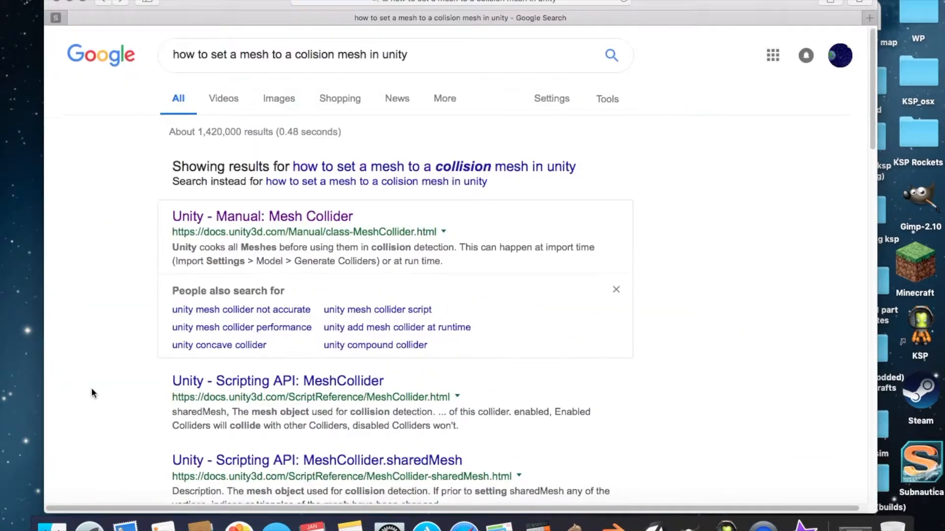
{"action": "scroll", "coordinate": [218, 359], "scroll_direction": "down", "scroll_amount": 4}
{"action": "left_click", "coordinate": [217, 354]}
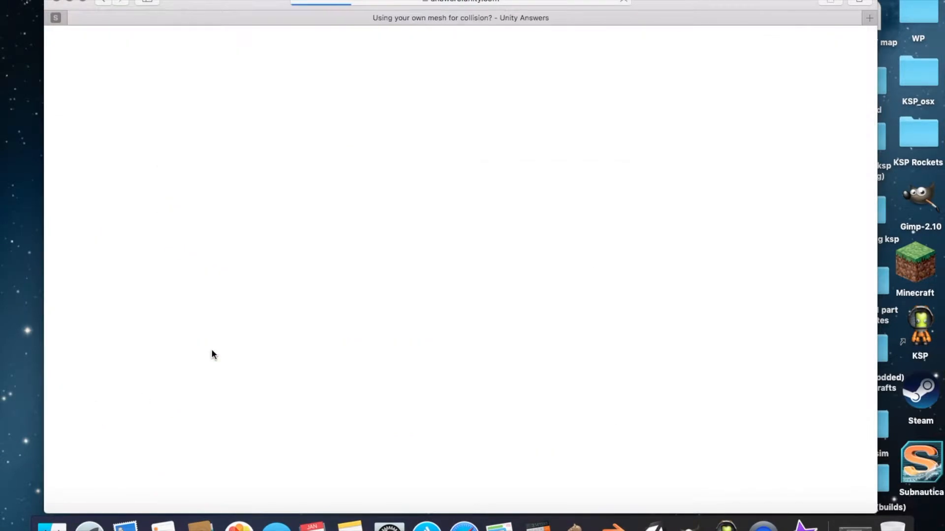
{"action": "scroll", "coordinate": [300, 447], "scroll_direction": "down", "scroll_amount": 1}
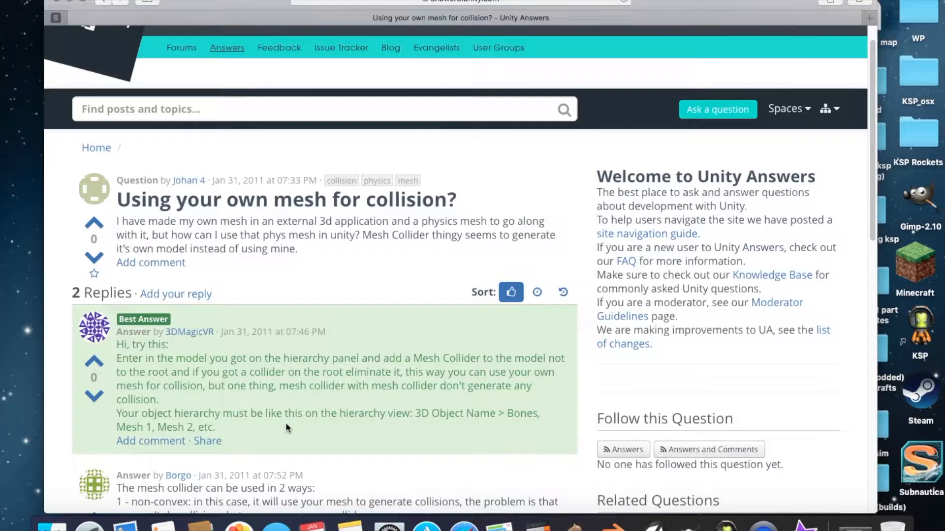
{"action": "scroll", "coordinate": [286, 427], "scroll_direction": "down", "scroll_amount": 4}
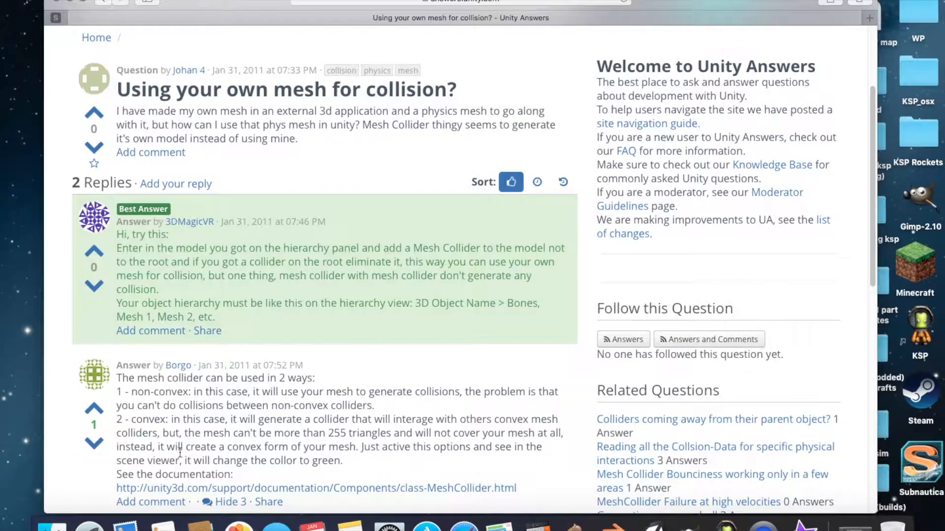
{"action": "scroll", "coordinate": [180, 453], "scroll_direction": "down", "scroll_amount": 1}
{"action": "scroll", "coordinate": [180, 452], "scroll_direction": "down", "scroll_amount": 7}
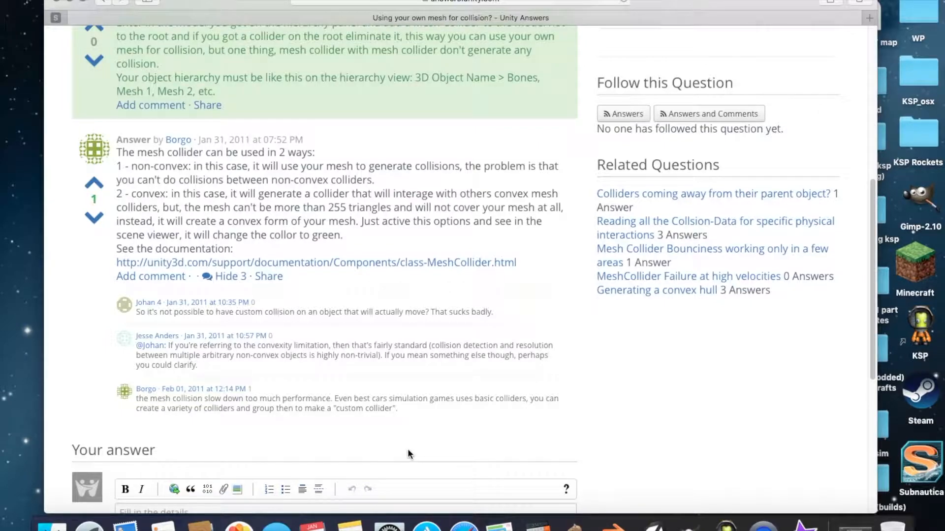
Switch to Unity and set Moon1's scale to 30 on the X, Y and Z axes
{"action": "left_click", "coordinate": [652, 526]}
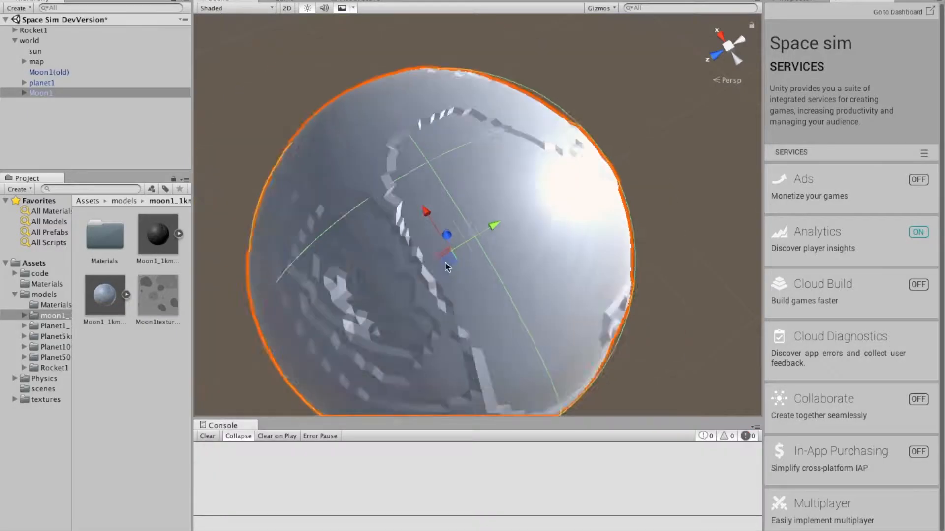
{"action": "scroll", "coordinate": [445, 266], "scroll_direction": "down", "scroll_amount": 8}
{"action": "right_click_drag", "start_coordinate": [446, 267], "coordinate": [590, 305]}
{"action": "left_click", "coordinate": [795, 1]}
{"action": "left_click", "coordinate": [829, 90]}
{"action": "type", "text": "30"}
{"action": "key", "text": "Tab"}
{"action": "type", "text": "30"}
{"action": "key", "text": "Tab"}
{"action": "type", "text": "30"}
Apply the Moon1texture1 image to the Moon1 sphere in the scene
{"action": "scroll", "coordinate": [359, 142], "scroll_direction": "down", "scroll_amount": 5}
{"action": "middle_click_drag", "start_coordinate": [441, 149], "coordinate": [438, 286]}
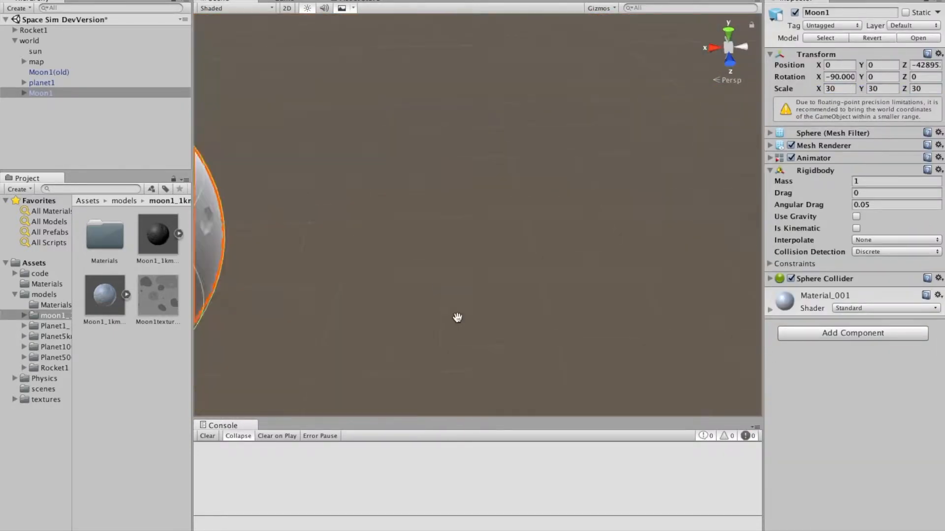
{"action": "right_click_drag", "start_coordinate": [439, 286], "coordinate": [276, 256]}
{"action": "middle_click_drag", "start_coordinate": [394, 296], "coordinate": [457, 340]}
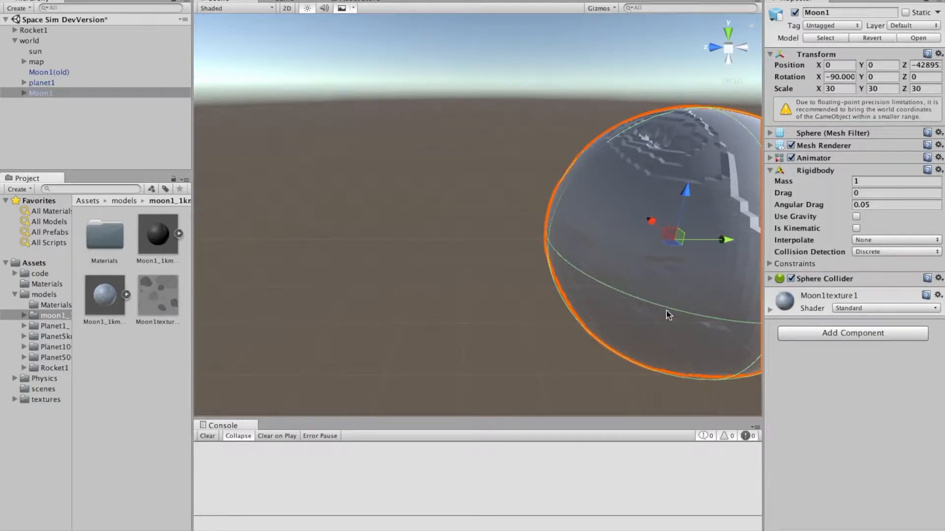
{"action": "right_click_drag", "start_coordinate": [417, 264], "coordinate": [537, 157]}
{"action": "middle_click_drag", "start_coordinate": [536, 158], "coordinate": [523, 118]}
{"action": "right_click_drag", "start_coordinate": [456, 340], "coordinate": [462, 334]}
{"action": "left_click_drag", "start_coordinate": [158, 295], "coordinate": [546, 305]}
{"action": "middle_click_drag", "start_coordinate": [645, 286], "coordinate": [502, 227]}
{"action": "right_click_drag", "start_coordinate": [492, 325], "coordinate": [441, 295]}
{"action": "middle_click_drag", "start_coordinate": [460, 409], "coordinate": [563, 451]}
{"action": "left_click", "coordinate": [24, 94]}
{"action": "left_click", "coordinate": [57, 104]}
{"action": "left_click_drag", "start_coordinate": [105, 295], "coordinate": [580, 283]}
{"action": "middle_click_drag", "start_coordinate": [637, 358], "coordinate": [531, 342]}
{"action": "scroll", "coordinate": [532, 342], "scroll_direction": "up", "scroll_amount": 5}
{"action": "left_click", "coordinate": [14, 41]}
{"action": "right_click", "coordinate": [35, 51]}
{"action": "left_click", "coordinate": [79, 117]}
{"action": "left_click", "coordinate": [497, 163]}
{"action": "right_click", "coordinate": [71, 40]}
{"action": "left_click", "coordinate": [113, 104]}
{"action": "left_click_drag", "start_coordinate": [105, 295], "coordinate": [495, 257]}
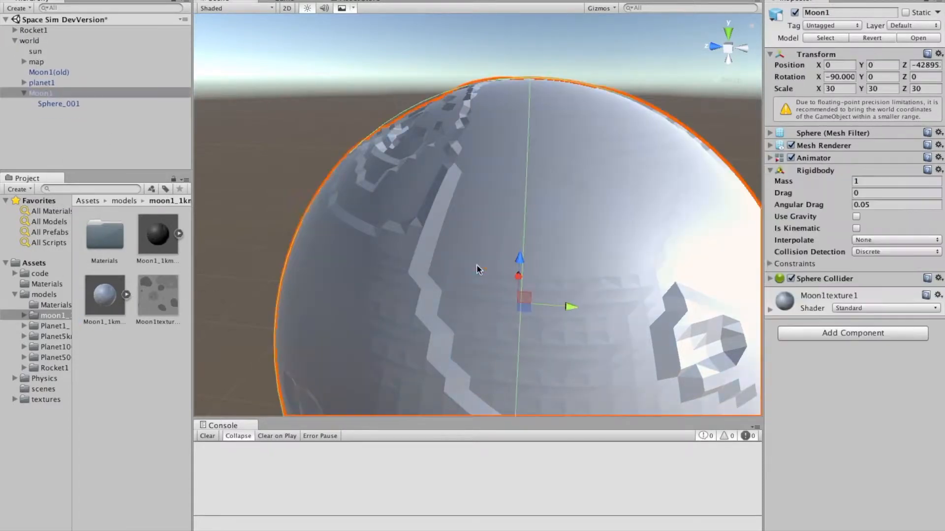
Apply Moon1texture1 to Moon1's child mesh Sphere_001 and collapse Moon1 in the hierarchy
{"action": "left_click", "coordinate": [339, 263]}
{"action": "left_click_drag", "start_coordinate": [158, 295], "coordinate": [548, 227]}
{"action": "left_click_drag", "start_coordinate": [853, 227], "coordinate": [787, 147]}
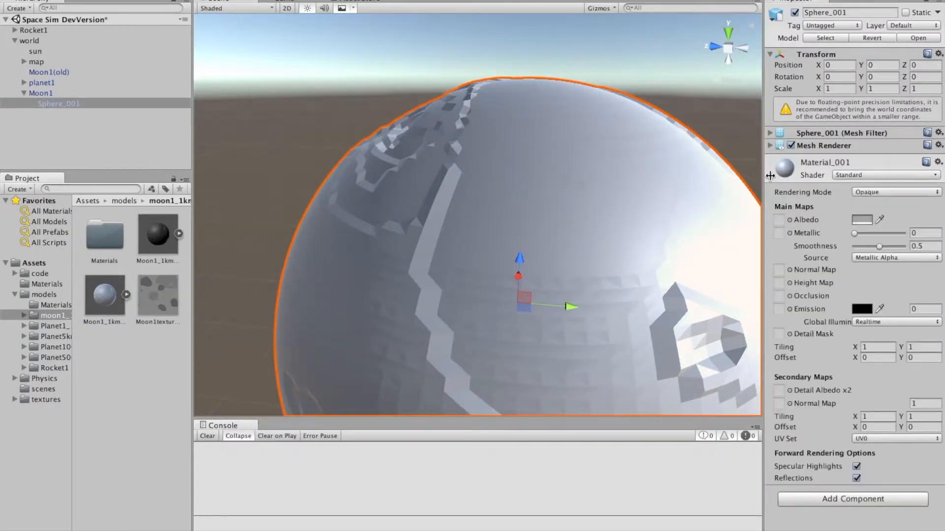
{"action": "left_click", "coordinate": [41, 93]}
{"action": "left_click", "coordinate": [23, 93]}
{"action": "middle_click_drag", "start_coordinate": [386, 173], "coordinate": [404, 178]}
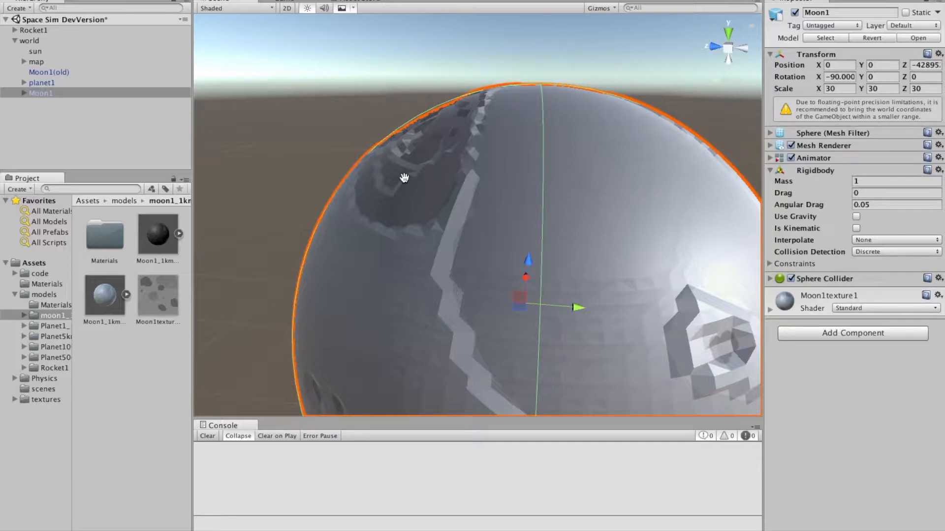
In the gravity script, edit the offset subtracted from moondistance in the moon altitude label, and return to Unity
{"action": "left_click", "coordinate": [26, 276]}
{"action": "double_click", "coordinate": [156, 241]}
{"action": "left_click", "coordinate": [156, 239]}
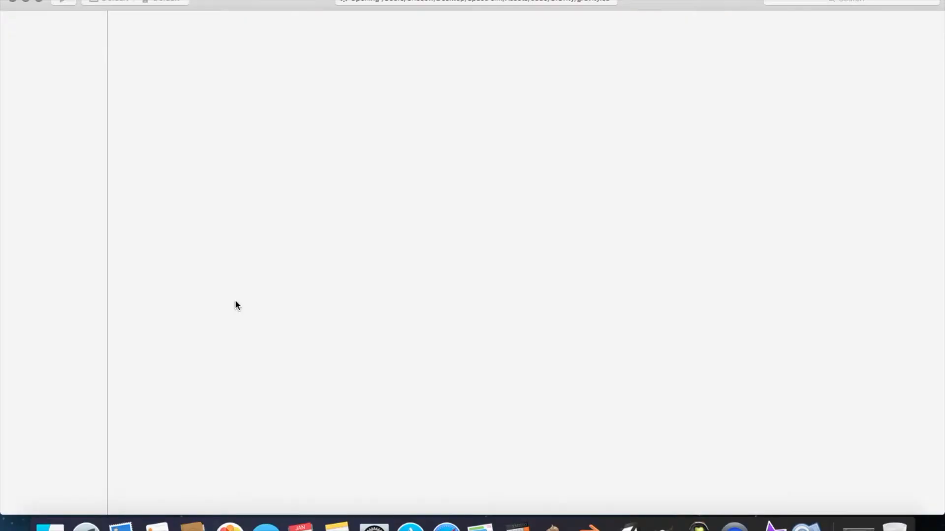
{"action": "scroll", "coordinate": [526, 278], "scroll_direction": "down", "scroll_amount": 8}
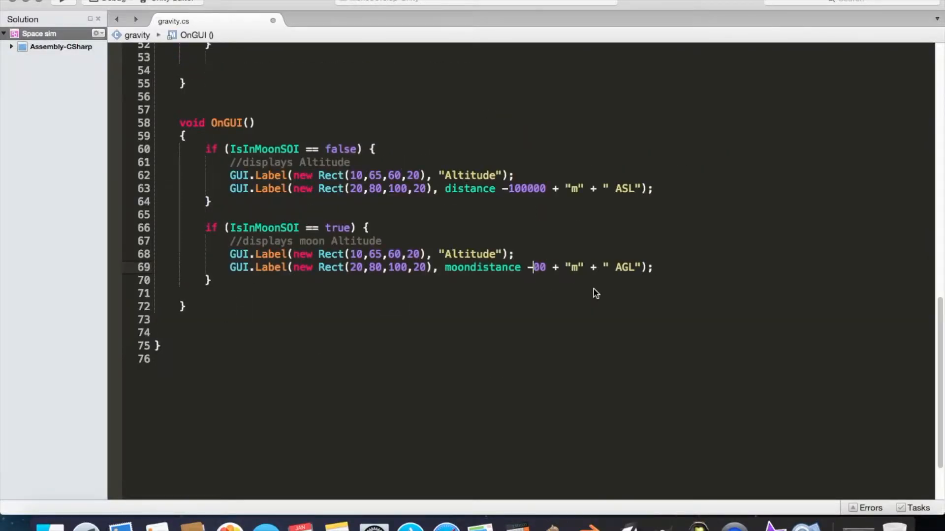
{"action": "left_click", "coordinate": [12, 2]}
{"action": "left_click", "coordinate": [627, 525]}
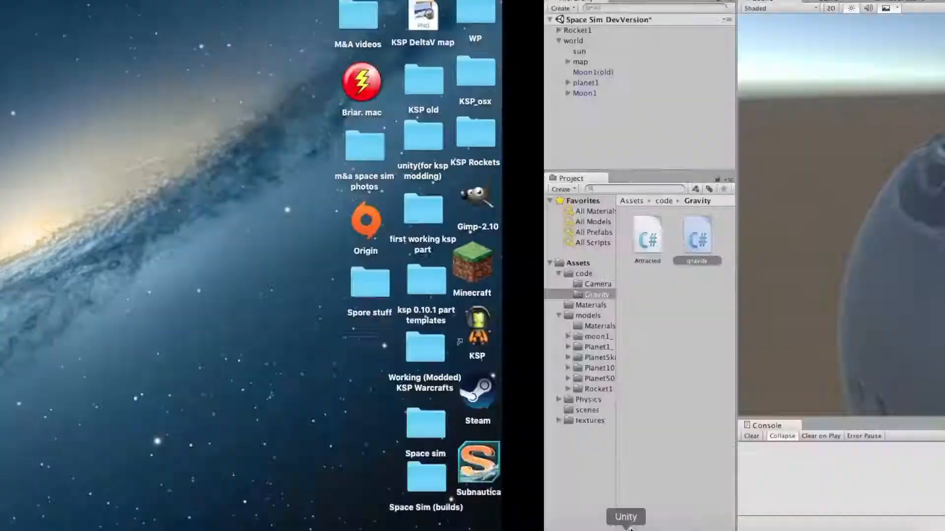
Try to add a Rigidbody component to Moon1
{"action": "left_click", "coordinate": [69, 94]}
{"action": "middle_click_drag", "start_coordinate": [469, 328], "coordinate": [471, 415]}
{"action": "right_click_drag", "start_coordinate": [375, 189], "coordinate": [219, 178]}
{"action": "left_click", "coordinate": [843, 333]}
{"action": "left_click", "coordinate": [808, 190]}
{"action": "left_click", "coordinate": [819, 158]}
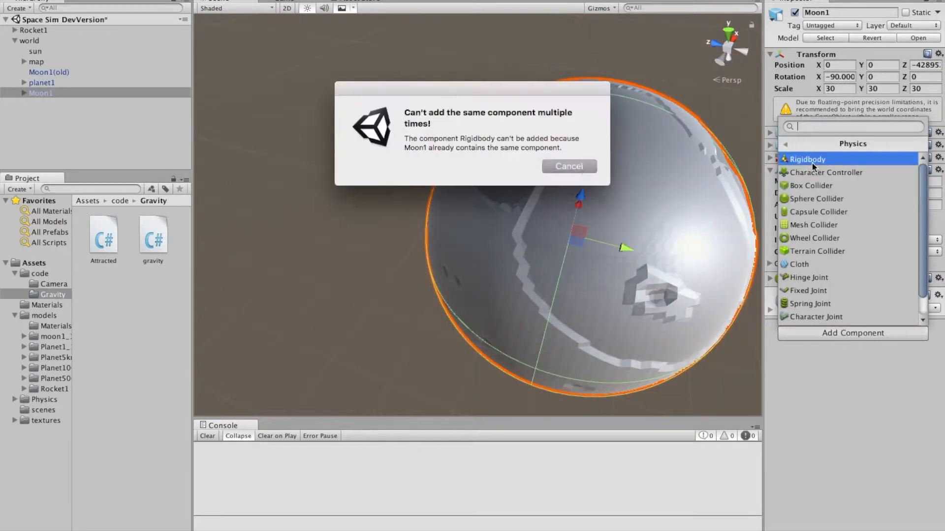
{"action": "left_click", "coordinate": [570, 169]}
Attach the Attracted and moonstart scripts to Moon1
{"action": "left_click_drag", "start_coordinate": [781, 370], "coordinate": [783, 373]}
{"action": "left_click", "coordinate": [40, 274]}
{"action": "left_click_drag", "start_coordinate": [105, 296], "coordinate": [803, 441]}
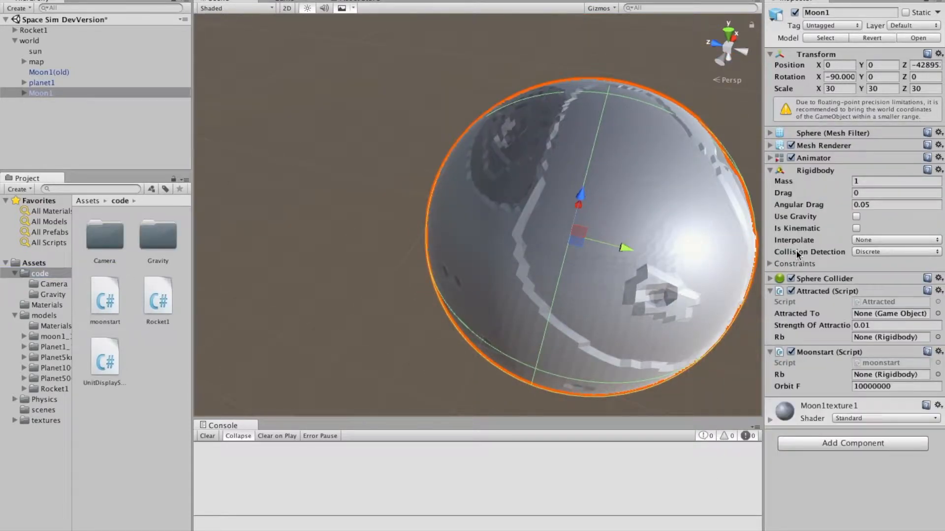
Assign planet1 as Moon1's Attracted To object and Moon1's own Rigidbody as Rb in both scripts
{"action": "left_click_drag", "start_coordinate": [876, 384], "coordinate": [877, 378]}
{"action": "left_click_drag", "start_coordinate": [38, 83], "coordinate": [874, 328]}
{"action": "left_click", "coordinate": [46, 73]}
{"action": "left_click_drag", "start_coordinate": [47, 85], "coordinate": [883, 313]}
{"action": "left_click", "coordinate": [42, 93]}
Run the simulation and examine Moon1's motion in the scene and the rocket in the game view
{"action": "scroll", "coordinate": [464, 79], "scroll_direction": "down", "scroll_amount": 4}
{"action": "left_click", "coordinate": [452, 1]}
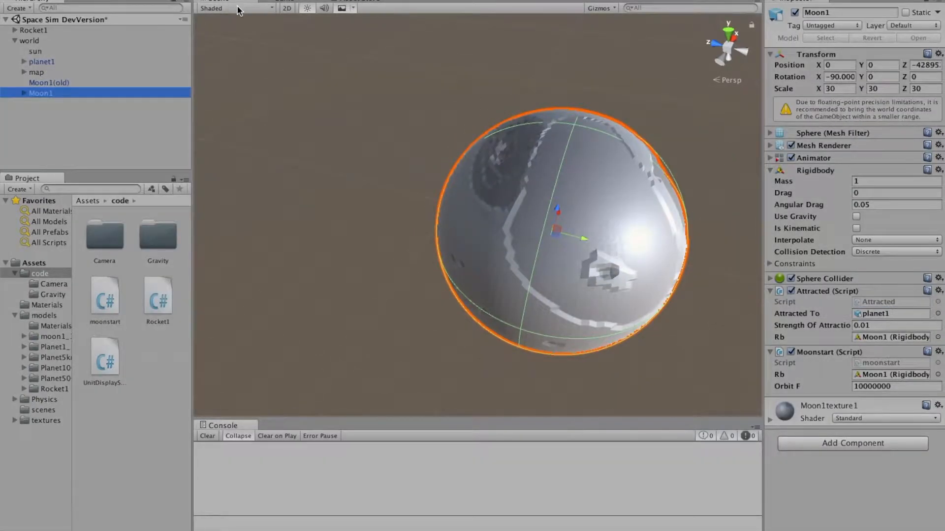
{"action": "left_click", "coordinate": [222, 1]}
{"action": "middle_click_drag", "start_coordinate": [314, 168], "coordinate": [483, 181]}
{"action": "right_click_drag", "start_coordinate": [483, 182], "coordinate": [645, 244]}
{"action": "middle_click_drag", "start_coordinate": [645, 244], "coordinate": [525, 291]}
{"action": "right_click_drag", "start_coordinate": [525, 291], "coordinate": [566, 211]}
{"action": "left_click", "coordinate": [284, 1]}
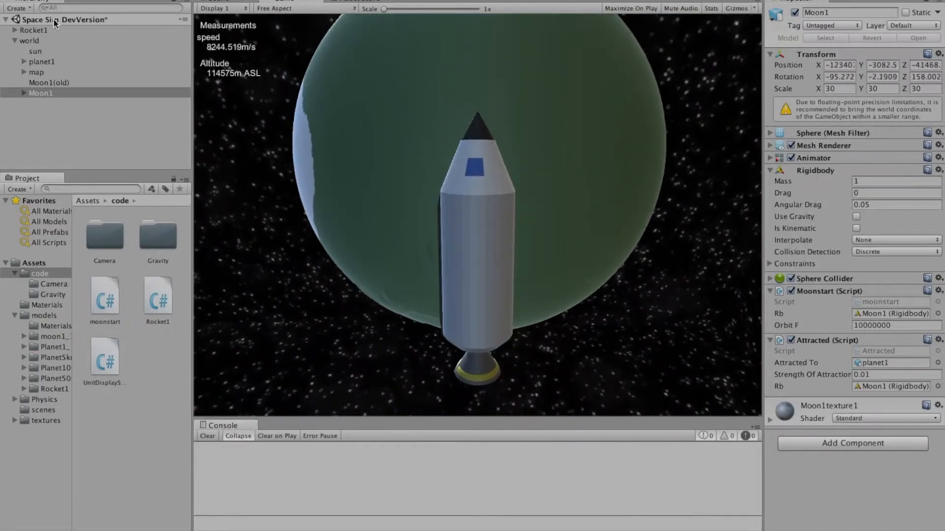
{"action": "left_click", "coordinate": [49, 30]}
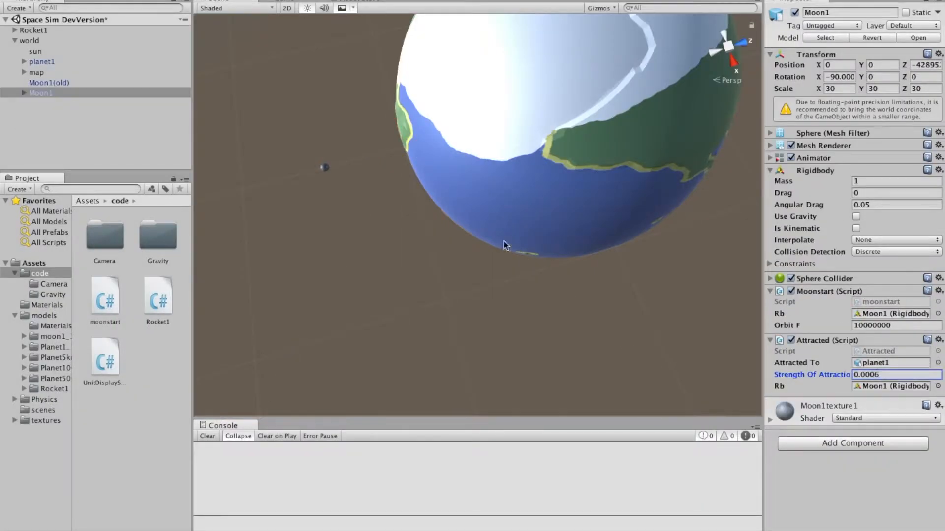
Set Rocket1's Gravity script to Moongrav 6e-05 and Strength Of Attraction 0.0006, test-running the simulation
{"action": "left_click", "coordinate": [34, 30]}
{"action": "left_click", "coordinate": [871, 392]}
{"action": "key", "text": "super+z"}
{"action": "key", "text": "super+shift+z"}
{"action": "left_click", "coordinate": [875, 333]}
{"action": "key", "text": "super+p"}
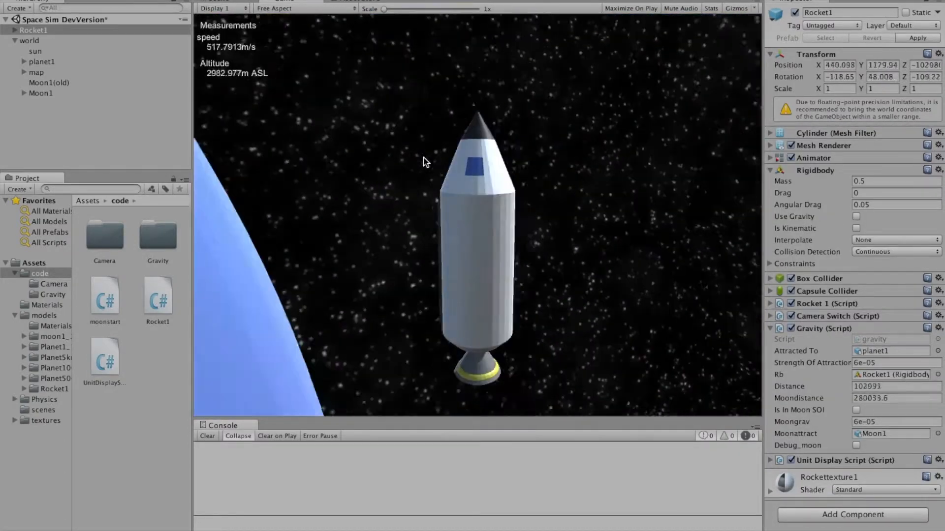
{"action": "key", "text": "super+p"}
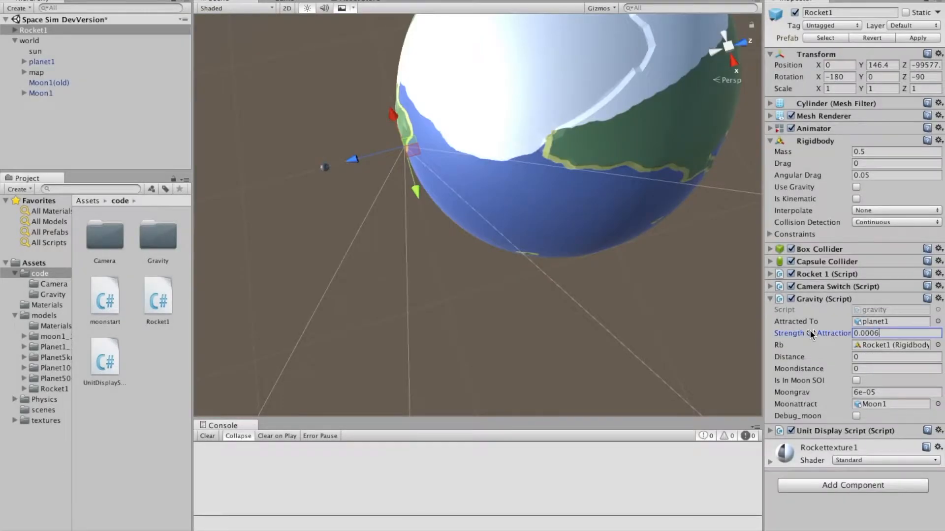
Delete the Moon1(old) object from the world group
{"action": "double_click", "coordinate": [49, 82]}
{"action": "right_click", "coordinate": [49, 82]}
{"action": "left_click", "coordinate": [98, 141]}
Set Moon1's Z position to -1000000 and check its placement relative to the planet
{"action": "left_click_drag", "start_coordinate": [344, 147], "coordinate": [566, 325], "text": "alt"}
{"action": "left_click", "coordinate": [922, 66]}
{"action": "type", "text": "-10"}
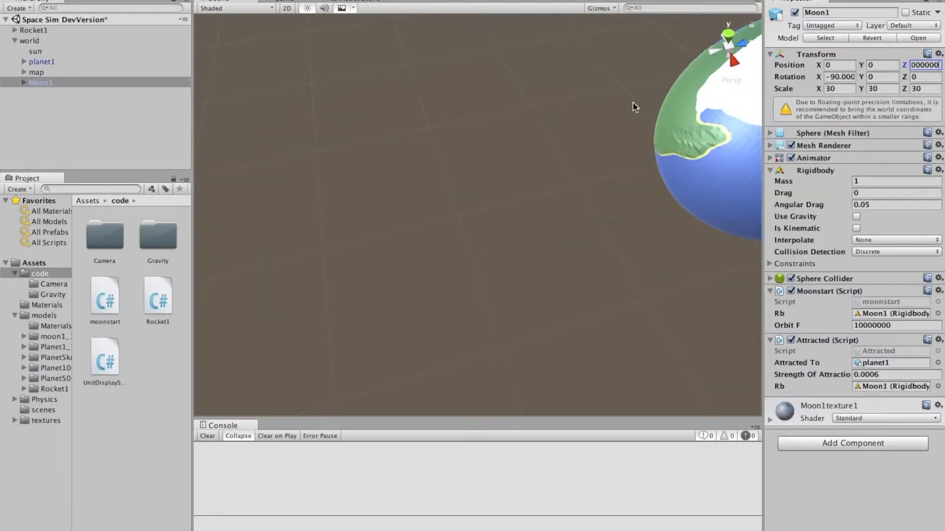
{"action": "left_click", "coordinate": [632, 105]}
{"action": "left_click_drag", "start_coordinate": [622, 175], "coordinate": [428, 31], "text": "alt"}
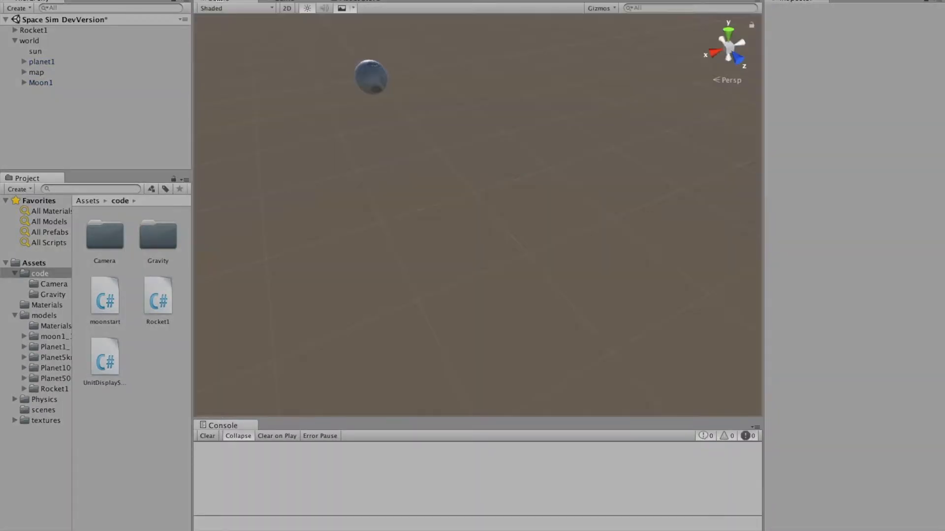
{"action": "left_click_drag", "start_coordinate": [436, 208], "coordinate": [558, 250], "text": "alt"}
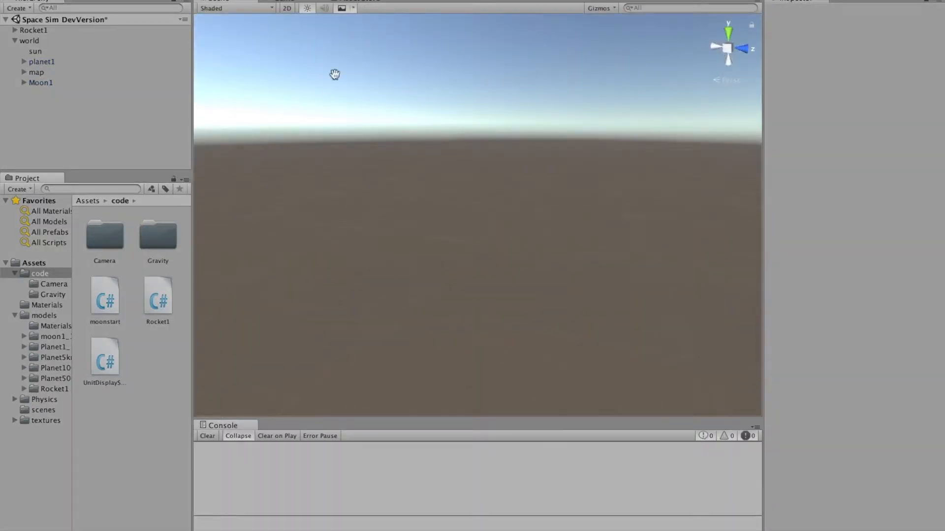
{"action": "left_click_drag", "start_coordinate": [419, 194], "coordinate": [510, 291], "text": "alt"}
Set Moon1's Orbit F to 100000000 and test its orbit in a simulation run
{"action": "left_click", "coordinate": [599, 179]}
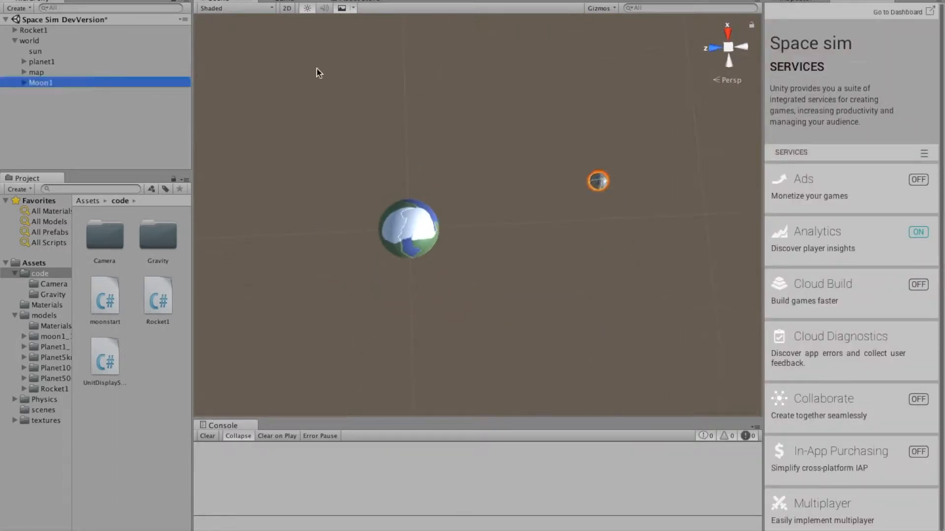
{"action": "left_click", "coordinate": [899, 326]}
{"action": "key", "text": "super+p"}
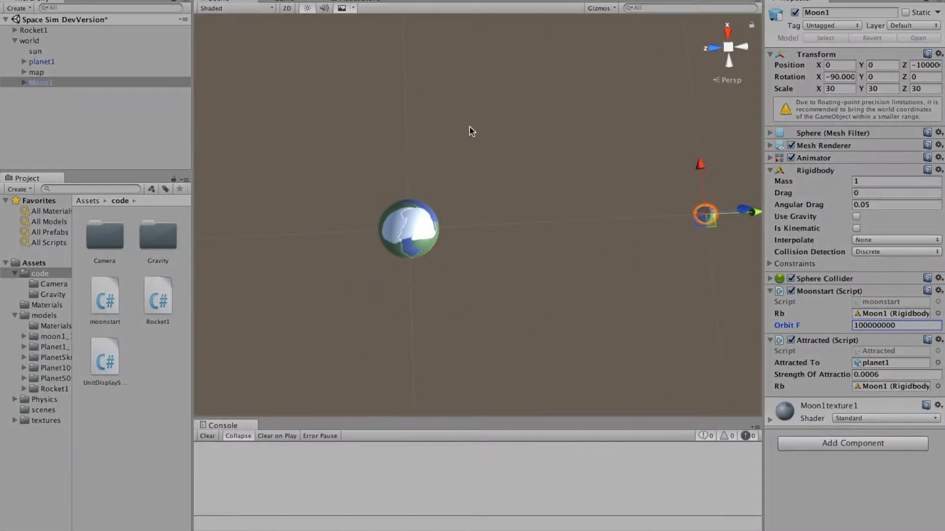
{"action": "key", "text": "super+1"}
{"action": "left_click_drag", "start_coordinate": [589, 188], "coordinate": [549, 100], "text": "alt"}
{"action": "key", "text": "super+p"}
Set Moon1's Orbit F to 50000000 and run the simulation to watch its orbit in the scene
{"action": "left_click", "coordinate": [900, 326]}
{"action": "key", "text": "super+p"}
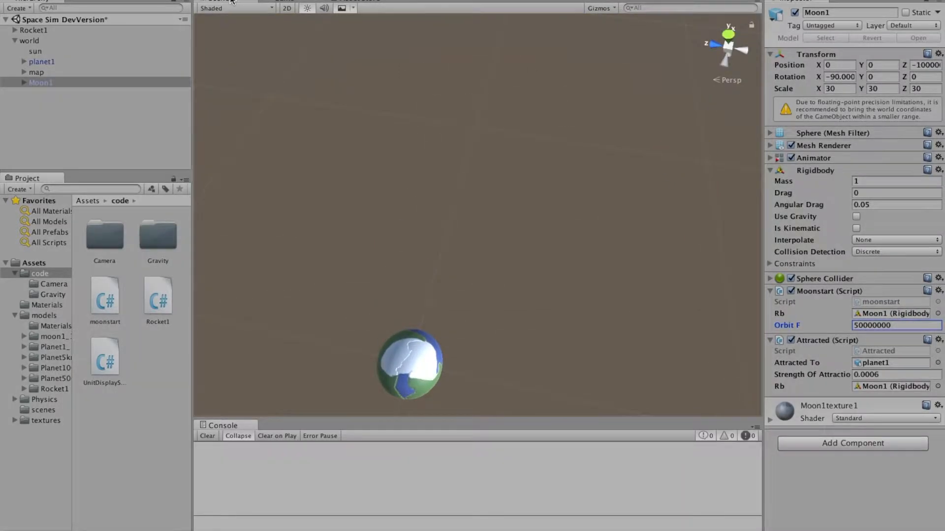
{"action": "key", "text": "super+1"}
{"action": "left_click_drag", "start_coordinate": [598, 182], "coordinate": [560, 240], "text": "alt"}
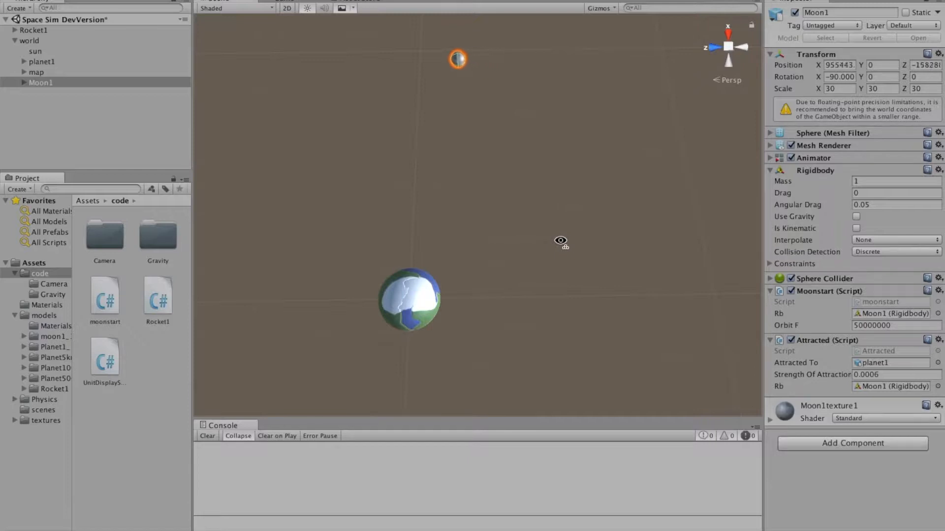
{"action": "left_click_drag", "start_coordinate": [561, 240], "coordinate": [627, 293], "text": "alt"}
In GIMP, close the Moon1texture1 image without saving and create a new transparent 100 × 100 px image
{"action": "key", "text": "ctrl+Up"}
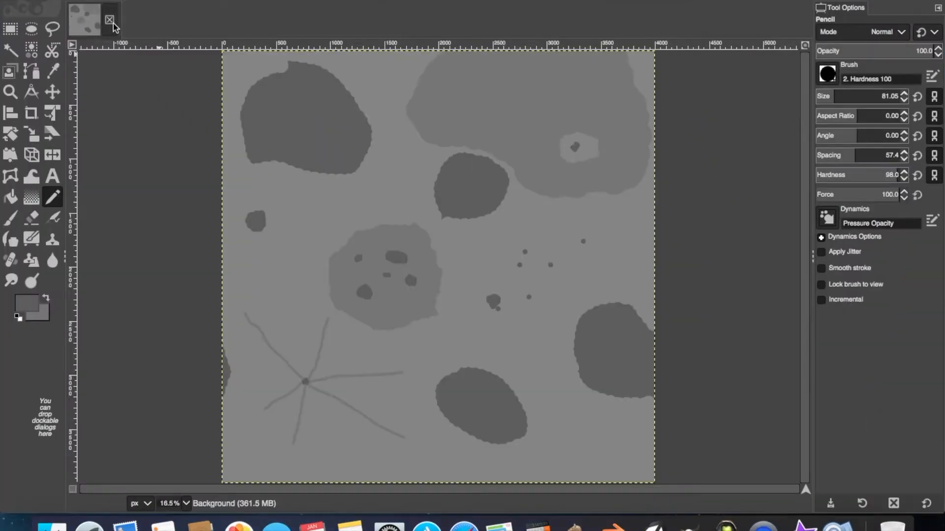
{"action": "left_click", "coordinate": [110, 19]}
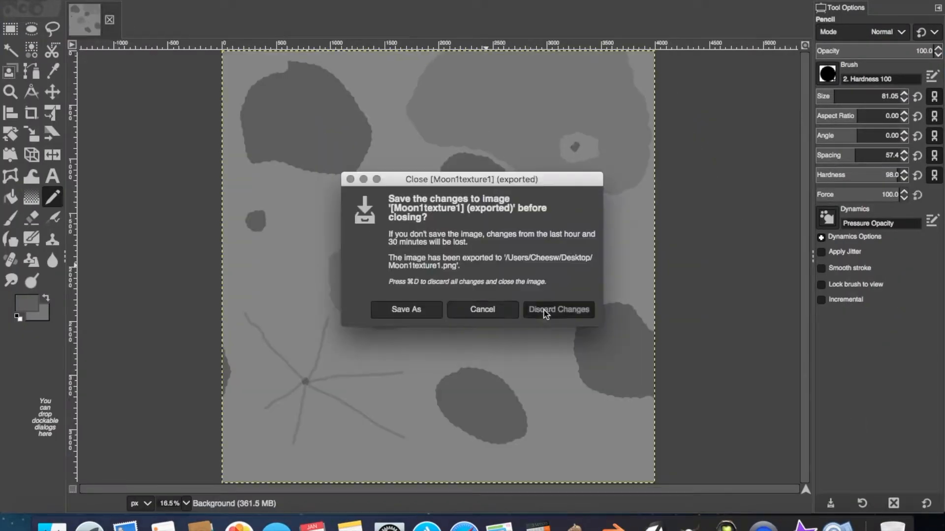
{"action": "left_click", "coordinate": [544, 309]}
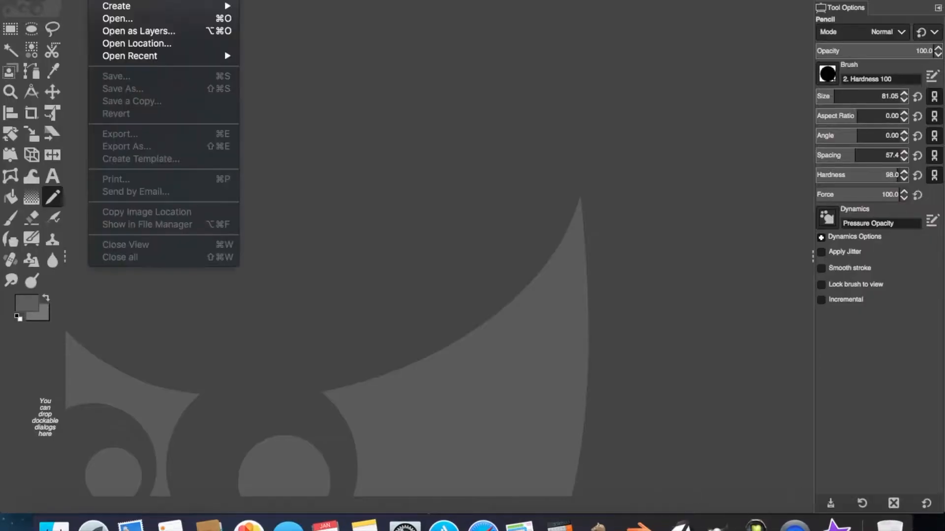
{"action": "key", "text": "super+n"}
{"action": "key", "text": "Return"}
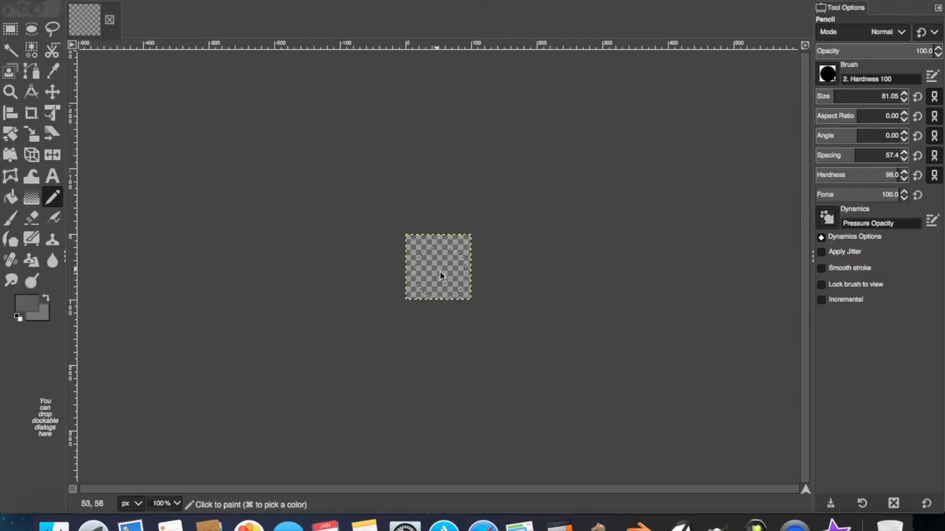
Draw a thin light-blue ring by painting a centred 93.05 px dot and erasing its middle with an 88.05 px eraser
{"action": "scroll", "coordinate": [386, 274], "scroll_direction": "up", "scroll_amount": 3, "text": "ctrl"}
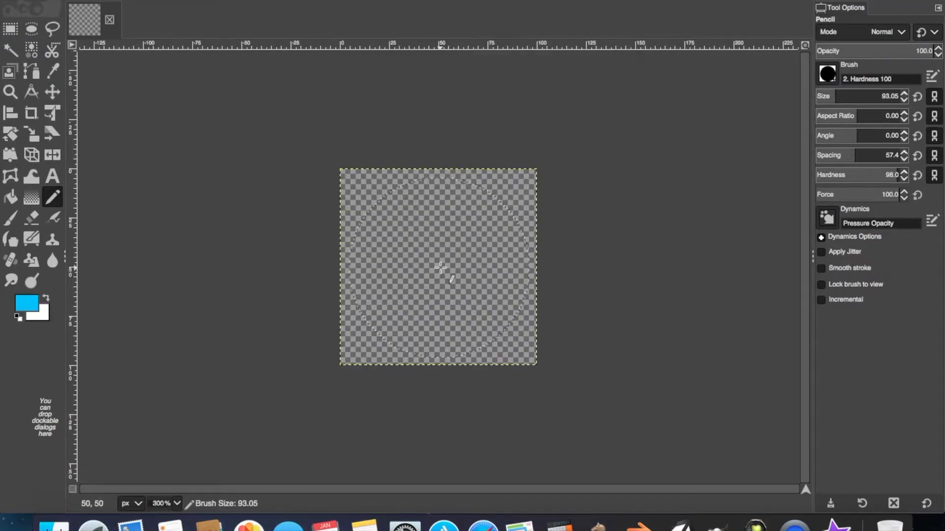
{"action": "left_click", "coordinate": [440, 268]}
{"action": "key", "text": "shift+e"}
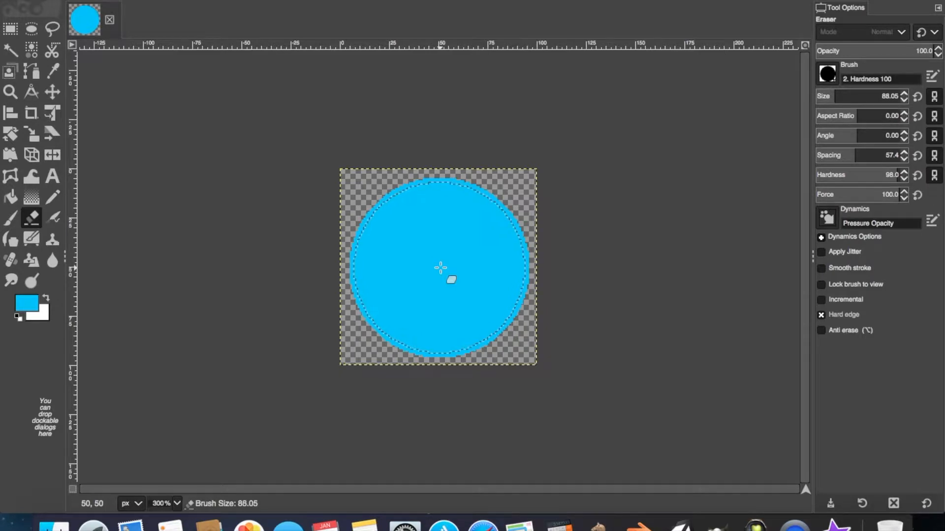
{"action": "left_click", "coordinate": [440, 268]}
Export the ring image as moonorbitsprite into the Space sim project's Assets/textures folder
{"action": "left_click", "coordinate": [106, 1]}
{"action": "left_click", "coordinate": [128, 144]}
{"action": "type", "text": "moonorbitsprite"}
{"action": "double_click", "coordinate": [147, 230]}
{"action": "double_click", "coordinate": [146, 87]}
{"action": "double_click", "coordinate": [147, 152]}
{"action": "left_click", "coordinate": [906, 490]}
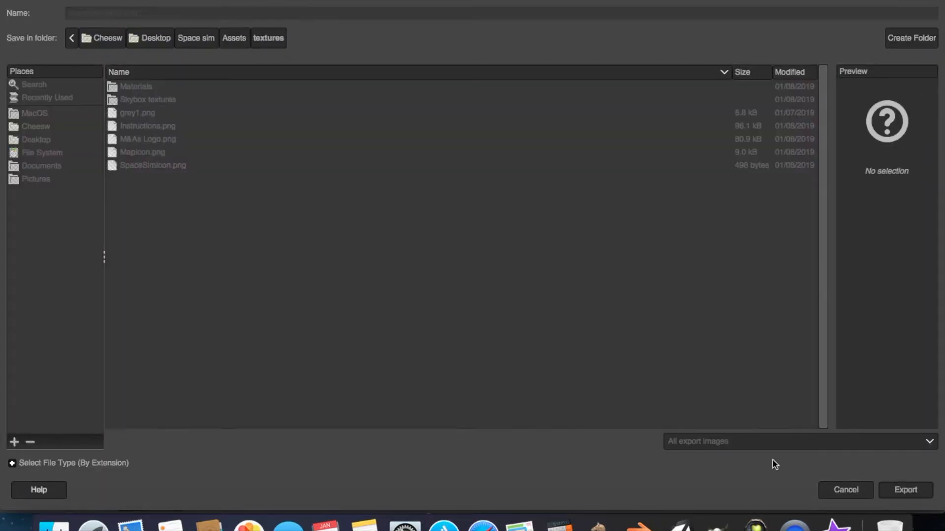
{"action": "left_click", "coordinate": [532, 367]}
Minimize the GIMP window and return to Unity
{"action": "left_click", "coordinate": [681, 522]}
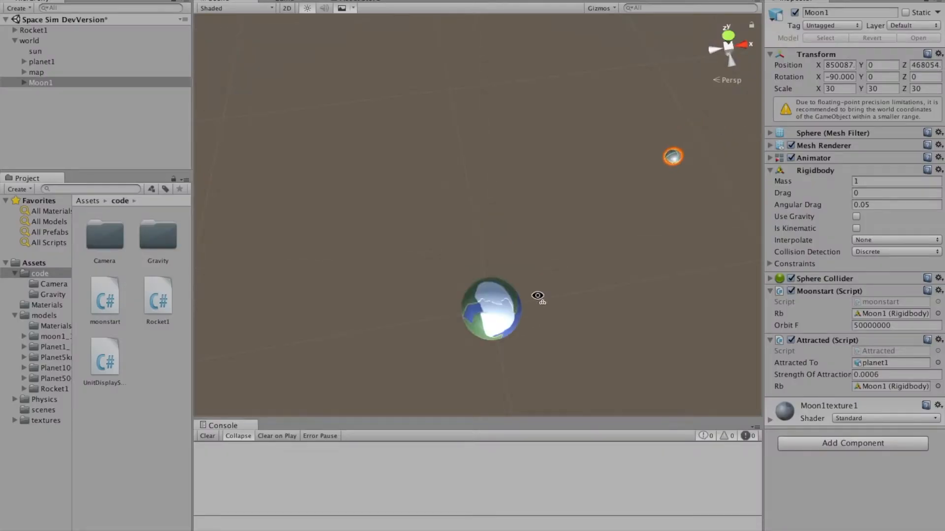
{"action": "right_click_drag", "start_coordinate": [537, 296], "coordinate": [568, 291]}
{"action": "key", "text": "ctrl+Up"}
{"action": "key", "text": "ctrl+Left"}
{"action": "left_click", "coordinate": [565, 293]}
{"action": "key", "text": "super+m"}
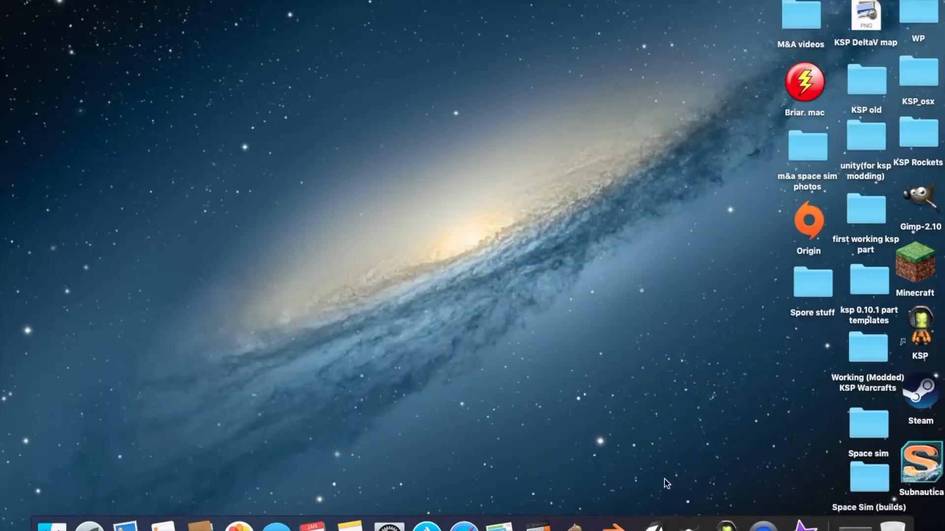
{"action": "left_click", "coordinate": [655, 516]}
Create a Moon1 folder in the models assets and move the moon1_1km folder into it
{"action": "left_click", "coordinate": [44, 294]}
{"action": "right_click", "coordinate": [131, 320]}
{"action": "mouse_move", "coordinate": [197, 326]}
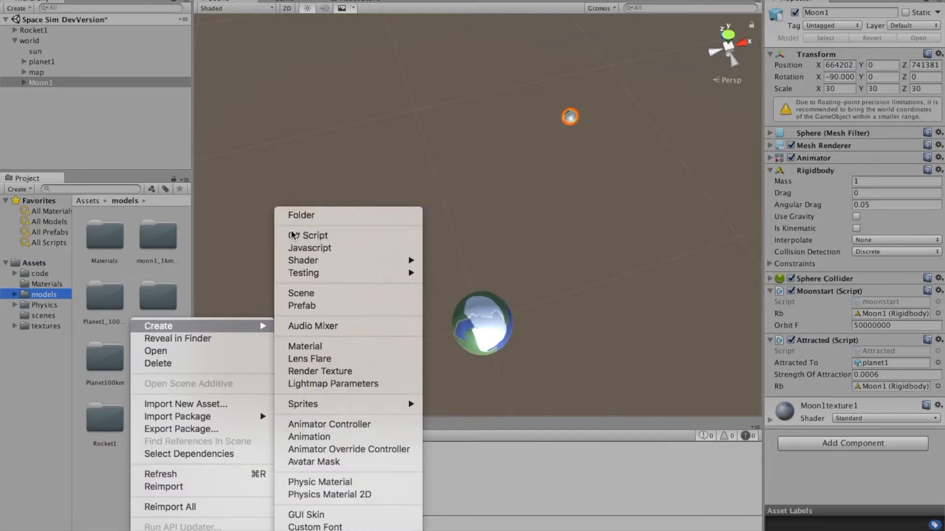
{"action": "left_click", "coordinate": [302, 215]}
{"action": "type", "text": "M"}
{"action": "key", "text": "Return"}
{"action": "left_click_drag", "start_coordinate": [105, 298], "coordinate": [158, 238]}
Create a Planet1 folder in models and move the Planet5km, Planet100km and Planet500m folders into it
{"action": "right_click", "coordinate": [132, 473]}
{"action": "mouse_move", "coordinate": [197, 326]}
{"action": "left_click", "coordinate": [301, 215]}
{"action": "left_click_drag", "start_coordinate": [158, 297], "coordinate": [109, 305]}
{"action": "left_click_drag", "start_coordinate": [98, 363], "coordinate": [102, 301]}
{"action": "left_click_drag", "start_coordinate": [104, 362], "coordinate": [109, 301]}
{"action": "left_click", "coordinate": [155, 363]}
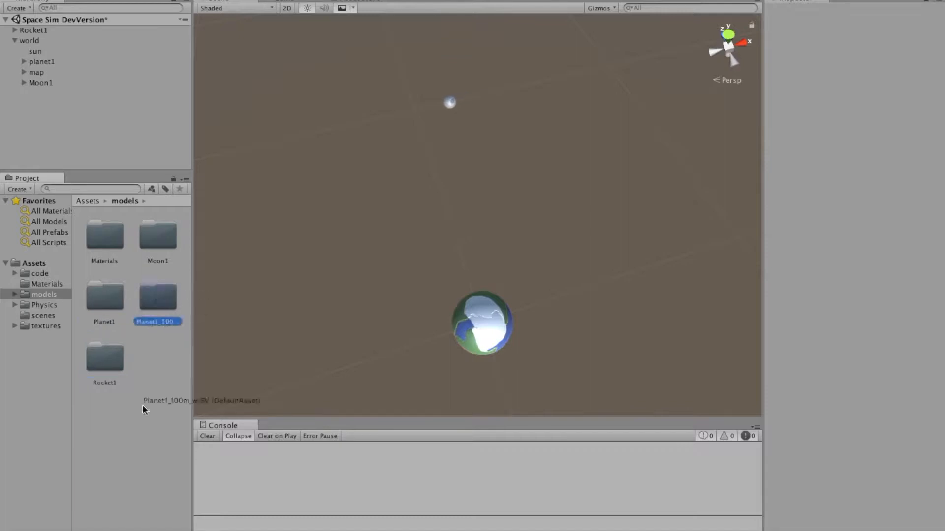
Look through the Planet1 and Planet1_100m_w:SV folders in the models assets
{"action": "left_click_drag", "start_coordinate": [34, 267], "coordinate": [35, 268]}
{"action": "left_click", "coordinate": [157, 301]}
{"action": "double_click", "coordinate": [115, 303]}
{"action": "left_click_drag", "start_coordinate": [51, 337], "coordinate": [51, 328]}
{"action": "left_click", "coordinate": [31, 336]}
{"action": "left_click", "coordinate": [50, 326]}
{"action": "left_click", "coordinate": [159, 241]}
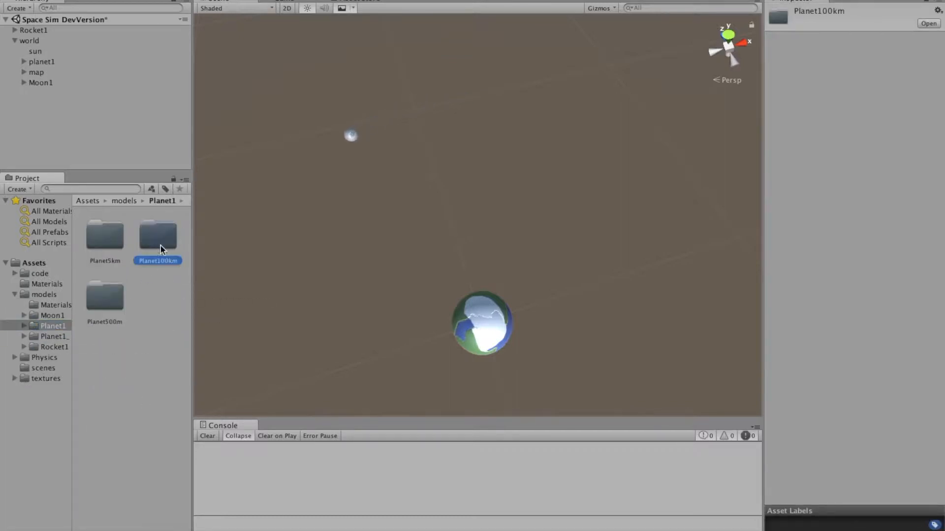
{"action": "left_click", "coordinate": [48, 336]}
{"action": "left_click", "coordinate": [28, 303]}
{"action": "left_click_drag", "start_coordinate": [166, 272], "coordinate": [153, 240]}
{"action": "left_click", "coordinate": [33, 295]}
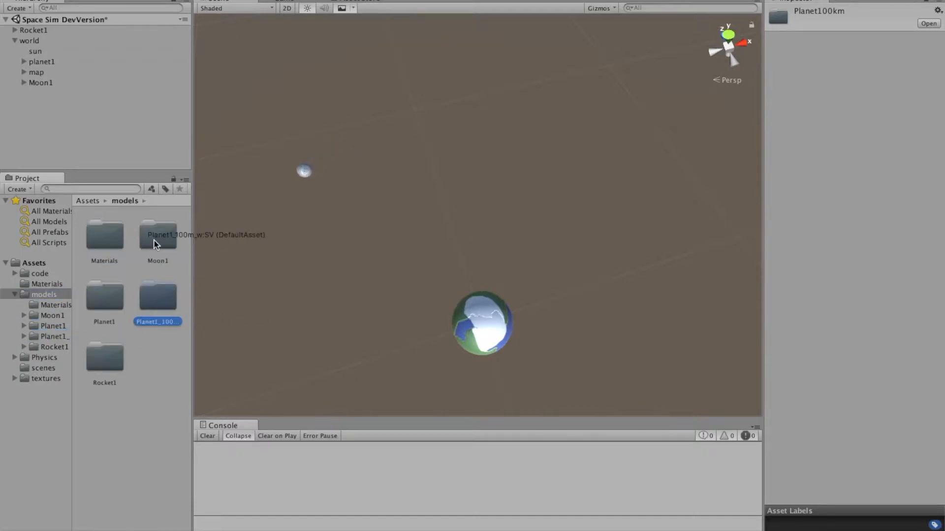
{"action": "left_click", "coordinate": [150, 358]}
{"action": "left_click_drag", "start_coordinate": [383, 333], "coordinate": [224, 319], "text": "alt"}
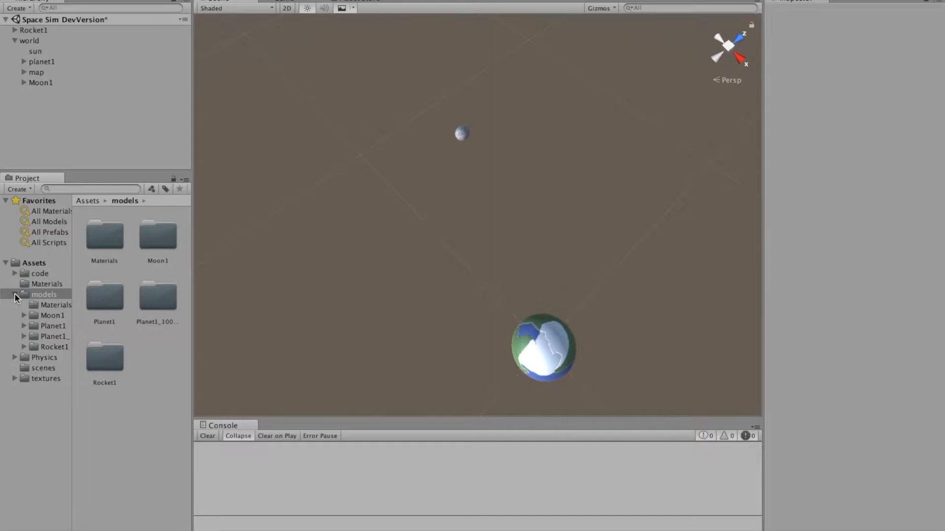
Create a folder named sprites inside the textures assets folder
{"action": "left_click", "coordinate": [16, 298]}
{"action": "left_click", "coordinate": [37, 275]}
{"action": "left_click", "coordinate": [37, 294]}
{"action": "left_click", "coordinate": [36, 285]}
{"action": "left_click", "coordinate": [38, 306]}
{"action": "left_click", "coordinate": [41, 316]}
{"action": "left_click", "coordinate": [45, 326]}
{"action": "right_click", "coordinate": [120, 318]}
{"action": "mouse_move", "coordinate": [147, 325]}
{"action": "left_click", "coordinate": [290, 215]}
{"action": "type", "text": "sprites"}
{"action": "left_click", "coordinate": [159, 488]}
{"action": "left_click_drag", "start_coordinate": [104, 418], "coordinate": [104, 480]}
{"action": "left_click_drag", "start_coordinate": [176, 385], "coordinate": [158, 418]}
{"action": "left_click_drag", "start_coordinate": [105, 295], "coordinate": [105, 418]}
{"action": "left_click_drag", "start_coordinate": [145, 249], "coordinate": [157, 357]}
Change the moonorbitsprite import settings to the Sprite texture type with Single sprite mode and apply them
{"action": "left_click", "coordinate": [96, 301]}
{"action": "key", "text": "ctrl+Up"}
{"action": "left_click", "coordinate": [435, 29]}
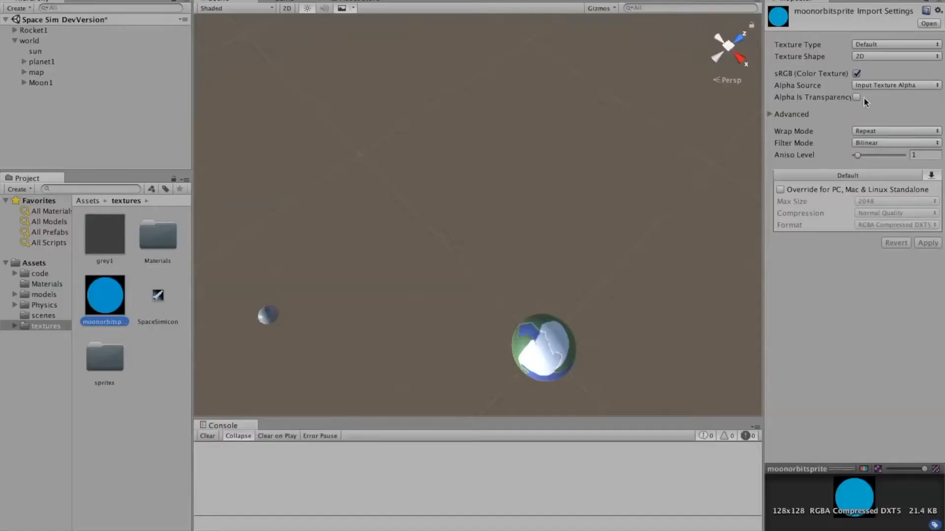
{"action": "left_click", "coordinate": [886, 44]}
{"action": "left_click", "coordinate": [869, 77]}
{"action": "left_click", "coordinate": [876, 107]}
{"action": "left_click", "coordinate": [866, 106]}
{"action": "left_click", "coordinate": [886, 73]}
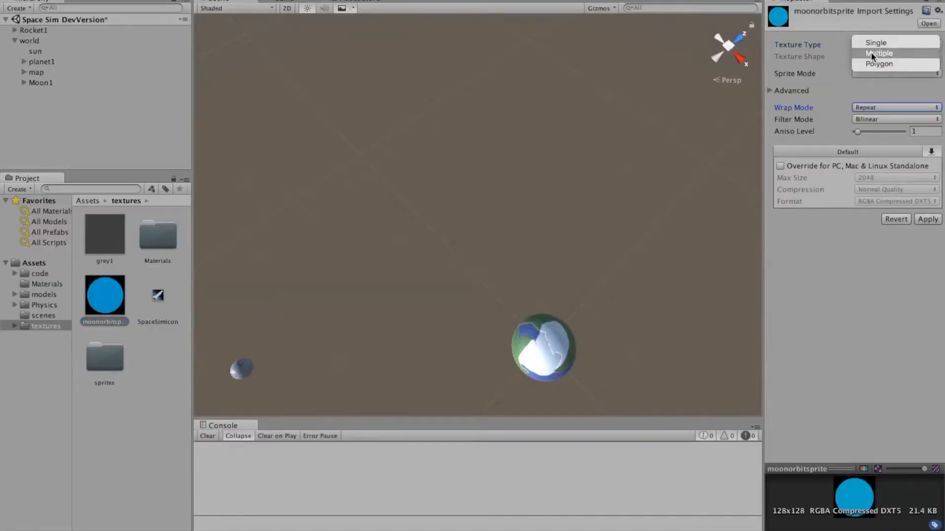
{"action": "left_click", "coordinate": [871, 43]}
{"action": "left_click", "coordinate": [780, 240]}
{"action": "left_click", "coordinate": [880, 251]}
{"action": "left_click", "coordinate": [874, 209]}
Add a new sprite object to the running scene and assign moonorbitsprite as its image
{"action": "left_click", "coordinate": [105, 357]}
{"action": "left_click", "coordinate": [571, 162]}
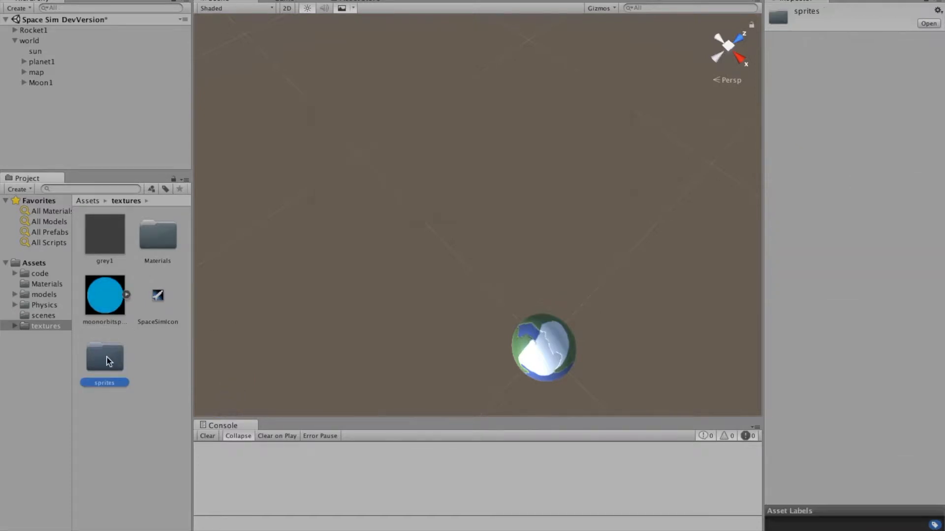
{"action": "left_click", "coordinate": [116, 298]}
{"action": "right_click", "coordinate": [59, 117]}
{"action": "mouse_move", "coordinate": [121, 281]}
{"action": "mouse_move", "coordinate": [121, 247]}
{"action": "left_click", "coordinate": [178, 247]}
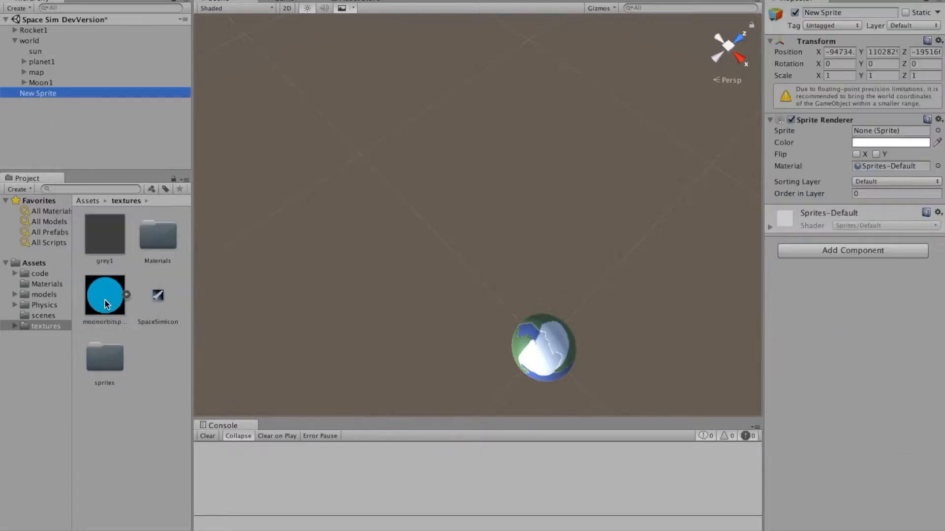
{"action": "left_click_drag", "start_coordinate": [106, 299], "coordinate": [866, 132]}
{"action": "left_click", "coordinate": [52, 93]}
Place the new sprite at position 0, 0, 0 and set its scale to 1000 on all axes
{"action": "left_click", "coordinate": [839, 52]}
{"action": "type", "text": "0"}
{"action": "key", "text": "Tab"}
{"action": "type", "text": "0"}
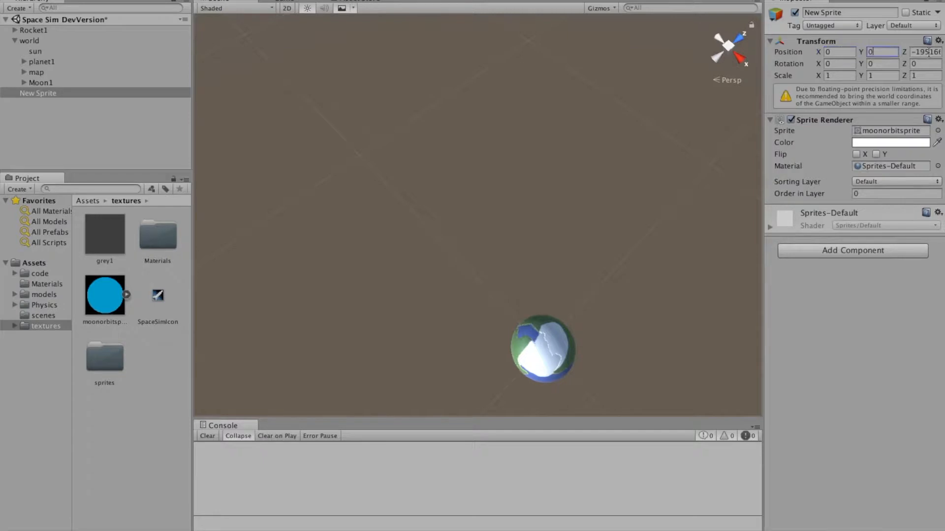
{"action": "key", "text": "Tab"}
{"action": "type", "text": "0"}
{"action": "left_click", "coordinate": [838, 76]}
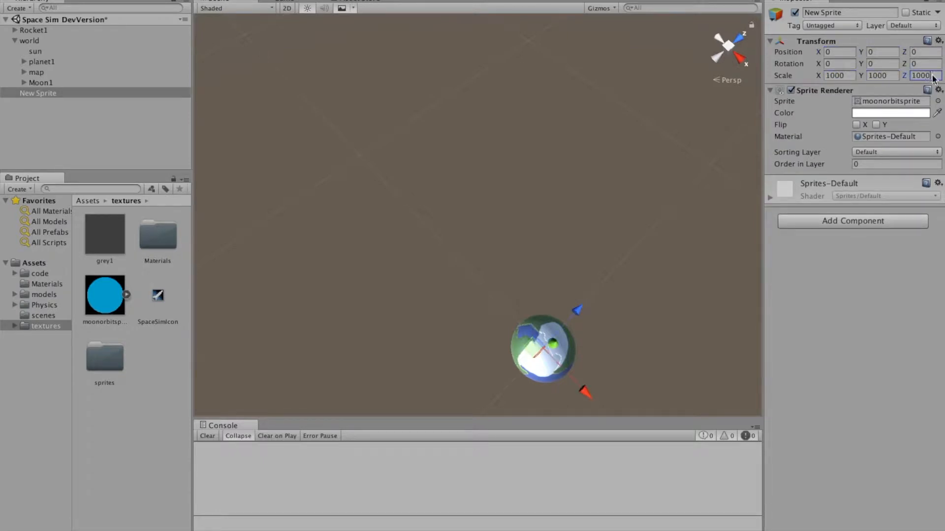
Exit Play mode and return to editing the scene
{"action": "middle_click_drag", "start_coordinate": [580, 188], "coordinate": [506, 120]}
{"action": "left_click", "coordinate": [881, 113]}
{"action": "left_click", "coordinate": [126, 88]}
{"action": "left_click", "coordinate": [109, 45]}
{"action": "left_click", "coordinate": [801, 308]}
{"action": "left_click", "coordinate": [565, 226]}
{"action": "middle_click_drag", "start_coordinate": [566, 226], "coordinate": [600, 302]}
{"action": "left_click_drag", "start_coordinate": [601, 303], "coordinate": [743, 156], "text": "alt"}
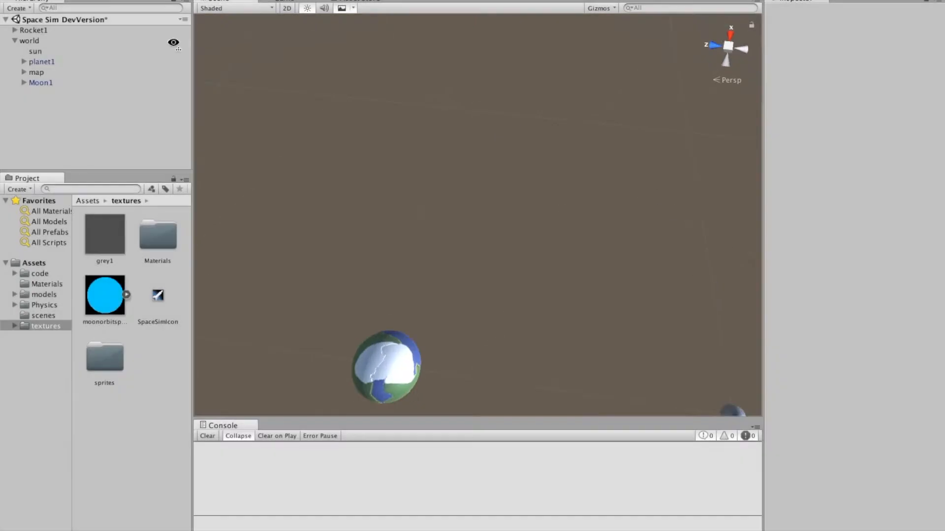
Create a new sprite object in the scene, assign moonorbitsprite to it and set its position to 0, 0, 0
{"action": "right_click", "coordinate": [75, 99]}
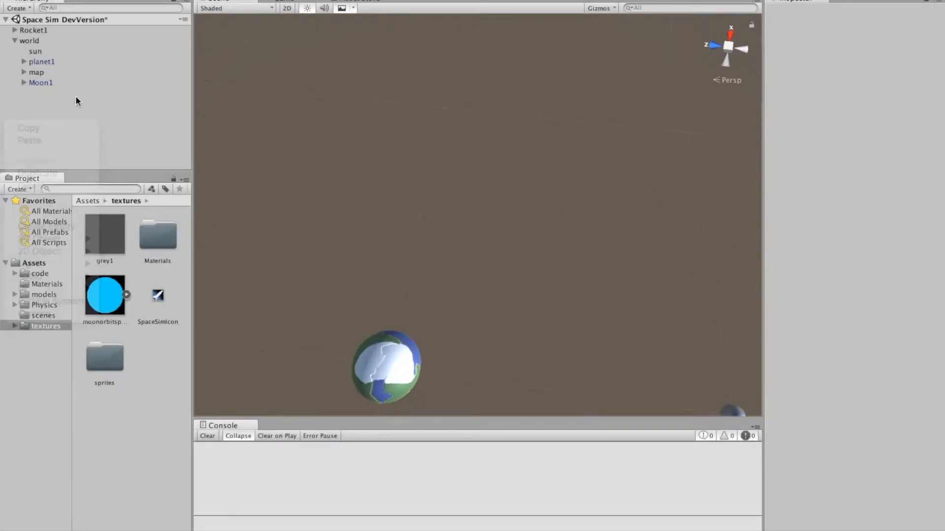
{"action": "left_click", "coordinate": [116, 252]}
{"action": "left_click_drag", "start_coordinate": [108, 300], "coordinate": [886, 131]}
{"action": "left_click", "coordinate": [839, 52]}
{"action": "type", "text": "0"}
{"action": "key", "text": "Tab"}
{"action": "type", "text": "0"}
{"action": "key", "text": "Tab"}
{"action": "type", "text": "0"}
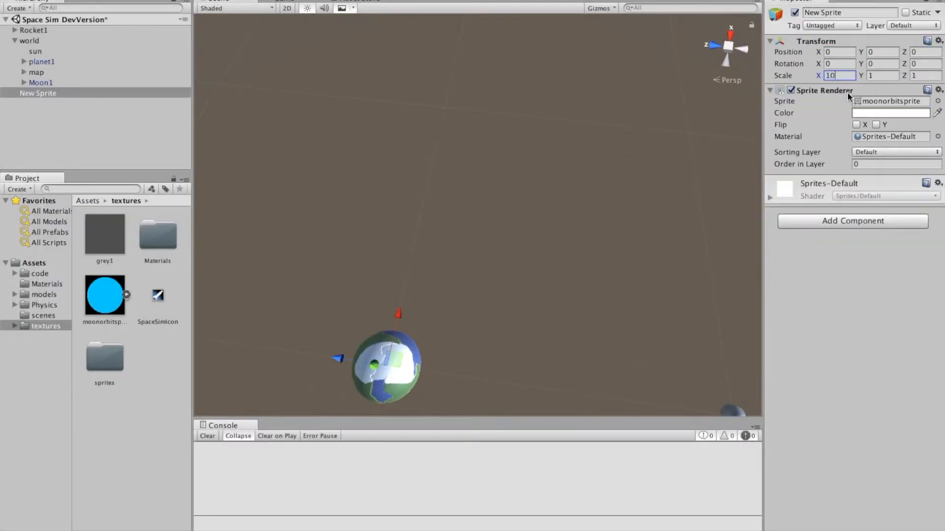
Set the new sprite's scale to 1000 on all axes and its X rotation to 90
{"action": "type", "text": "1000"}
{"action": "double_click", "coordinate": [44, 94]}
{"action": "middle_click_drag", "start_coordinate": [384, 191], "coordinate": [255, 167]}
{"action": "left_click", "coordinate": [833, 64]}
{"action": "type", "text": "90"}
{"action": "scroll", "coordinate": [442, 295], "scroll_direction": "down", "scroll_amount": 15}
{"action": "left_click_drag", "start_coordinate": [441, 295], "coordinate": [441, 396], "text": "alt"}
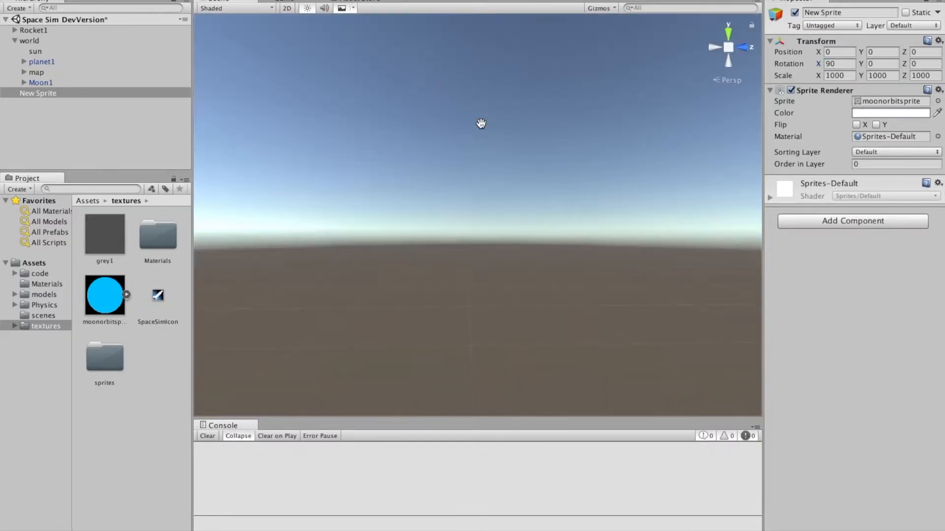
{"action": "left_click_drag", "start_coordinate": [459, 107], "coordinate": [315, 283], "text": "alt"}
Set the new sprite's X and Y scale to 1000000 and its Z scale to 0
{"action": "left_click", "coordinate": [850, 74]}
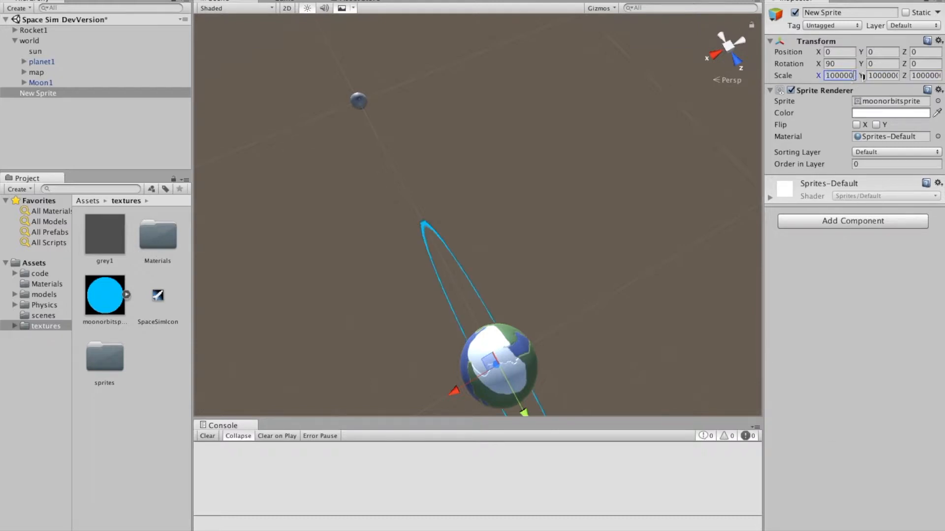
{"action": "left_click", "coordinate": [920, 76]}
{"action": "type", "text": "0"}
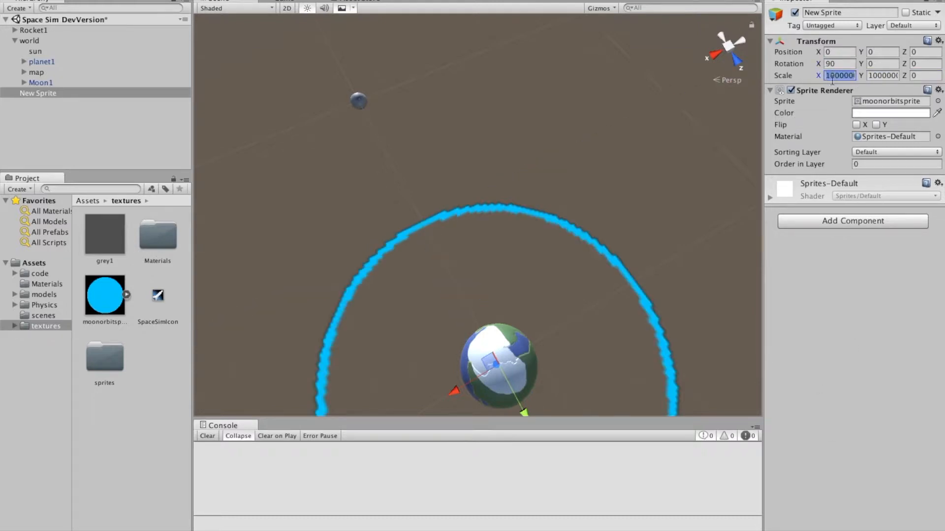
Increase the orbit sprite's X scale to 2200000
{"action": "key", "text": "BackSpace"}
{"action": "type", "text": "2"}
{"action": "key", "text": "Right"}
{"action": "key", "text": "BackSpace"}
{"action": "type", "text": "5"}
{"action": "key", "text": "BackSpace"}
{"action": "type", "text": "2"}
{"action": "left_click_drag", "start_coordinate": [745, 109], "coordinate": [850, 90], "text": "alt"}
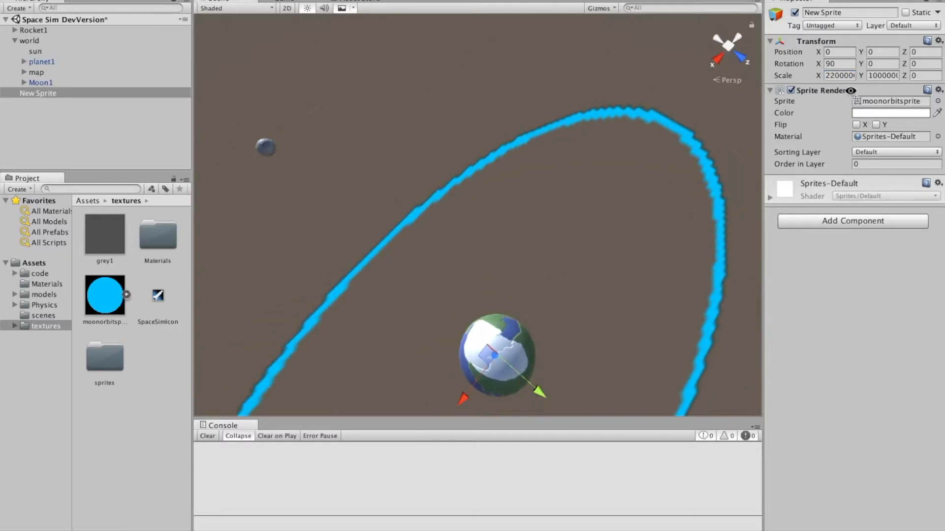
Set the orbit sprite's Y scale to 2200000 and assign the sprite to the map layer
{"action": "left_click", "coordinate": [871, 76]}
{"action": "key", "text": "BackSpace"}
{"action": "type", "text": "2"}
{"action": "key", "text": "Right"}
{"action": "key", "text": "BackSpace"}
{"action": "type", "text": "2"}
{"action": "left_click_drag", "start_coordinate": [708, 256], "coordinate": [1, 319], "text": "alt"}
{"action": "left_click", "coordinate": [913, 25]}
{"action": "left_click", "coordinate": [880, 80]}
Set the far clipping plane of the map veiw camera to 10000000
{"action": "left_click", "coordinate": [41, 82]}
{"action": "left_click", "coordinate": [41, 72]}
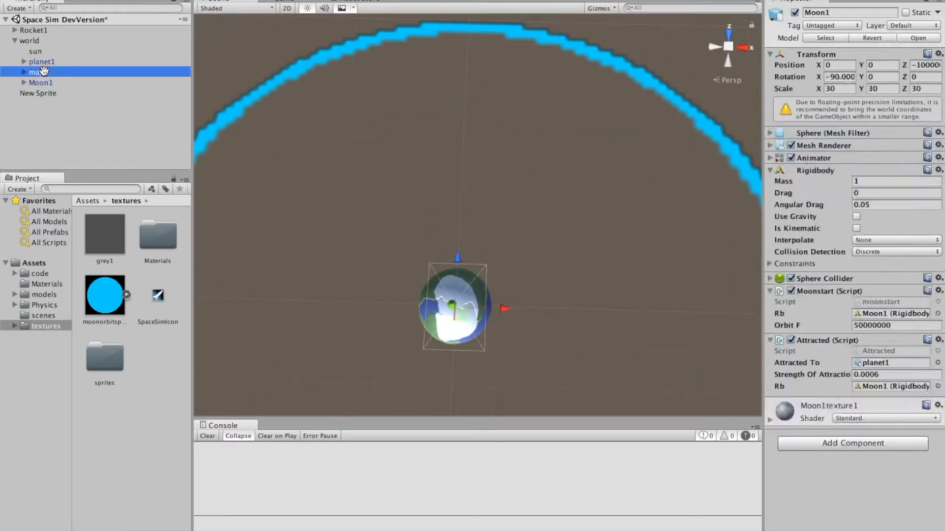
{"action": "left_click", "coordinate": [449, 0]}
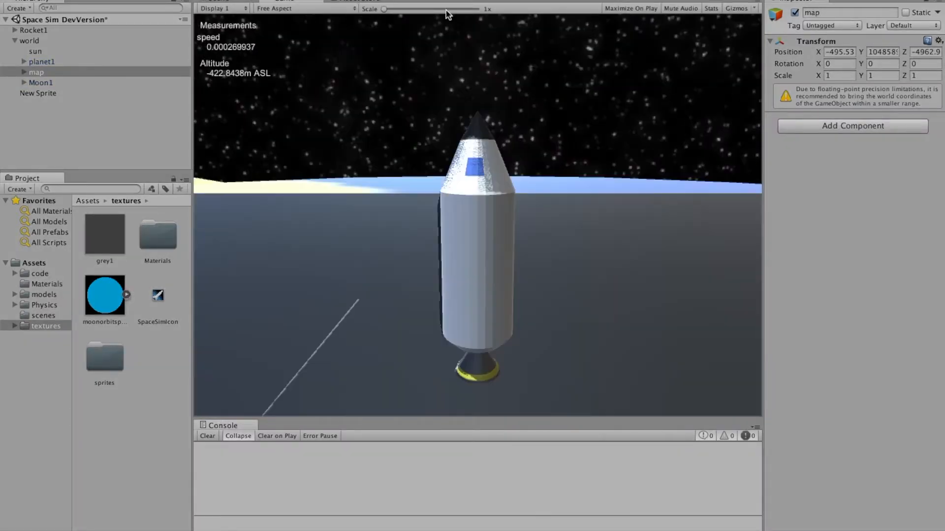
{"action": "left_click", "coordinate": [448, 1]}
{"action": "left_click_drag", "start_coordinate": [465, 221], "coordinate": [333, 101], "text": "alt"}
{"action": "scroll", "coordinate": [333, 102], "scroll_direction": "down", "scroll_amount": 3}
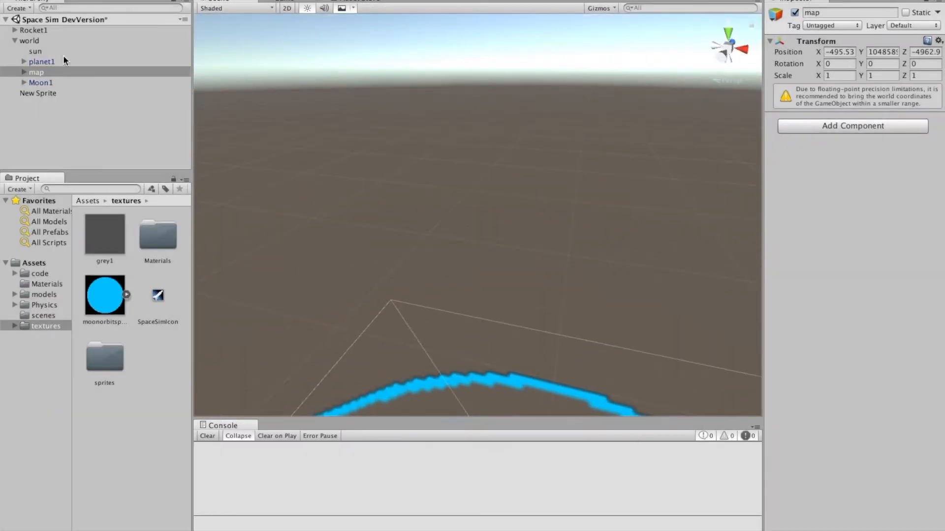
{"action": "left_click", "coordinate": [24, 72]}
{"action": "left_click", "coordinate": [54, 82]}
{"action": "left_click_drag", "start_coordinate": [494, 97], "coordinate": [839, 126], "text": "alt"}
{"action": "left_click", "coordinate": [913, 205]}
{"action": "type", "text": "0000000"}
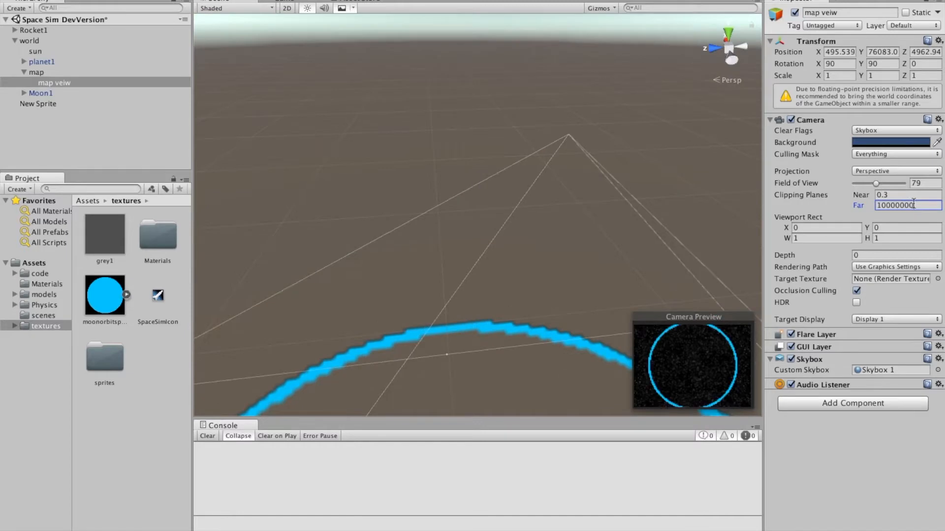
{"action": "key", "text": "super+p"}
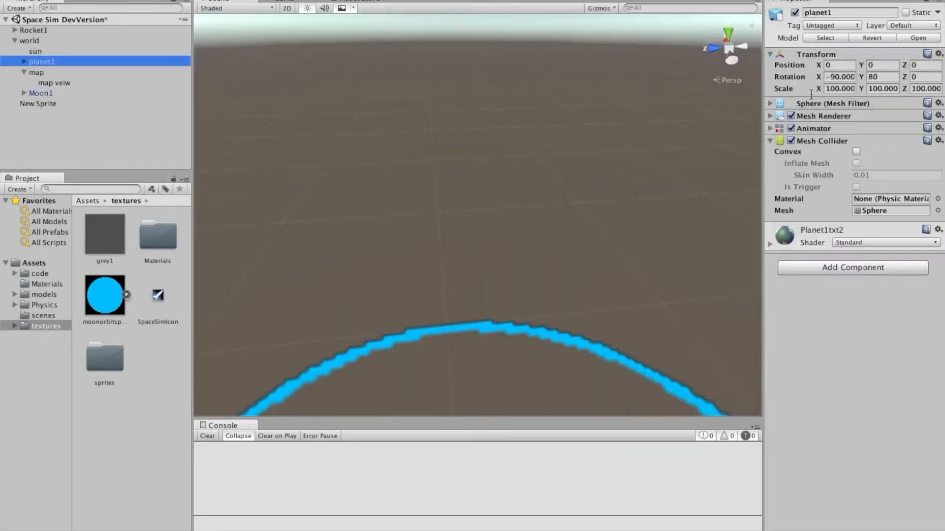
Set the X and Z positions of the map object and its map veiw camera to 0
{"action": "left_click_drag", "start_coordinate": [549, 157], "coordinate": [443, 237], "text": "alt"}
{"action": "left_click", "coordinate": [45, 95]}
{"action": "left_click", "coordinate": [52, 83]}
{"action": "left_click_drag", "start_coordinate": [563, 263], "coordinate": [659, 172], "text": "alt"}
{"action": "left_click", "coordinate": [838, 51]}
{"action": "type", "text": "0"}
{"action": "left_click", "coordinate": [926, 52]}
{"action": "type", "text": "0"}
{"action": "left_click", "coordinate": [39, 133]}
{"action": "double_click", "coordinate": [54, 82]}
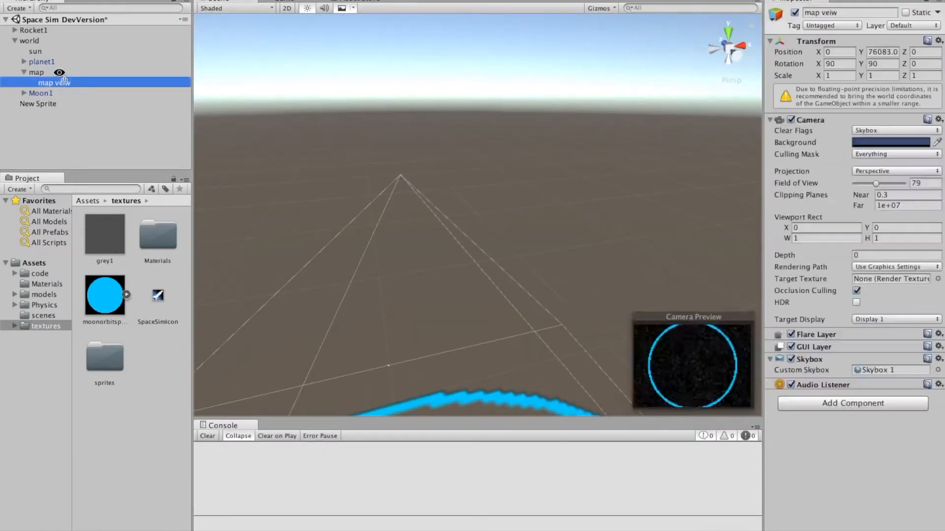
{"action": "double_click", "coordinate": [59, 73]}
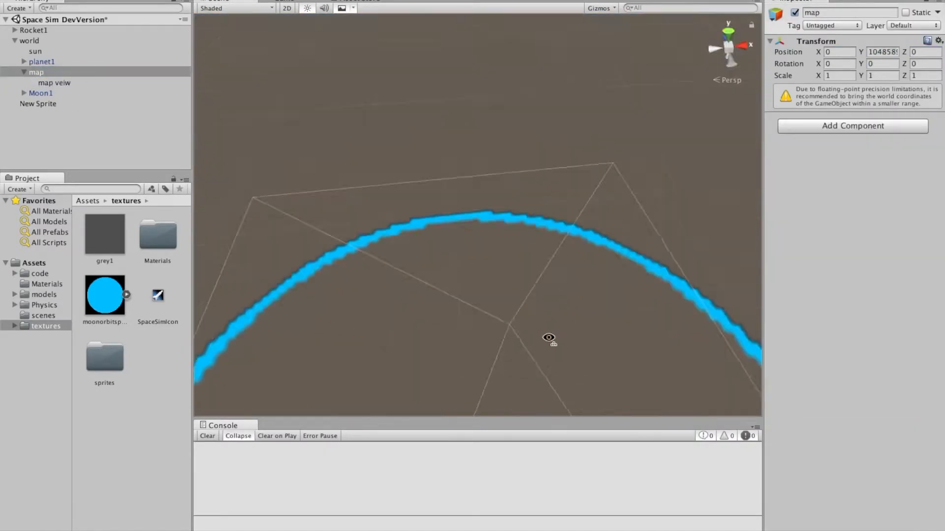
Raise the map object by setting its Y position to 1400000
{"action": "left_click_drag", "start_coordinate": [566, 232], "coordinate": [928, 394], "text": "alt"}
{"action": "left_click", "coordinate": [876, 53]}
{"action": "left_click", "coordinate": [887, 53]}
{"action": "key", "text": "BackSpace"}
{"action": "key", "text": "BackSpace"}
{"action": "type", "text": "00"}
{"action": "left_click", "coordinate": [897, 52]}
{"action": "key", "text": "BackSpace"}
{"action": "key", "text": "BackSpace"}
{"action": "type", "text": "00"}
{"action": "key", "text": "BackSpace"}
{"action": "type", "text": "0"}
{"action": "left_click_drag", "start_coordinate": [899, 52], "coordinate": [869, 55]}
{"action": "left_click", "coordinate": [875, 55]}
{"action": "key", "text": "BackSpace"}
{"action": "type", "text": "1"}
{"action": "left_click", "coordinate": [616, 315]}
{"action": "left_click_drag", "start_coordinate": [615, 315], "coordinate": [592, 405], "text": "alt"}
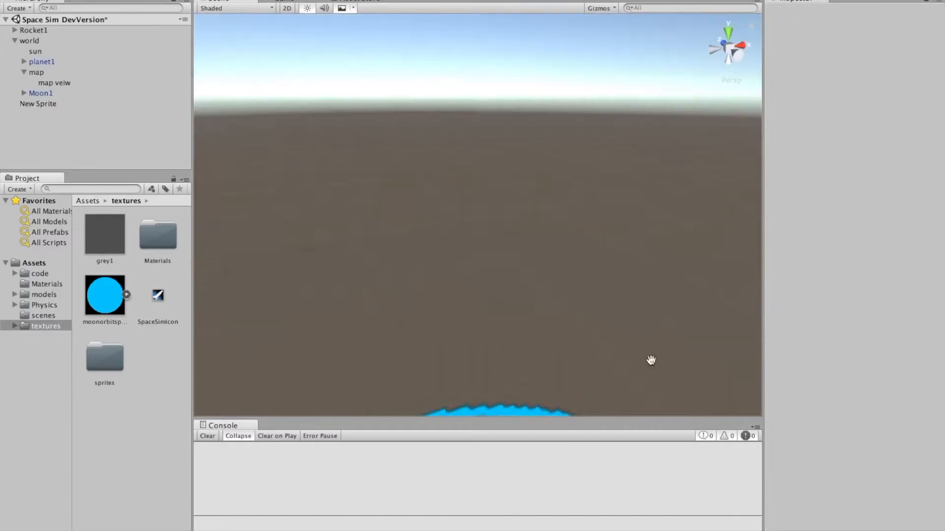
{"action": "left_click_drag", "start_coordinate": [246, 162], "coordinate": [640, 185], "text": "alt"}
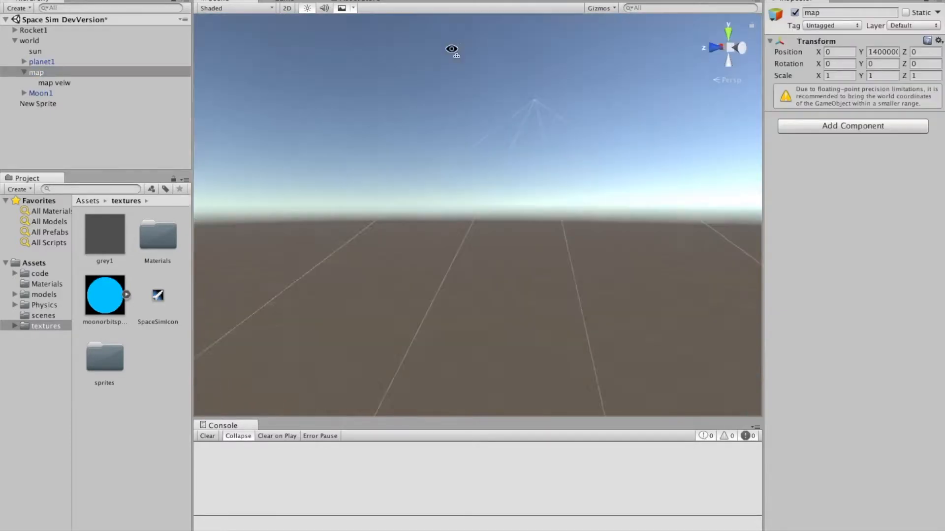
{"action": "left_click_drag", "start_coordinate": [450, 51], "coordinate": [832, 170], "text": "alt"}
Show the map camera's Game view, make the orbit sprite a child of world and rename it moonorbit
{"action": "left_click", "coordinate": [281, 3]}
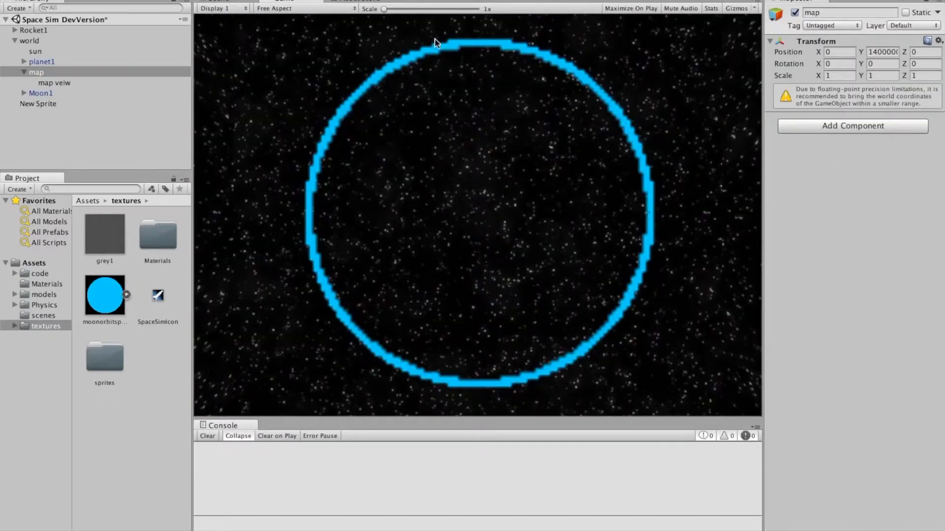
{"action": "left_click", "coordinate": [57, 83]}
{"action": "left_click_drag", "start_coordinate": [74, 104], "coordinate": [37, 41]}
{"action": "left_click", "coordinate": [37, 41]}
{"action": "left_click", "coordinate": [54, 104]}
{"action": "left_click", "coordinate": [827, 14]}
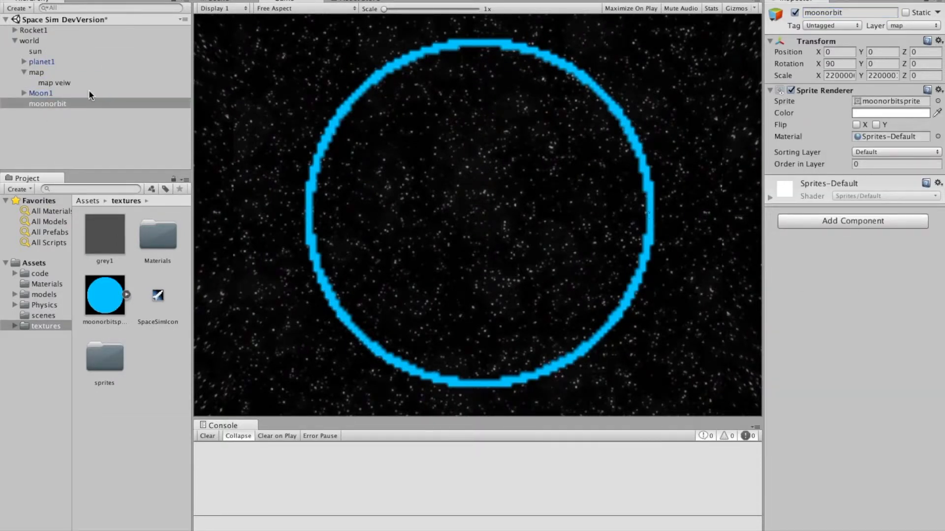
Examine the planet, Moon1 and map objects against the orbit ring in the Scene view
{"action": "left_click", "coordinate": [45, 62]}
{"action": "left_click", "coordinate": [45, 94]}
{"action": "left_click", "coordinate": [836, 2]}
{"action": "left_click", "coordinate": [218, 2]}
{"action": "right_click_drag", "start_coordinate": [523, 240], "coordinate": [512, 339]}
{"action": "left_click", "coordinate": [796, 2]}
{"action": "left_click", "coordinate": [48, 72]}
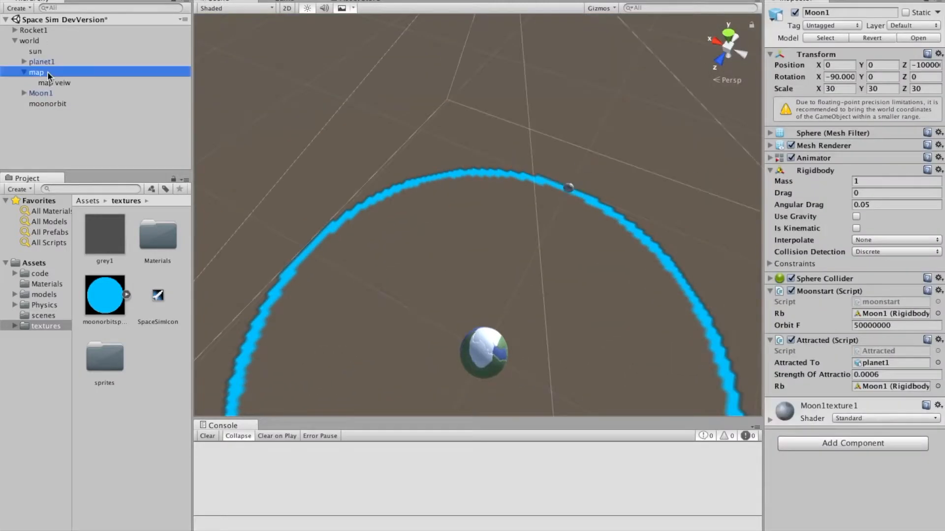
Set the map veiw camera's near clipping plane to 0.1 and its far clipping plane to 1e+07
{"action": "left_click", "coordinate": [55, 82]}
{"action": "left_click", "coordinate": [895, 154]}
{"action": "left_click", "coordinate": [837, 182]}
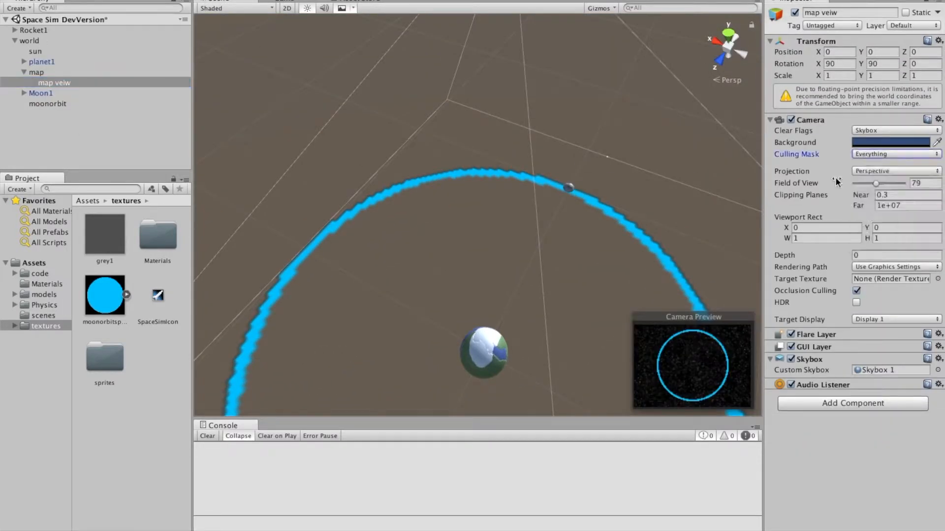
{"action": "left_click", "coordinate": [907, 195]}
{"action": "type", "text": "0.1"}
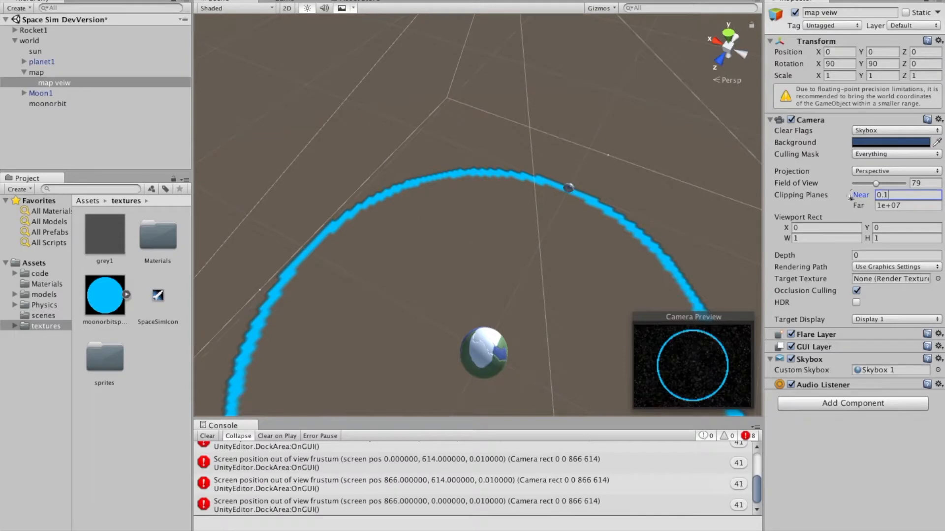
{"action": "key", "text": "Tab"}
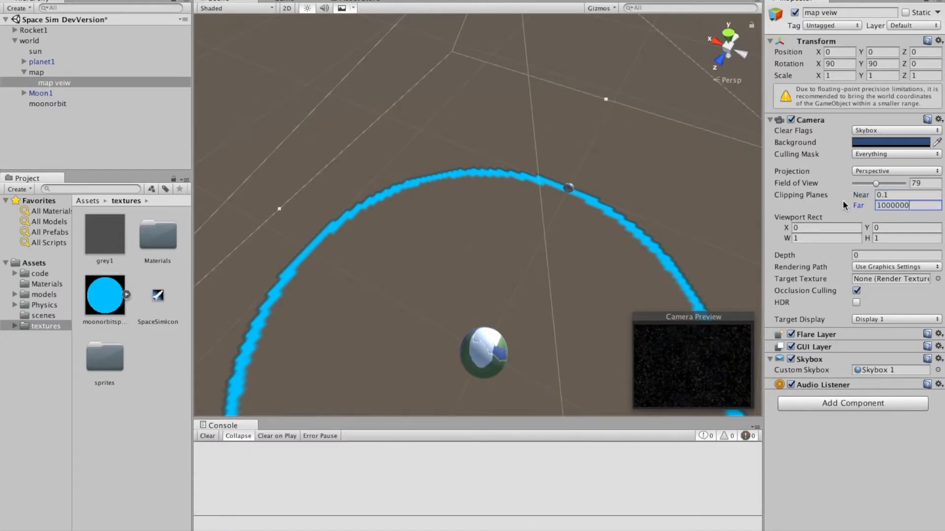
{"action": "left_click", "coordinate": [856, 255]}
Inspect Moon1's mesh renderer, mesh filter, model import settings, materials and tag options for anything that limits its visibility
{"action": "left_click", "coordinate": [40, 93]}
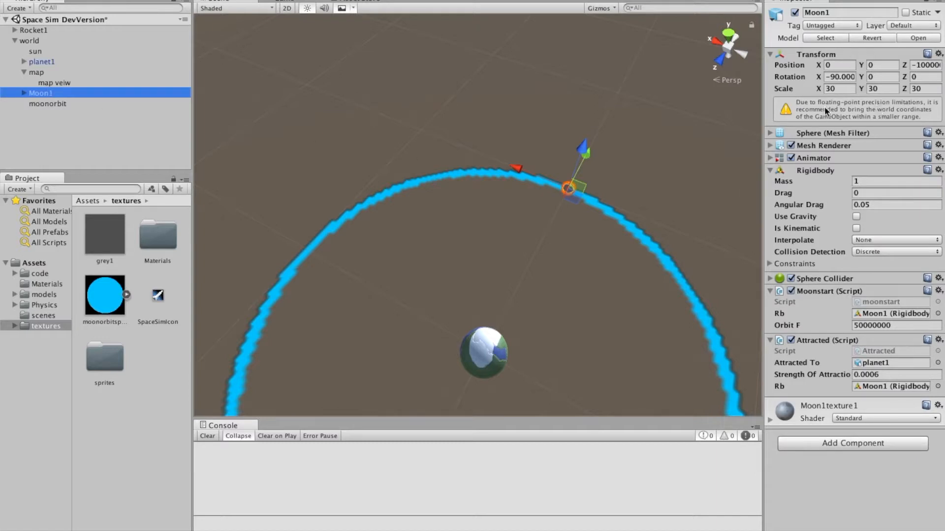
{"action": "left_click", "coordinate": [770, 146]}
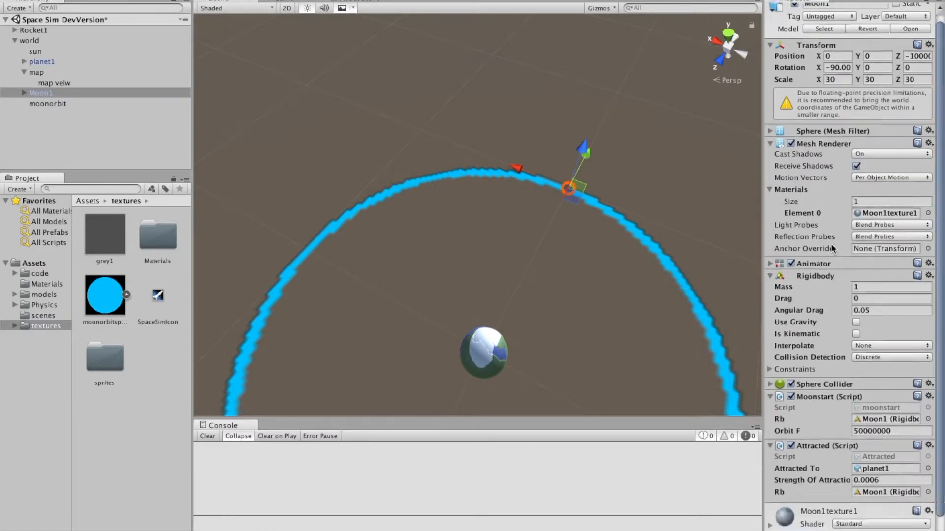
{"action": "left_click", "coordinate": [771, 192]}
{"action": "left_click", "coordinate": [770, 146]}
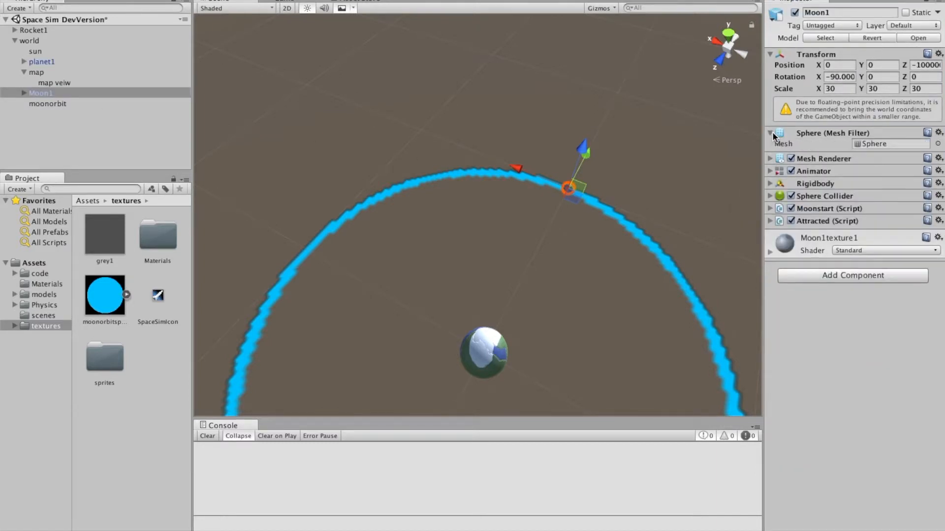
{"action": "left_click", "coordinate": [825, 38]}
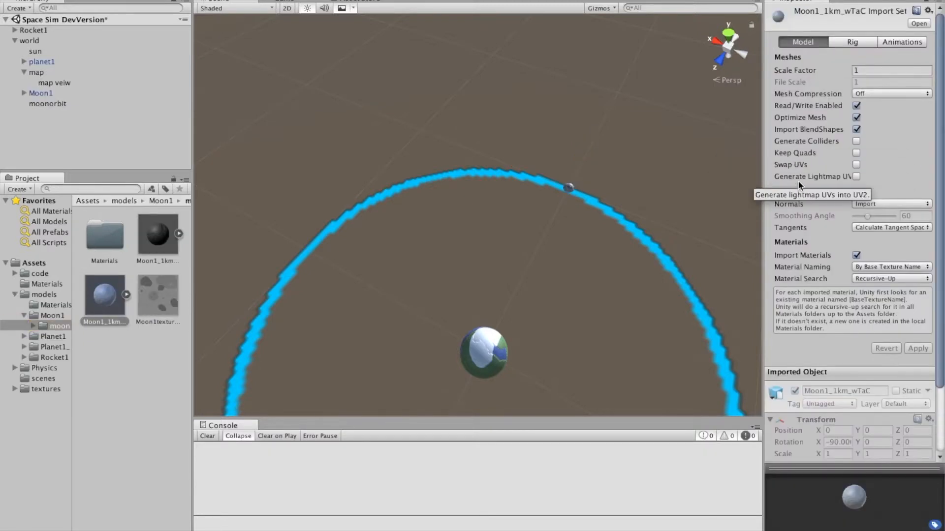
{"action": "left_click", "coordinate": [569, 188]}
{"action": "left_click", "coordinate": [771, 146]}
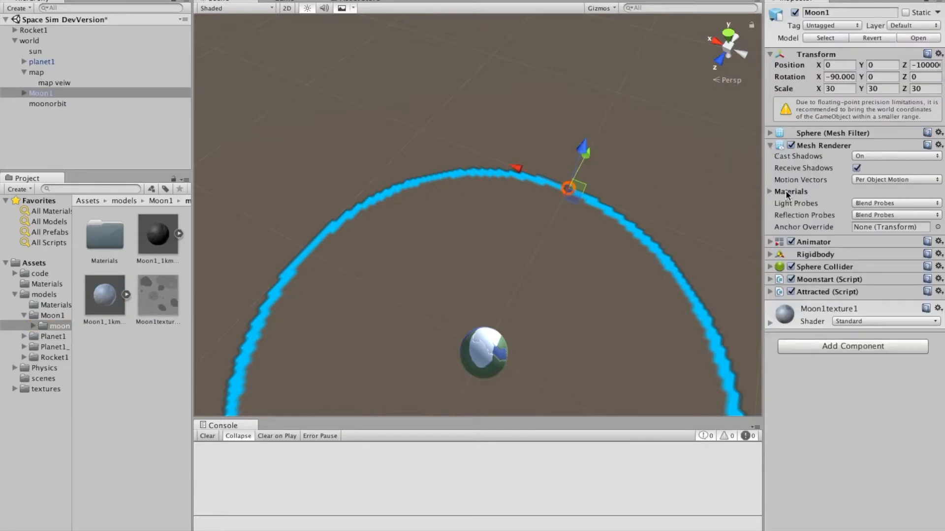
{"action": "left_click", "coordinate": [795, 194]}
{"action": "left_click", "coordinate": [770, 145]}
{"action": "left_click", "coordinate": [831, 25]}
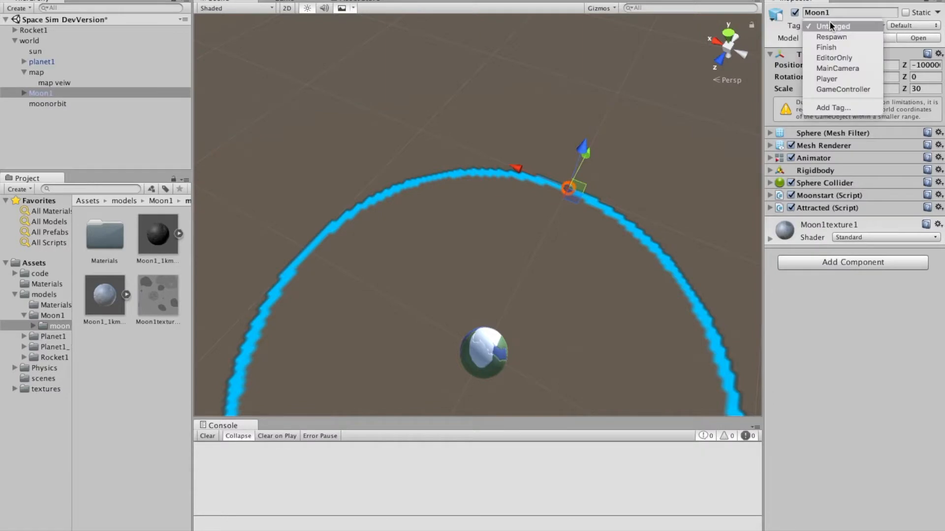
{"action": "left_click", "coordinate": [830, 25]}
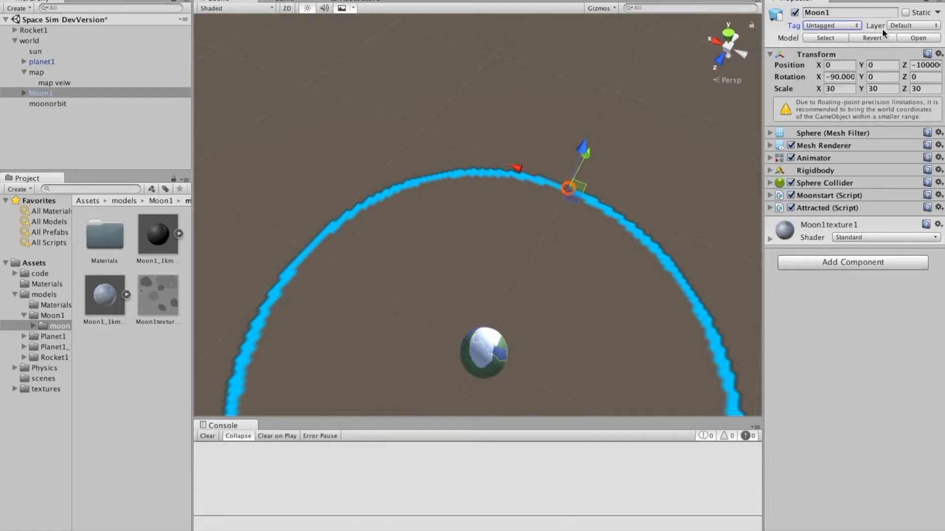
{"action": "left_click", "coordinate": [777, 157]}
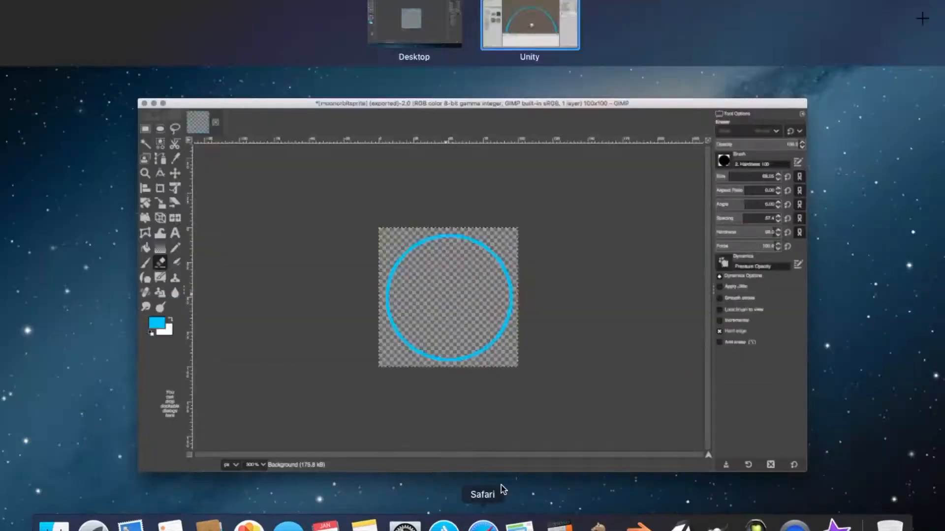
Switch to Safari and search the web for "how to change the the max render distance in unity"
{"action": "key", "text": "super+q"}
{"action": "key", "text": "super+d"}
{"action": "left_click", "coordinate": [483, 524]}
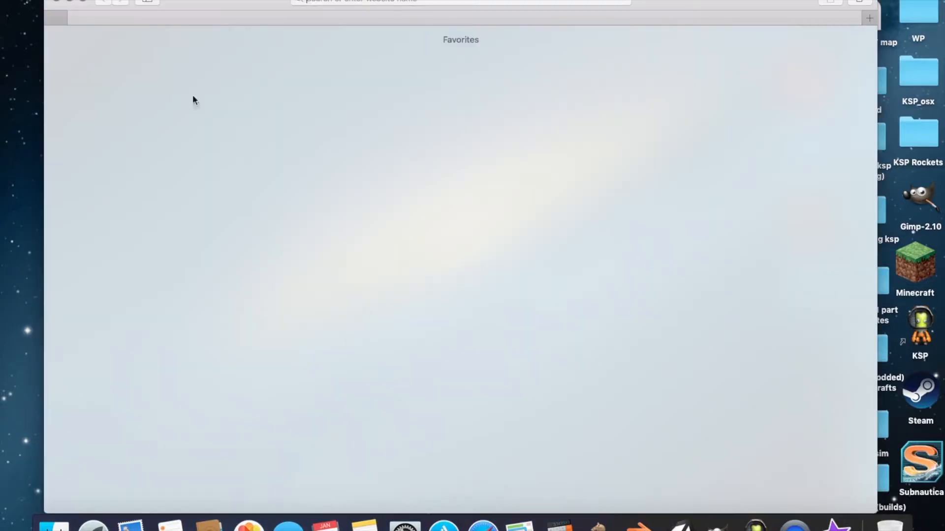
{"action": "type", "text": "how to change the t"}
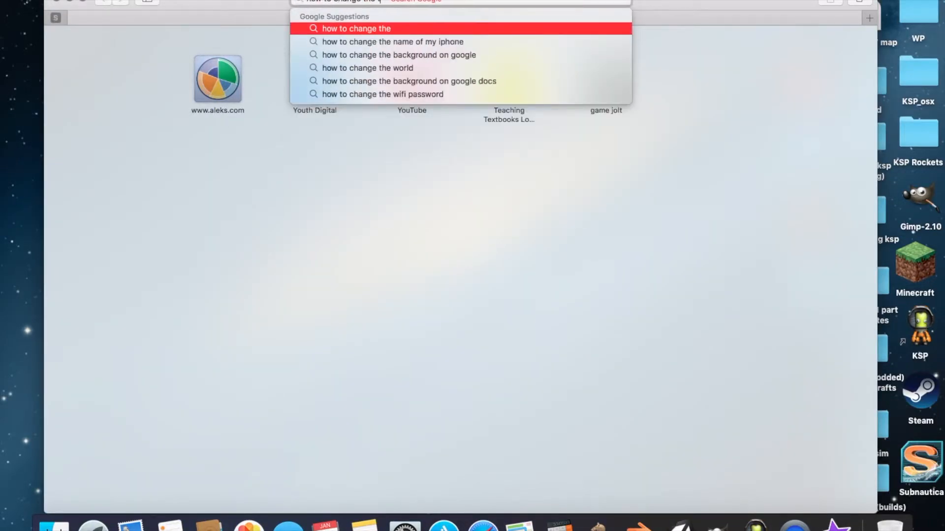
{"action": "left_click", "coordinate": [166, 240]}
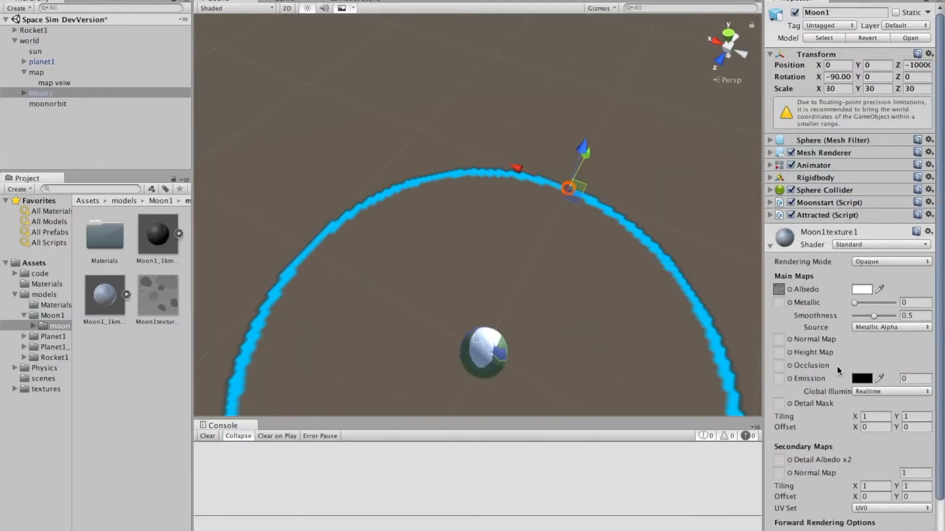
{"action": "scroll", "coordinate": [854, 266], "scroll_direction": "down", "scroll_amount": 2}
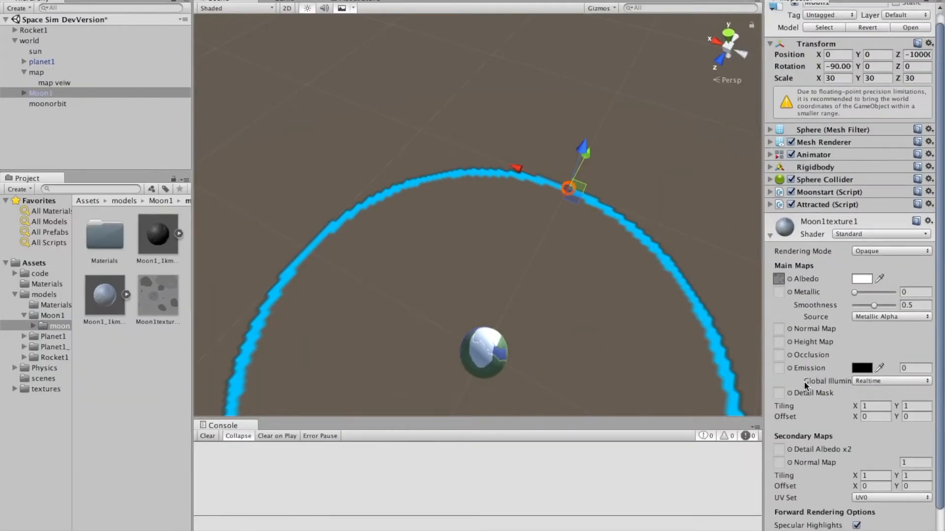
{"action": "type", "text": "he max render"}
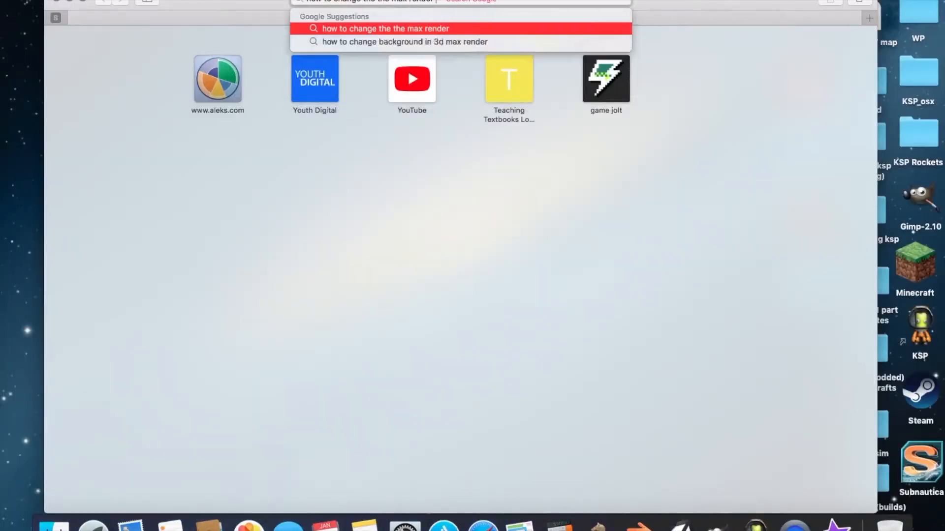
{"action": "type", "text": " distance in unity"}
{"action": "key", "text": "Return"}
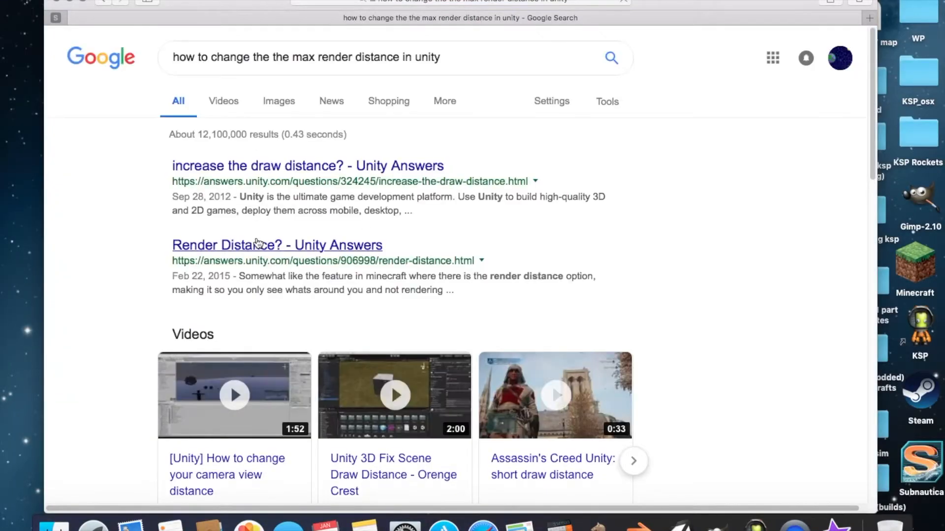
Read the Unity Answers page on increasing the draw distance and return to the remaining search results
{"action": "left_click", "coordinate": [261, 169]}
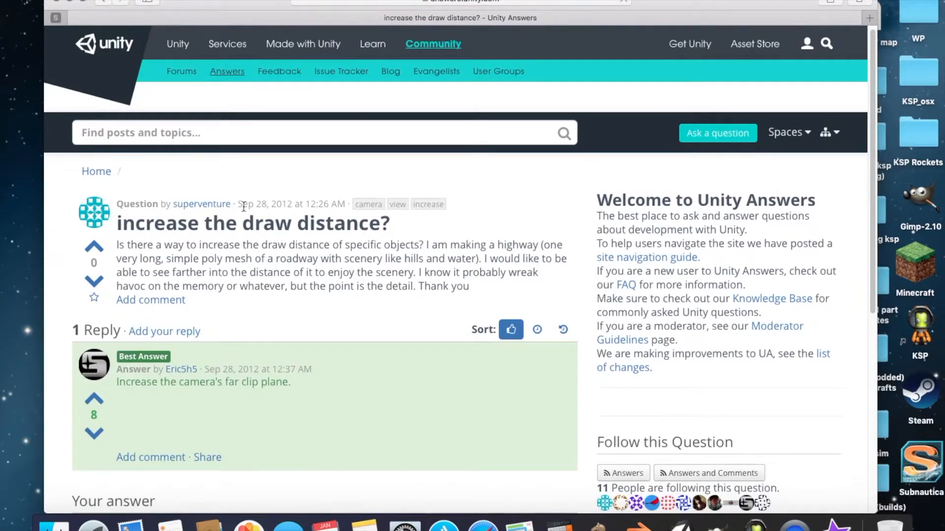
{"action": "scroll", "coordinate": [244, 212], "scroll_direction": "down", "scroll_amount": 3}
{"action": "scroll", "coordinate": [244, 212], "scroll_direction": "down", "scroll_amount": 1}
{"action": "scroll", "coordinate": [292, 256], "scroll_direction": "down", "scroll_amount": 1}
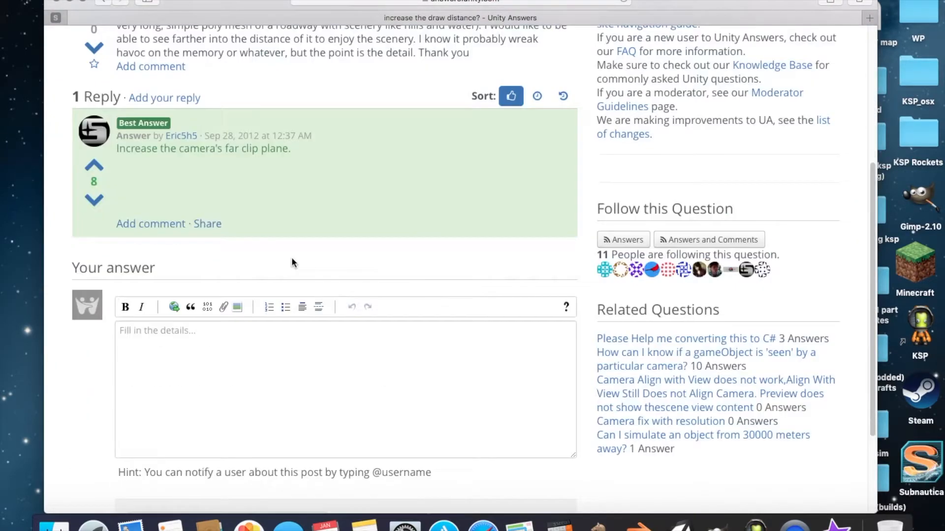
{"action": "key", "text": "super+bracketleft"}
{"action": "scroll", "coordinate": [313, 309], "scroll_direction": "down", "scroll_amount": 1}
{"action": "key", "text": "super+bracketright"}
{"action": "scroll", "coordinate": [289, 322], "scroll_direction": "down", "scroll_amount": 5}
{"action": "key", "text": "super+bracketleft"}
{"action": "scroll", "coordinate": [228, 201], "scroll_direction": "down", "scroll_amount": 2}
{"action": "scroll", "coordinate": [228, 202], "scroll_direction": "down", "scroll_amount": 3}
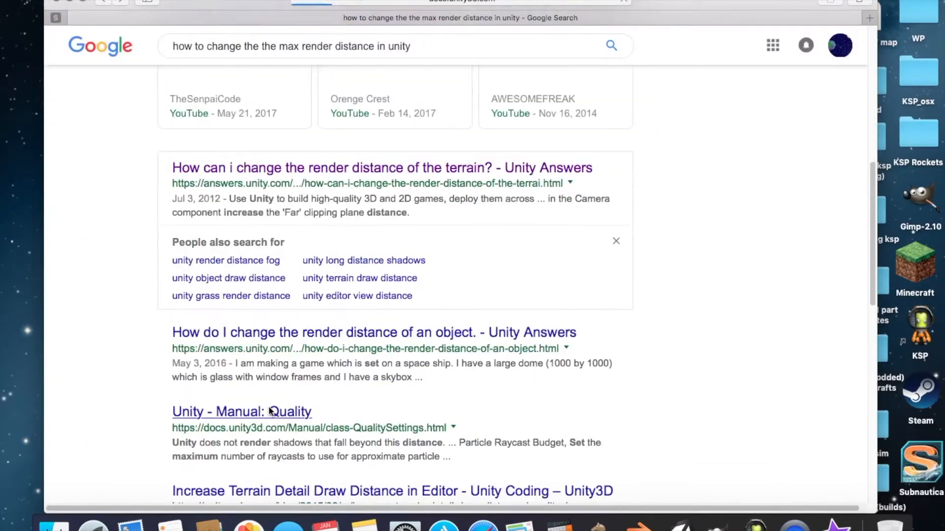
Read the Unity Manual's Quality page for its rendering and shadow settings
{"action": "left_click", "coordinate": [268, 411]}
{"action": "scroll", "coordinate": [450, 387], "scroll_direction": "down", "scroll_amount": 10}
{"action": "scroll", "coordinate": [449, 388], "scroll_direction": "up", "scroll_amount": 10}
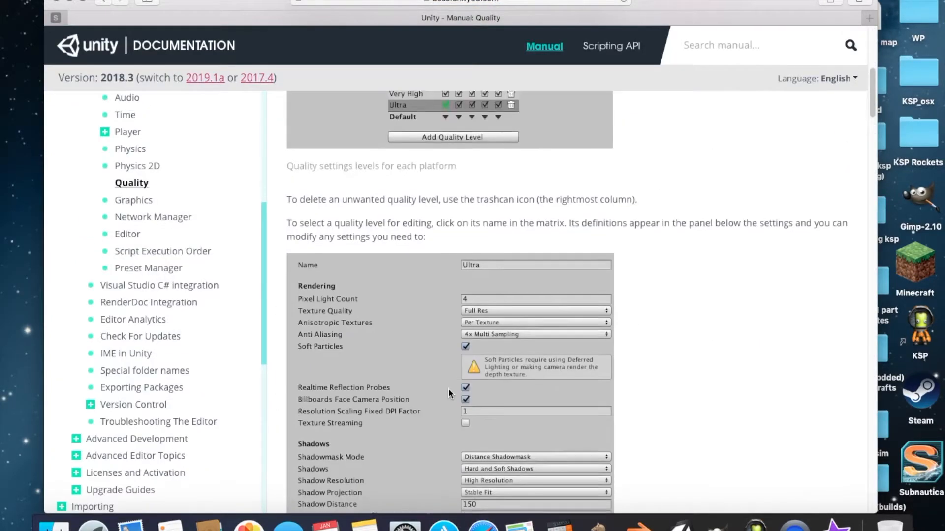
{"action": "scroll", "coordinate": [449, 388], "scroll_direction": "down", "scroll_amount": 10}
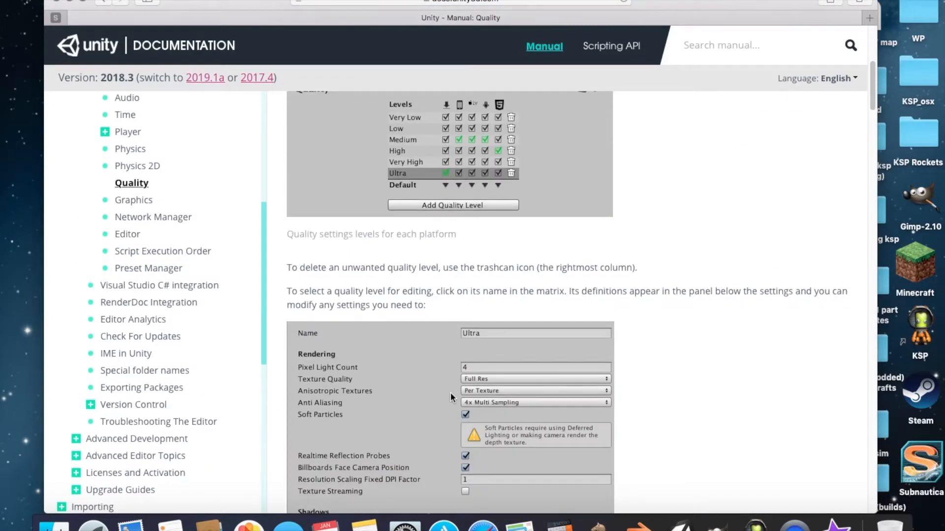
{"action": "scroll", "coordinate": [457, 390], "scroll_direction": "down", "scroll_amount": 6}
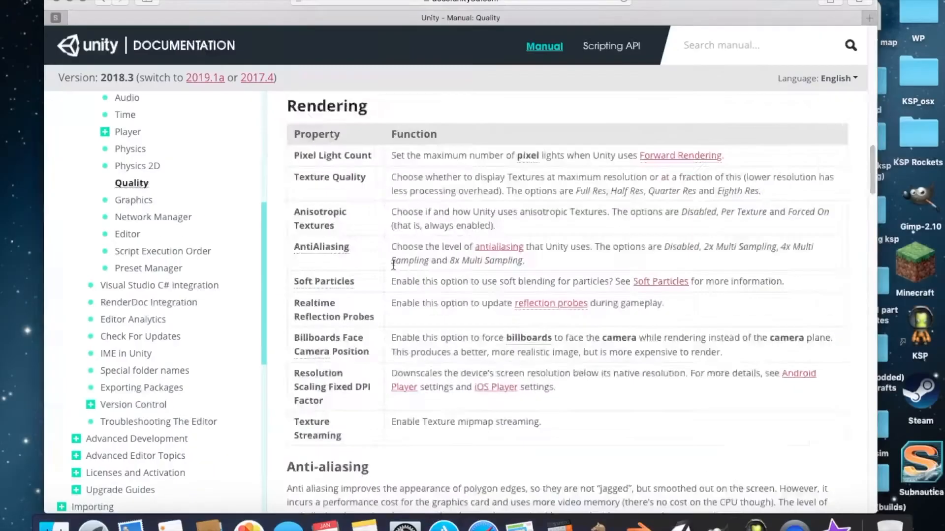
{"action": "scroll", "coordinate": [389, 294], "scroll_direction": "up", "scroll_amount": 15}
{"action": "scroll", "coordinate": [388, 294], "scroll_direction": "down", "scroll_amount": 3}
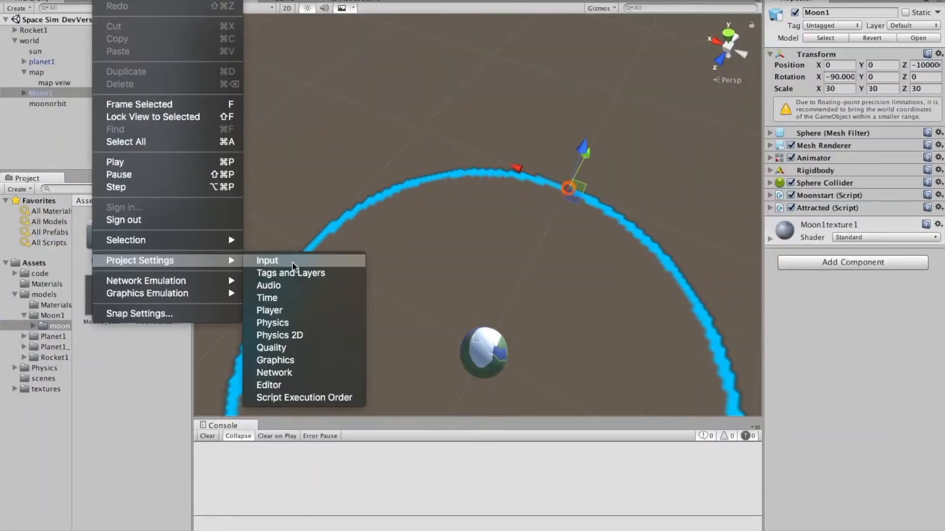
Switch to Unity and set the Shadow Distance of the Fantastic quality level to 100 in the project's Quality settings
{"action": "left_click", "coordinate": [295, 367]}
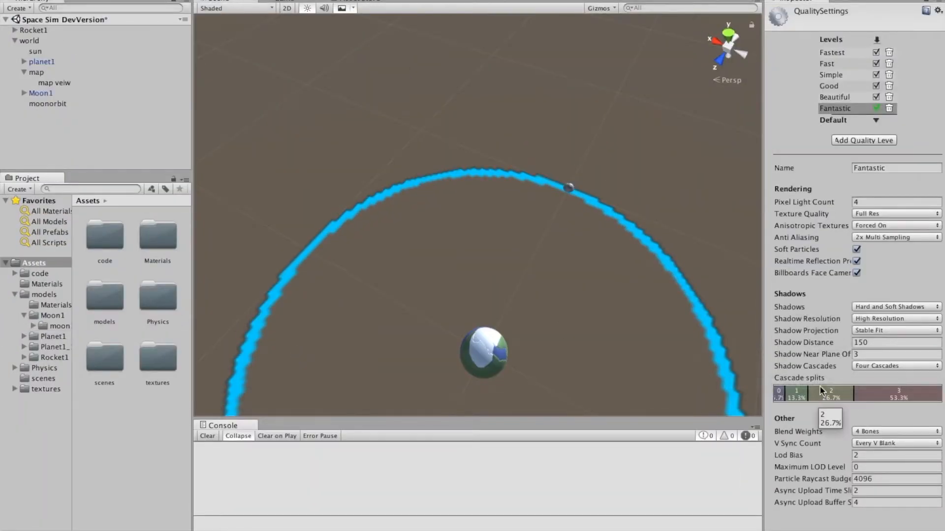
{"action": "left_click", "coordinate": [802, 331]}
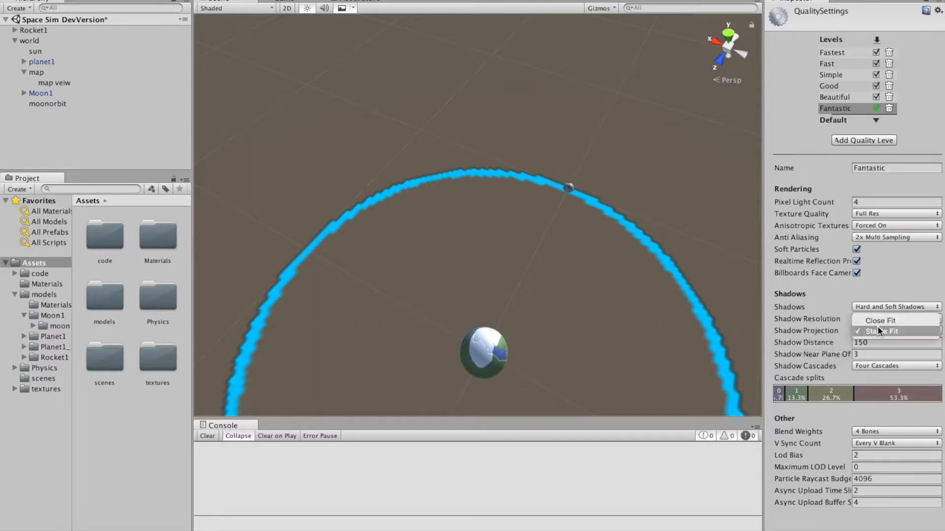
{"action": "left_click_drag", "start_coordinate": [881, 343], "coordinate": [843, 342]}
{"action": "type", "text": "100"}
{"action": "left_click", "coordinate": [838, 354]}
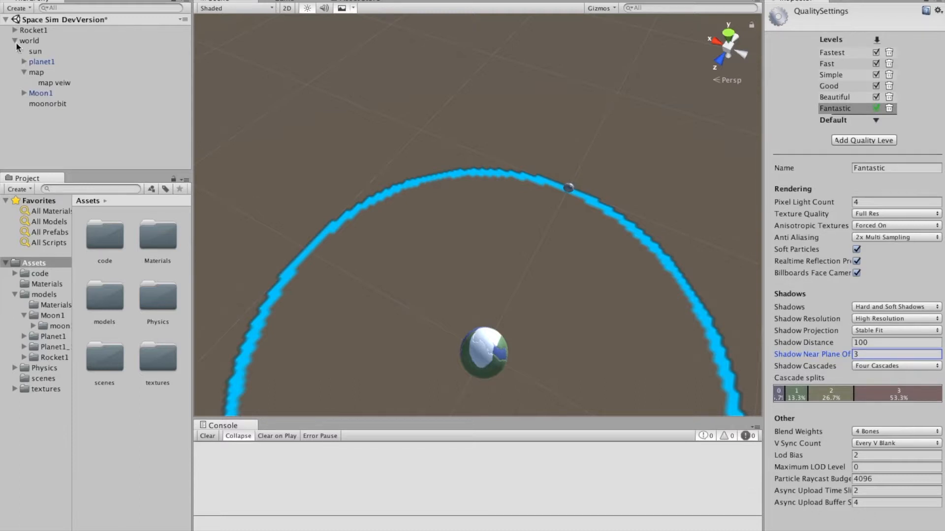
Browse the component categories that can be added to Moon1
{"action": "left_click", "coordinate": [40, 93]}
{"action": "left_click", "coordinate": [795, 260]}
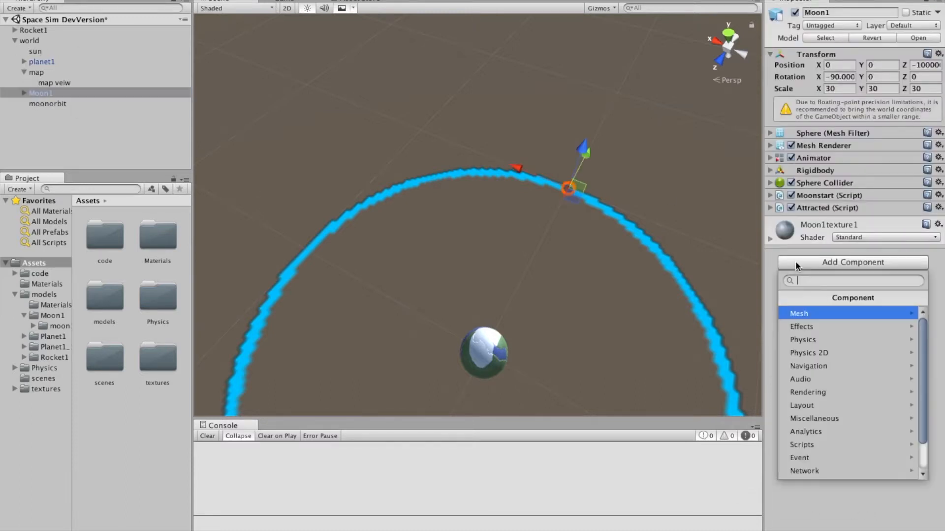
{"action": "left_click", "coordinate": [833, 405]}
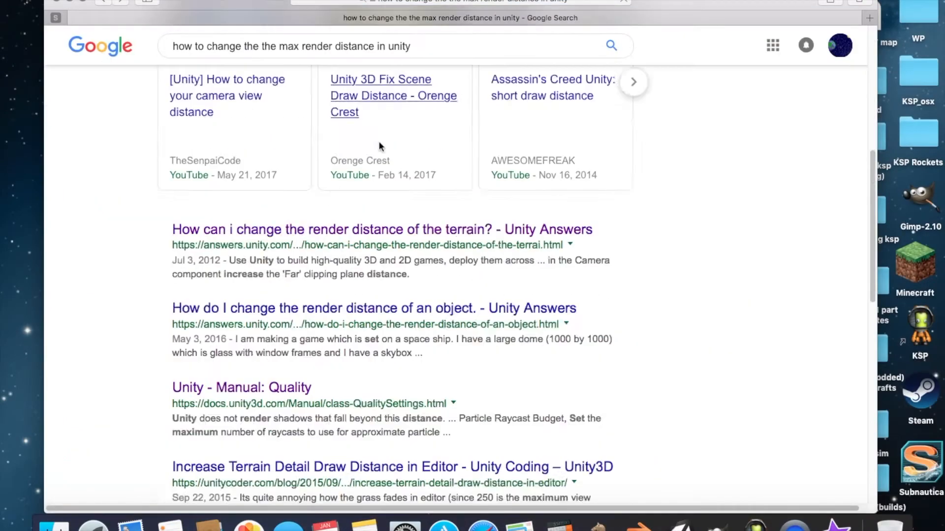
Switch to Safari and check the Unity Coding result on increasing terrain detail draw distance and the other search results
{"action": "scroll", "coordinate": [379, 146], "scroll_direction": "down", "scroll_amount": 2}
{"action": "left_click", "coordinate": [384, 399]}
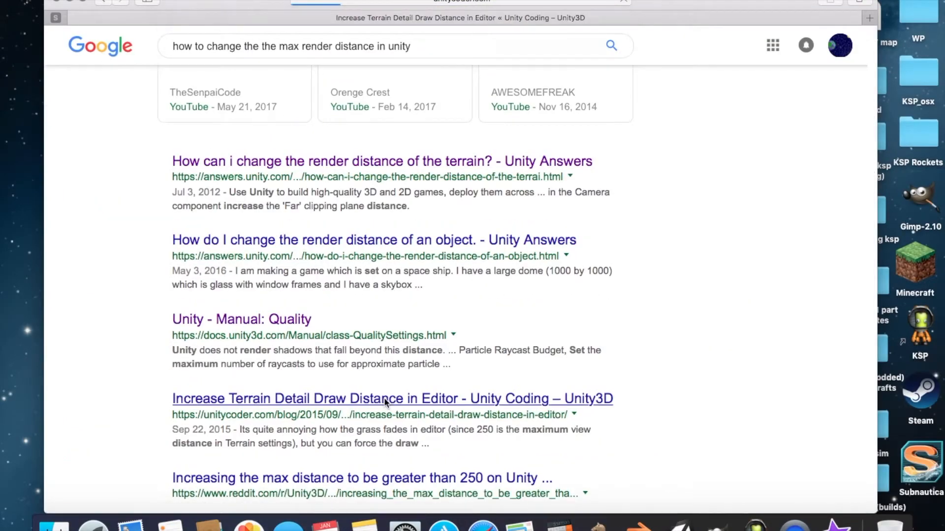
{"action": "left_click", "coordinate": [103, 2]}
{"action": "scroll", "coordinate": [332, 273], "scroll_direction": "down", "scroll_amount": 10}
{"action": "scroll", "coordinate": [314, 272], "scroll_direction": "up", "scroll_amount": 19}
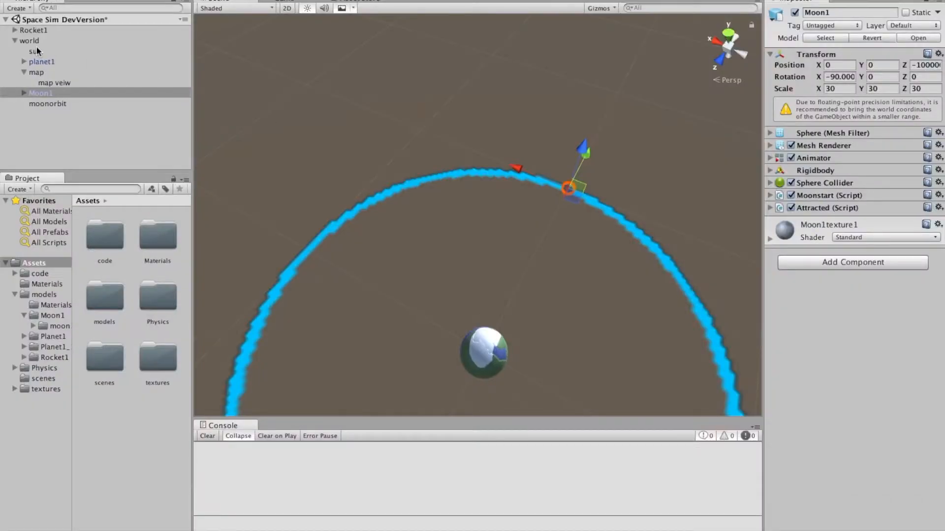
Switch back to Unity and try different Culling Mask layer choices on the map veiw camera
{"action": "left_click", "coordinate": [55, 83]}
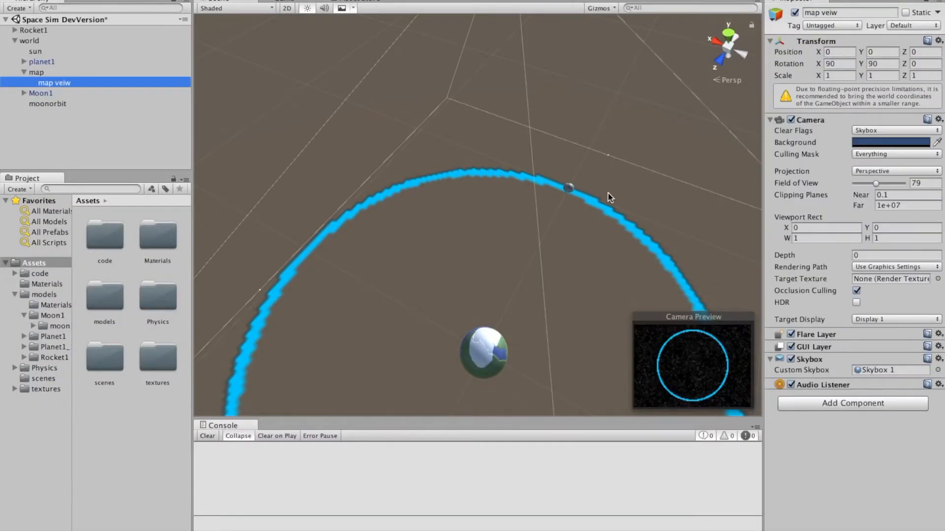
{"action": "left_click", "coordinate": [871, 155]}
{"action": "left_click", "coordinate": [872, 176]}
{"action": "left_click", "coordinate": [872, 154]}
{"action": "left_click", "coordinate": [875, 167]}
{"action": "left_click", "coordinate": [872, 153]}
{"action": "left_click", "coordinate": [875, 220]}
{"action": "left_click", "coordinate": [872, 154]}
{"action": "left_click", "coordinate": [875, 188]}
{"action": "left_click", "coordinate": [872, 154]}
{"action": "left_click", "coordinate": [881, 177]}
Lower the map object to bring its map veiw camera closer to the orbit ring, and check the camera preview
{"action": "left_click", "coordinate": [44, 91]}
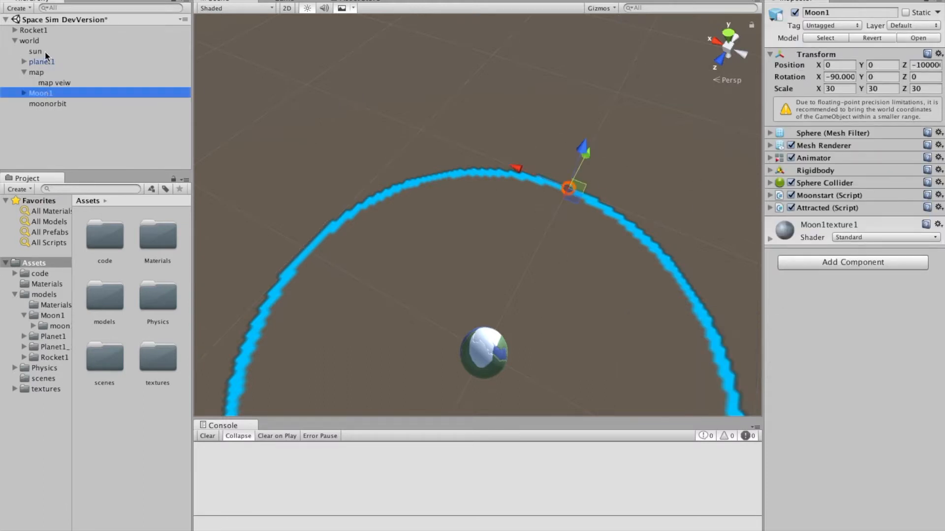
{"action": "left_click", "coordinate": [49, 72]}
{"action": "left_click", "coordinate": [59, 84]}
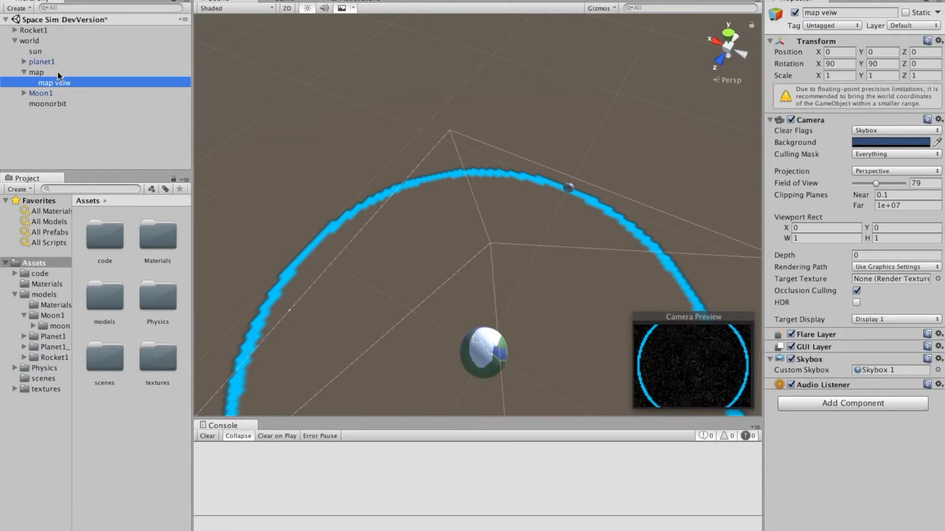
Examine the map veiw camera's position and frustum relative to the planet, Moon1 and orbit ring from several angles
{"action": "left_click", "coordinate": [510, 266]}
{"action": "left_click", "coordinate": [54, 83]}
{"action": "right_click_drag", "start_coordinate": [535, 324], "coordinate": [412, 353]}
{"action": "left_click", "coordinate": [23, 62]}
{"action": "left_click", "coordinate": [24, 62]}
{"action": "left_click", "coordinate": [35, 51]}
{"action": "left_click", "coordinate": [23, 73]}
{"action": "left_click", "coordinate": [23, 72]}
{"action": "left_click", "coordinate": [55, 83]}
{"action": "left_click", "coordinate": [435, 175]}
{"action": "right_click_drag", "start_coordinate": [434, 175], "coordinate": [455, 177]}
{"action": "left_click", "coordinate": [55, 82]}
{"action": "right_click_drag", "start_coordinate": [640, 329], "coordinate": [723, 317]}
{"action": "left_click", "coordinate": [386, 236]}
{"action": "left_click", "coordinate": [54, 83]}
{"action": "scroll", "coordinate": [408, 240], "scroll_direction": "up", "scroll_amount": 5}
{"action": "scroll", "coordinate": [408, 240], "scroll_direction": "down", "scroll_amount": 5}
{"action": "right_click_drag", "start_coordinate": [408, 239], "coordinate": [424, 117]}
{"action": "scroll", "coordinate": [425, 117], "scroll_direction": "down", "scroll_amount": 8}
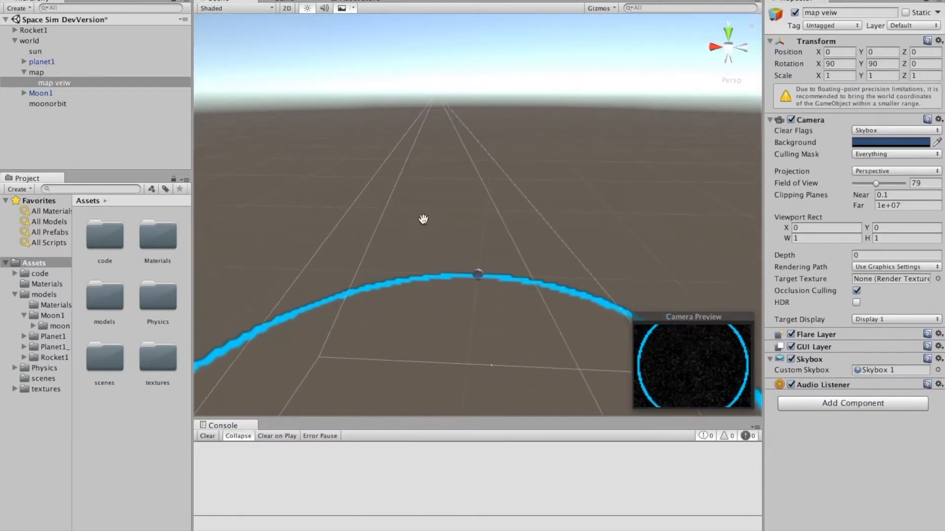
Try several Y positions for the map object, including 300000
{"action": "left_click", "coordinate": [36, 72]}
{"action": "right_click_drag", "start_coordinate": [620, 177], "coordinate": [562, 90]}
{"action": "left_click_drag", "start_coordinate": [562, 90], "coordinate": [477, 318]}
{"action": "right_click_drag", "start_coordinate": [477, 318], "coordinate": [540, 304]}
{"action": "type", "text": "7"}
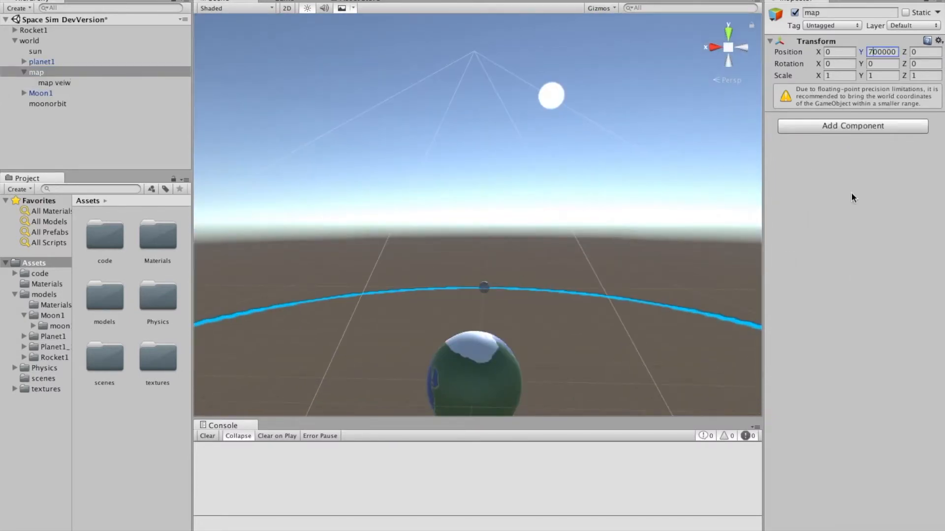
{"action": "key", "text": "BackSpace"}
{"action": "type", "text": "6"}
{"action": "key", "text": "BackSpace"}
{"action": "type", "text": "300000"}
Try a far clipping plane of 1e+200 on the map veiw camera with the map object's Y position at 5000000
{"action": "left_click", "coordinate": [54, 83]}
{"action": "left_click", "coordinate": [710, 385]}
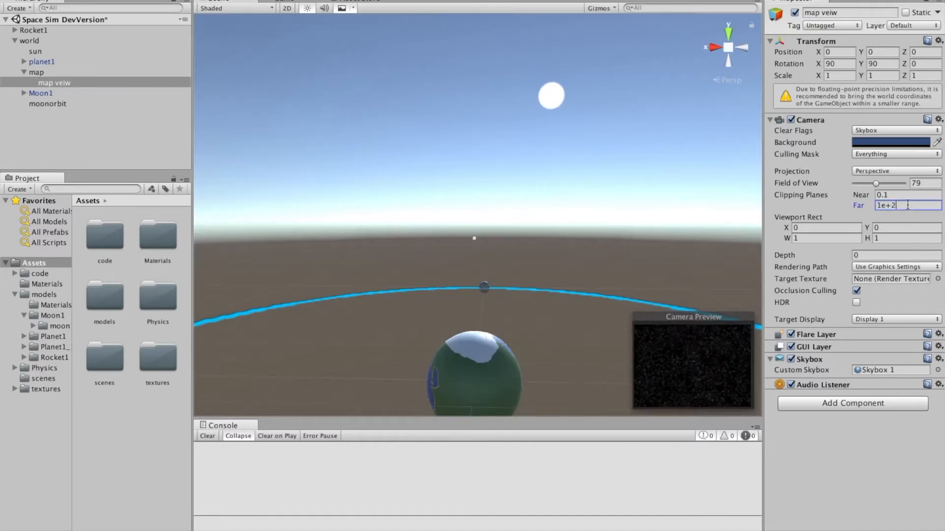
{"action": "type", "text": "00"}
{"action": "left_click", "coordinate": [39, 73]}
{"action": "left_click", "coordinate": [880, 53]}
{"action": "type", "text": "5000000"}
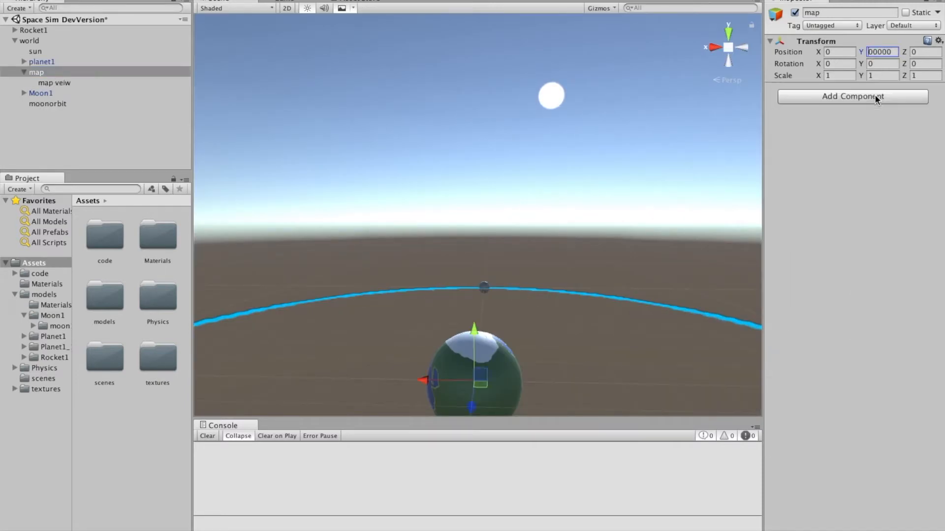
{"action": "left_click", "coordinate": [53, 83]}
{"action": "left_click", "coordinate": [770, 360]}
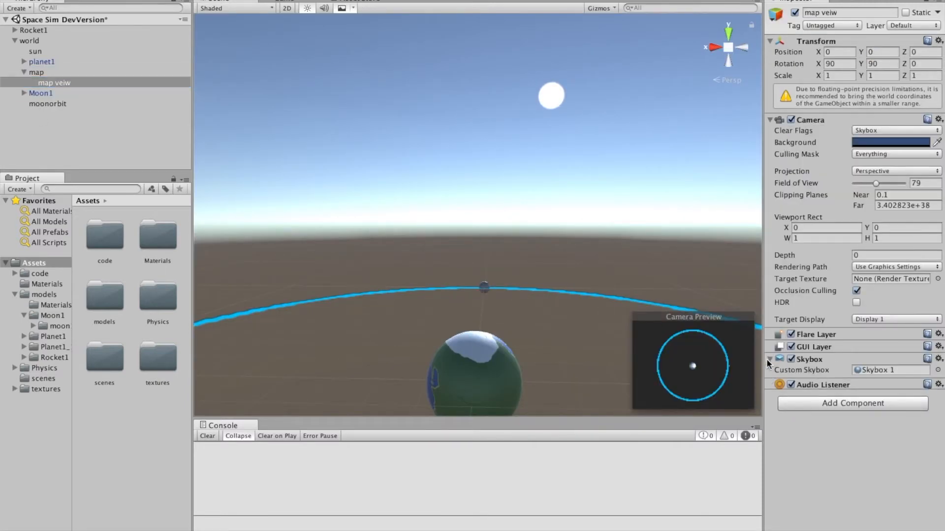
{"action": "left_click", "coordinate": [770, 360]}
Play-test the scene, toggling map view to check how the planet, rocket and orbit ring render, and return to the Scene view
{"action": "key", "text": "super+p"}
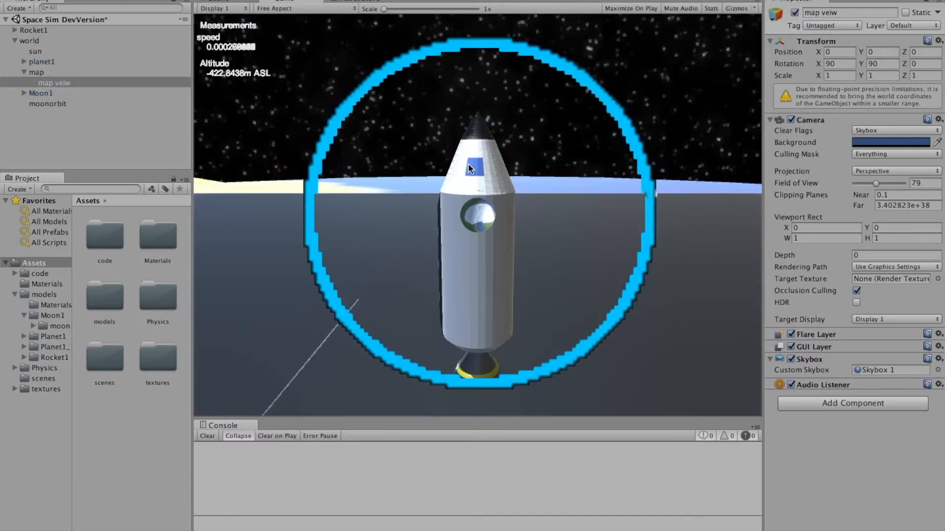
{"action": "key", "text": "m"}
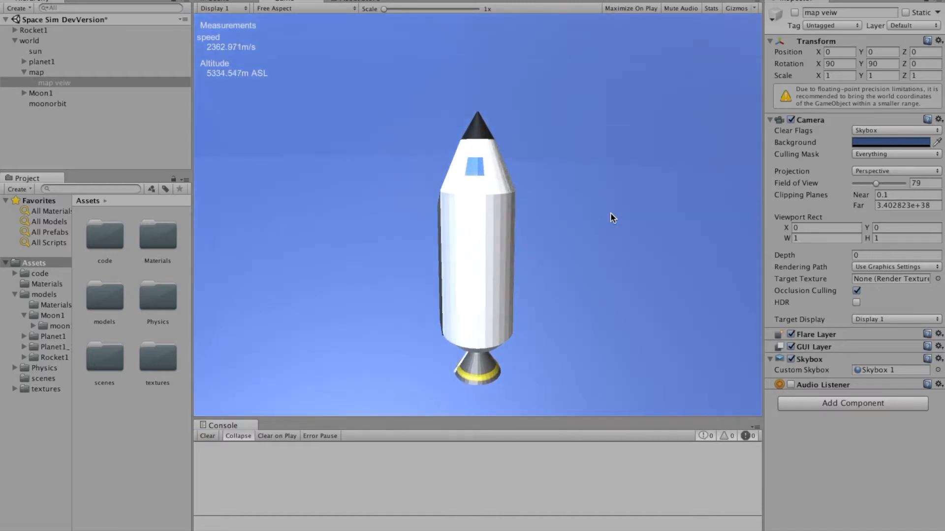
{"action": "key", "text": "m"}
{"action": "left_click", "coordinate": [48, 84]}
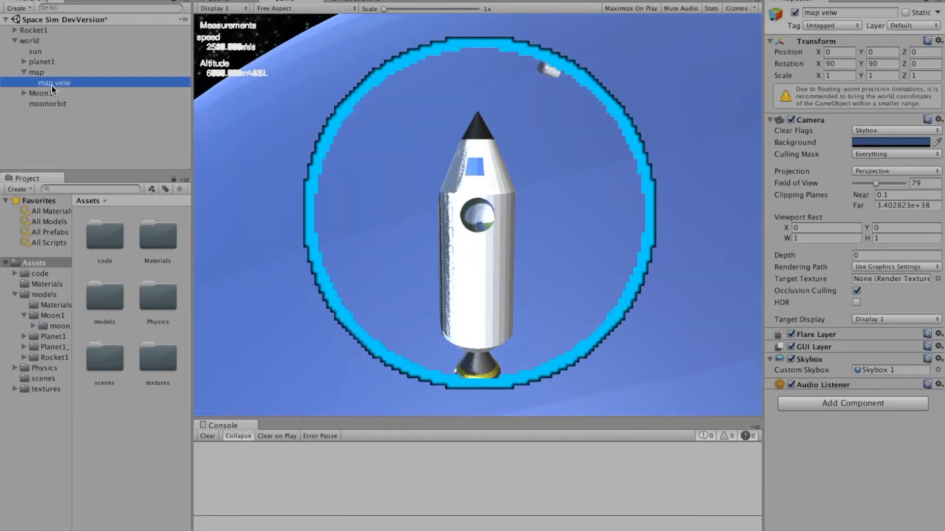
{"action": "left_click", "coordinate": [517, 174]}
{"action": "left_click", "coordinate": [454, 1]}
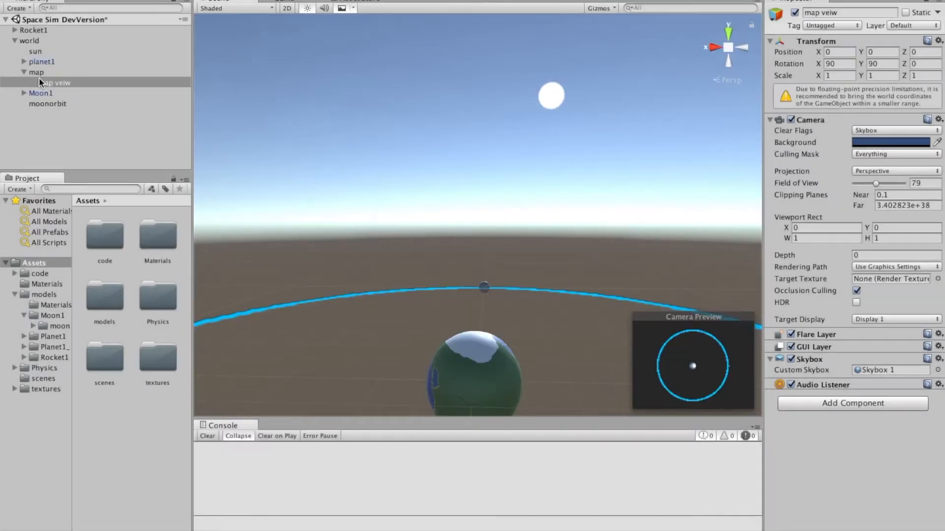
Expand Rocket1 and compare its Camera's settings with those of the map veiw camera
{"action": "left_click", "coordinate": [15, 30]}
{"action": "left_click", "coordinate": [47, 62]}
{"action": "left_click", "coordinate": [70, 116]}
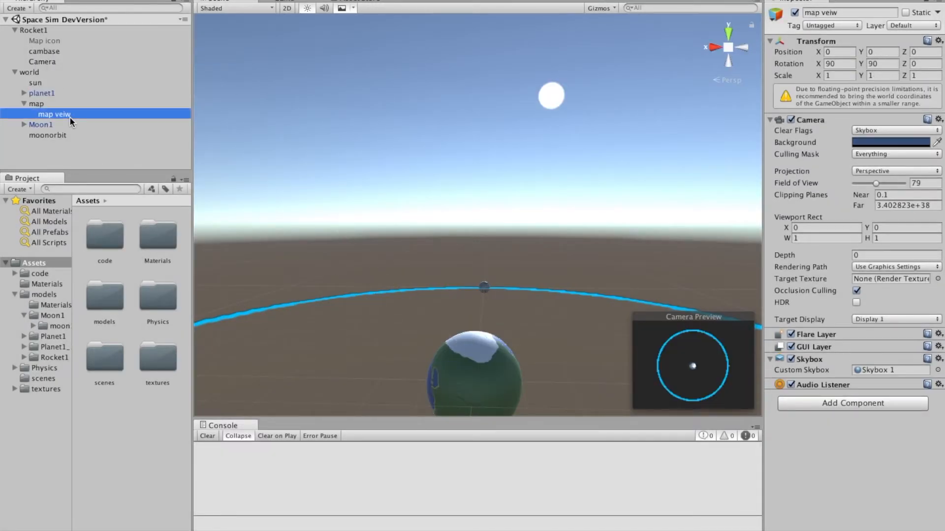
{"action": "left_click", "coordinate": [46, 60]}
{"action": "left_click", "coordinate": [69, 114]}
Try a field of view of 60 and the Don't Clear flag on the map veiw camera, and restore Skybox clearing
{"action": "left_click", "coordinate": [916, 183]}
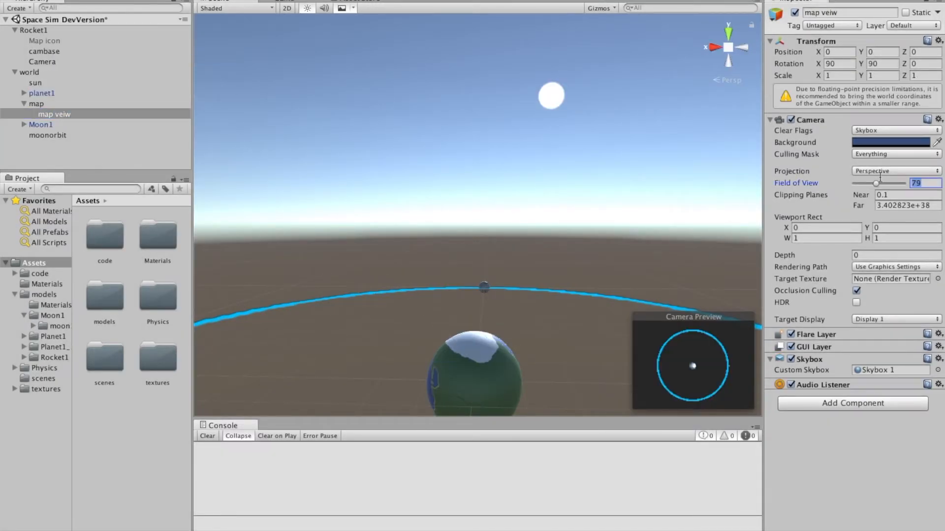
{"action": "left_click", "coordinate": [886, 131]}
{"action": "left_click", "coordinate": [873, 165]}
{"action": "left_click", "coordinate": [868, 131]}
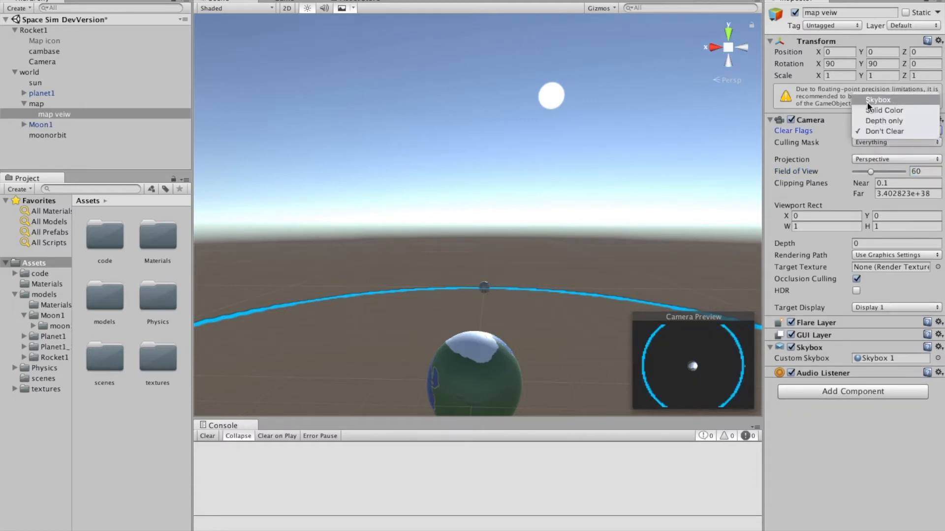
{"action": "left_click", "coordinate": [873, 98]}
Try a far clipping plane of 1e+08 and a field of view of 157 on the map veiw camera
{"action": "left_click", "coordinate": [876, 152]}
{"action": "type", "text": "10"}
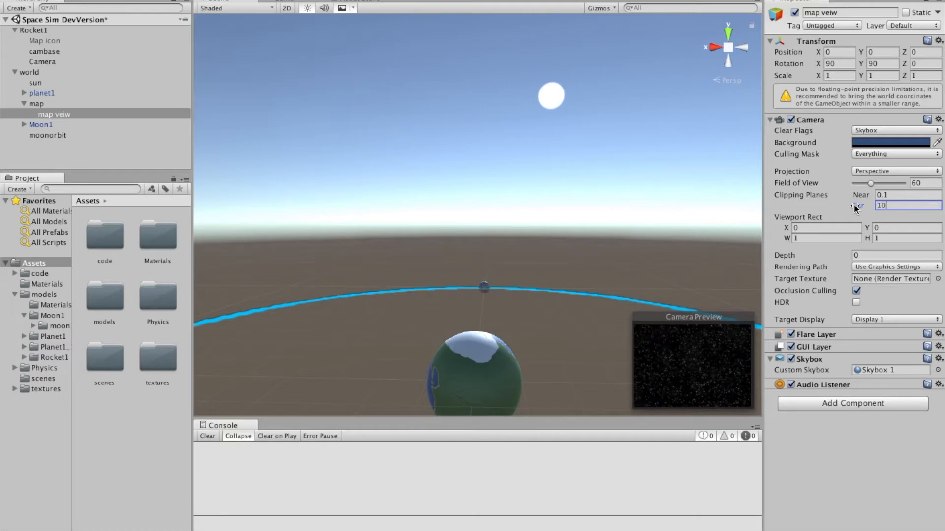
{"action": "left_click", "coordinate": [36, 103]}
{"action": "left_click", "coordinate": [874, 51]}
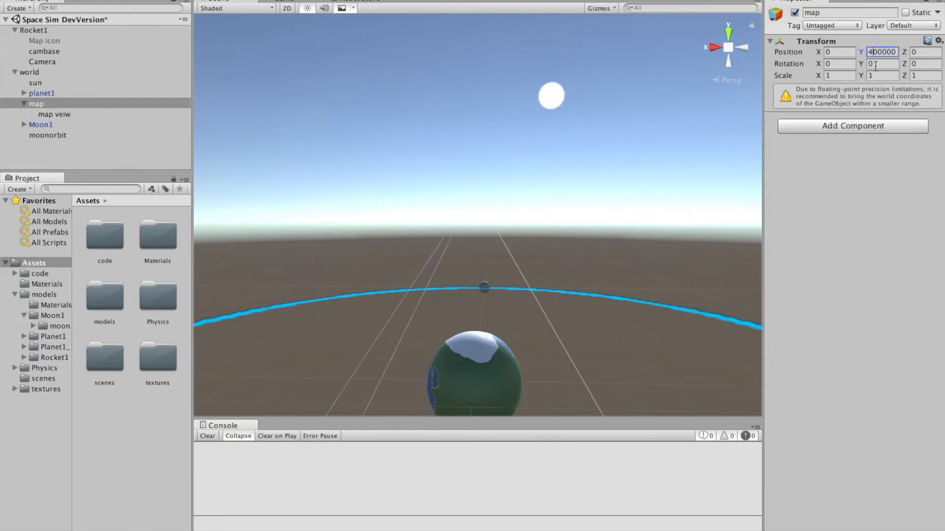
{"action": "left_click", "coordinate": [62, 115]}
{"action": "left_click_drag", "start_coordinate": [870, 182], "coordinate": [896, 183]}
{"action": "left_click", "coordinate": [881, 205]}
Try a Y position of 200000 for the map object and check the map veiw camera's preview
{"action": "left_click", "coordinate": [36, 103]}
{"action": "left_click", "coordinate": [881, 51]}
{"action": "type", "text": "200000"}
{"action": "left_click", "coordinate": [56, 114]}
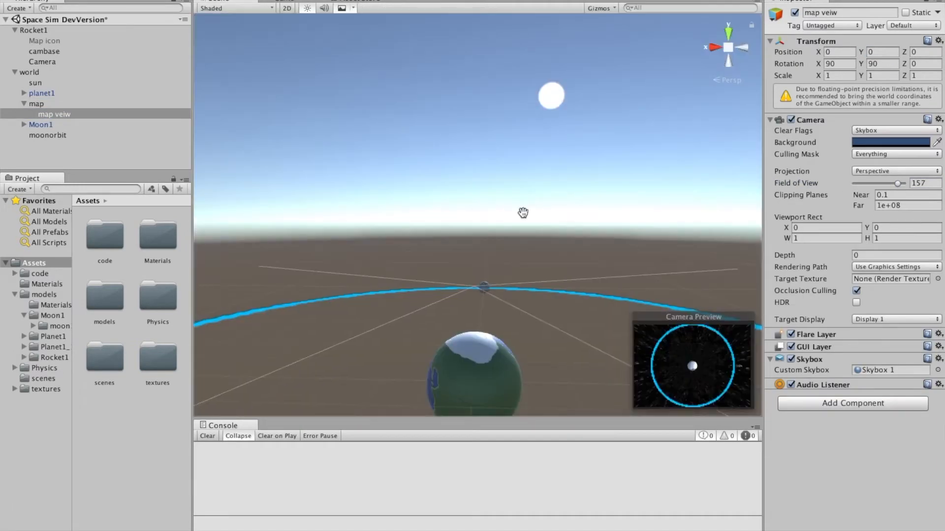
{"action": "right_click_drag", "start_coordinate": [526, 198], "coordinate": [566, 273]}
Try a far clipping plane of 1e+10 and a field of view of 124 on the map veiw camera
{"action": "left_click", "coordinate": [911, 206]}
{"action": "key", "text": "BackSpace"}
{"action": "key", "text": "BackSpace"}
{"action": "type", "text": "10"}
{"action": "left_click_drag", "start_coordinate": [899, 184], "coordinate": [890, 184]}
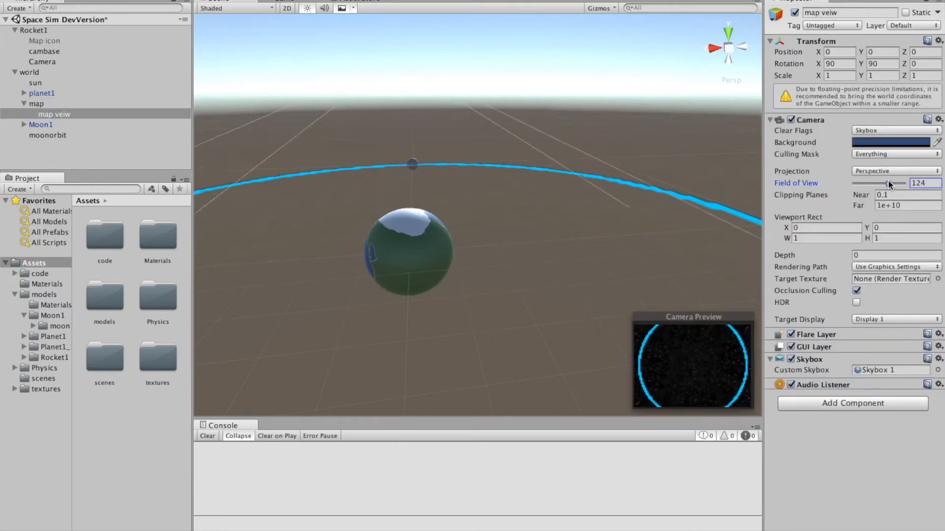
Try a field of view of 138 with various far clipping planes up to 1e+16 on the map veiw camera
{"action": "left_click_drag", "start_coordinate": [890, 184], "coordinate": [893, 183]}
{"action": "double_click", "coordinate": [899, 206]}
{"action": "type", "text": "15"}
{"action": "key", "text": "BackSpace"}
{"action": "key", "text": "BackSpace"}
{"action": "type", "text": "138"}
{"action": "key", "text": "BackSpace"}
{"action": "type", "text": "7"}
{"action": "key", "text": "BackSpace"}
{"action": "type", "text": "6"}
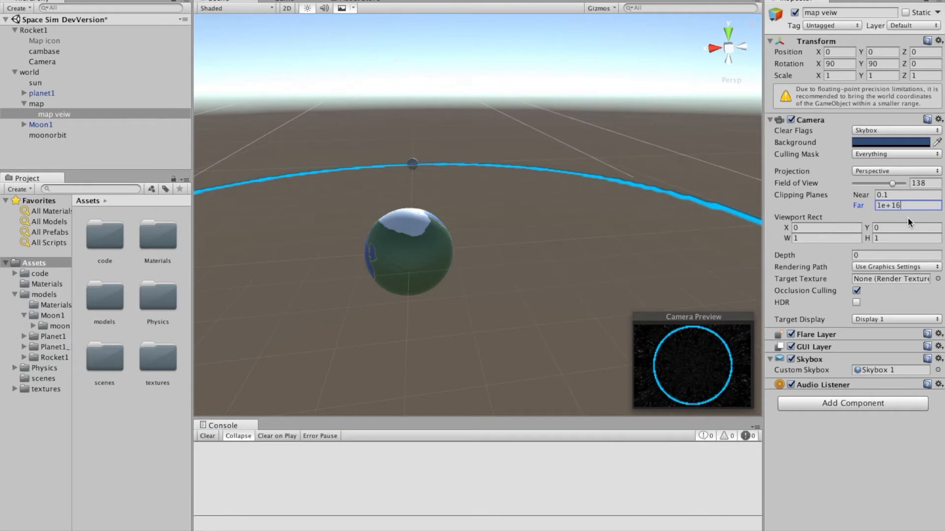
Open the project's Tags and Layers settings and check the Layers section
{"action": "left_click", "coordinate": [76, 0]}
{"action": "mouse_move", "coordinate": [102, 0]}
{"action": "mouse_move", "coordinate": [148, 261]}
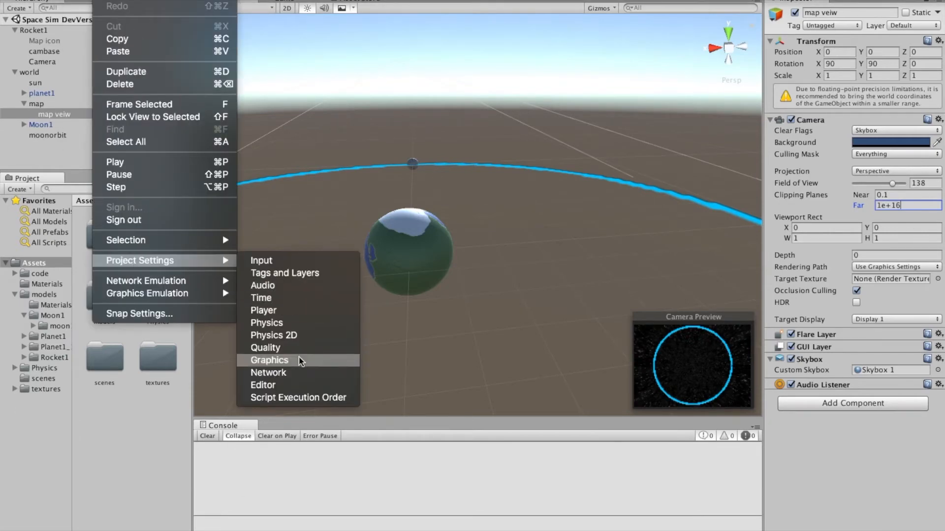
{"action": "left_click", "coordinate": [309, 274]}
{"action": "left_click", "coordinate": [102, 0]}
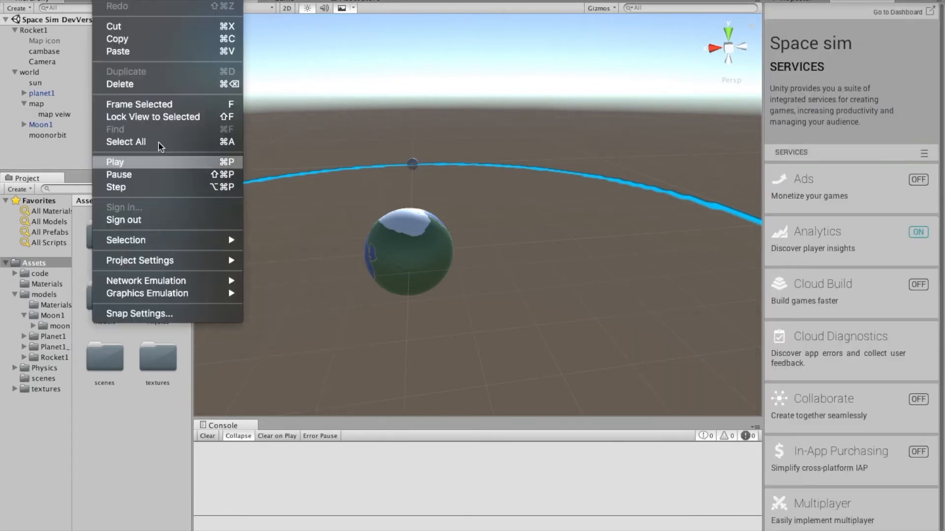
{"action": "mouse_move", "coordinate": [157, 261]}
{"action": "left_click", "coordinate": [290, 273]}
{"action": "left_click", "coordinate": [769, 64]}
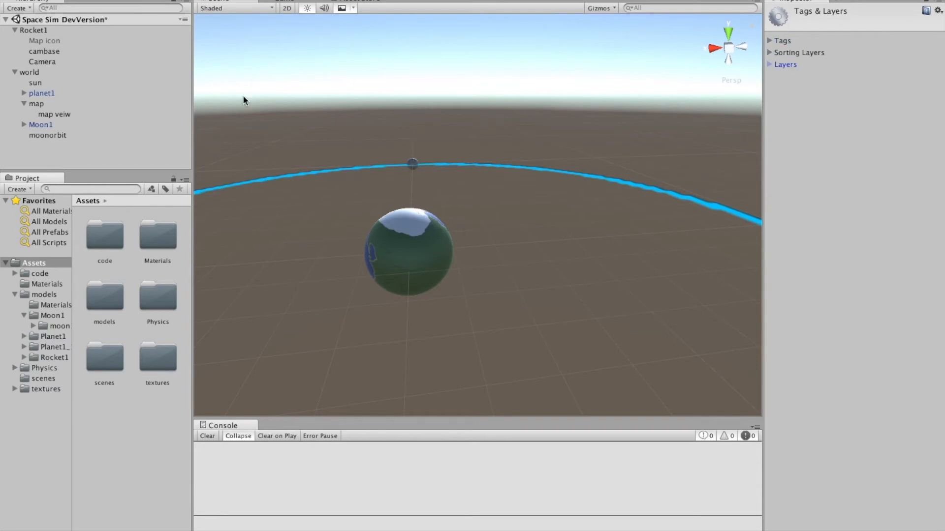
Inspect the settings of the Map icon and the Camera under Rocket1
{"action": "left_click", "coordinate": [56, 41]}
{"action": "left_click", "coordinate": [55, 61]}
{"action": "left_click", "coordinate": [57, 43]}
{"action": "right_click_drag", "start_coordinate": [625, 266], "coordinate": [547, 306]}
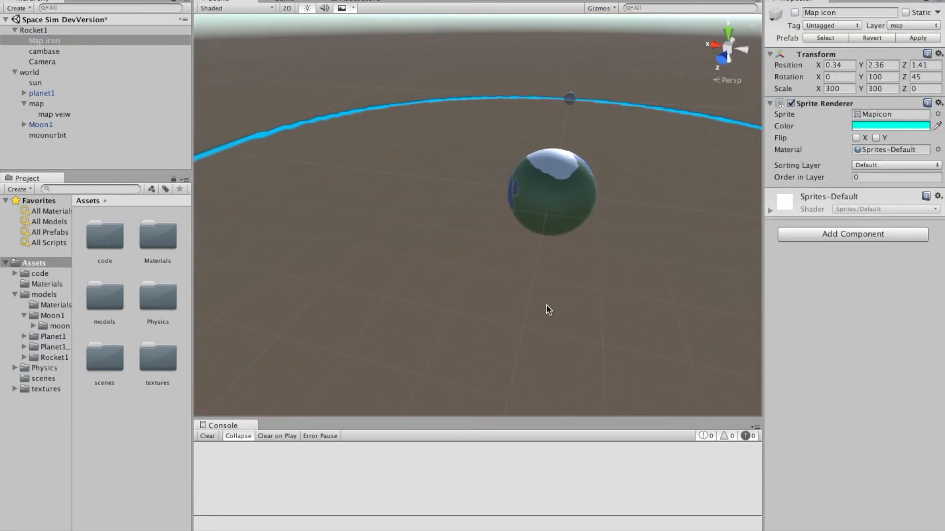
Set the map veiw camera's Clear Flags to Solid Color with a black background
{"action": "left_click", "coordinate": [54, 114]}
{"action": "right_click_drag", "start_coordinate": [269, 172], "coordinate": [461, 282]}
{"action": "double_click", "coordinate": [794, 359]}
{"action": "left_click", "coordinate": [886, 142]}
{"action": "left_click", "coordinate": [883, 131]}
{"action": "left_click", "coordinate": [883, 142]}
{"action": "left_click", "coordinate": [874, 154]}
{"action": "left_click", "coordinate": [874, 131]}
{"action": "left_click", "coordinate": [875, 121]}
{"action": "left_click", "coordinate": [874, 132]}
{"action": "left_click", "coordinate": [875, 141]}
{"action": "left_click", "coordinate": [881, 142]}
{"action": "left_click_drag", "start_coordinate": [110, 101], "coordinate": [30, 140]}
{"action": "left_click", "coordinate": [719, 274]}
Set the map veiw camera's far clipping plane to 10000000 and its field of view to 60
{"action": "left_click_drag", "start_coordinate": [892, 183], "coordinate": [882, 186]}
{"action": "left_click_drag", "start_coordinate": [908, 205], "coordinate": [790, 201]}
{"action": "type", "text": "10000000"}
{"action": "left_click_drag", "start_coordinate": [884, 185], "coordinate": [872, 186]}
Set the map object's Y position to 1000000 and play-test the map view
{"action": "left_click", "coordinate": [37, 104]}
{"action": "left_click", "coordinate": [883, 52]}
{"action": "type", "text": "1000000"}
{"action": "left_click", "coordinate": [55, 114]}
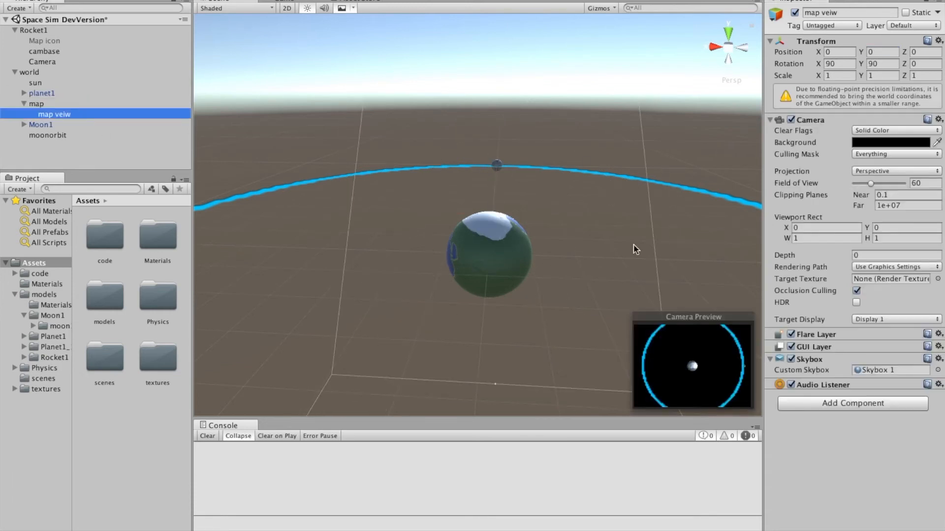
{"action": "left_click", "coordinate": [456, 48]}
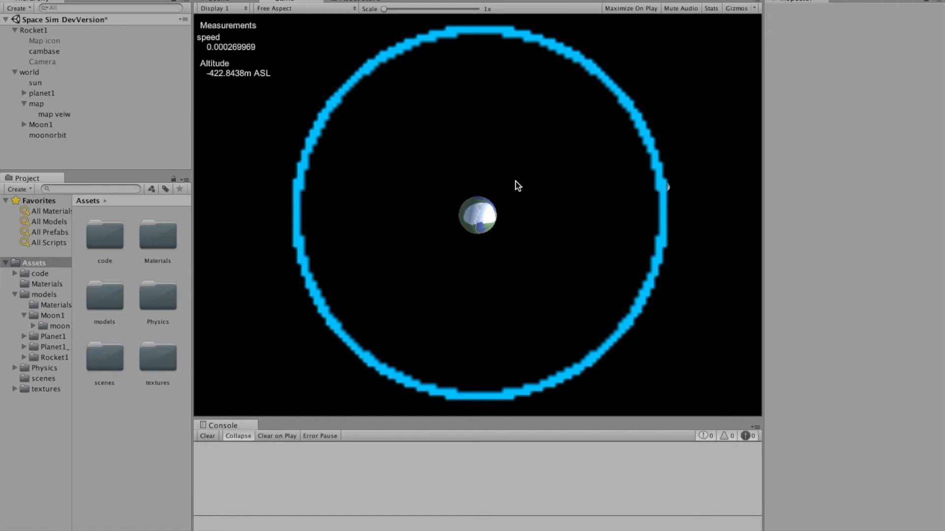
{"action": "key", "text": "super+p"}
Lower the moonorbit ring slightly below its current height and play-test the map view
{"action": "left_click", "coordinate": [48, 135]}
{"action": "left_click_drag", "start_coordinate": [487, 277], "coordinate": [488, 313]}
{"action": "key", "text": "super+p"}
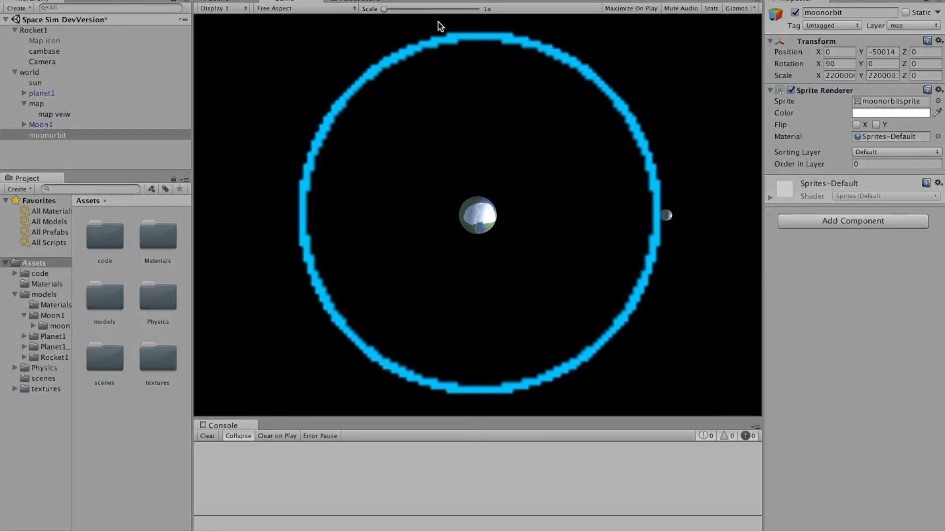
{"action": "left_click", "coordinate": [896, 152]}
{"action": "left_click", "coordinate": [871, 171]}
{"action": "left_click", "coordinate": [914, 93]}
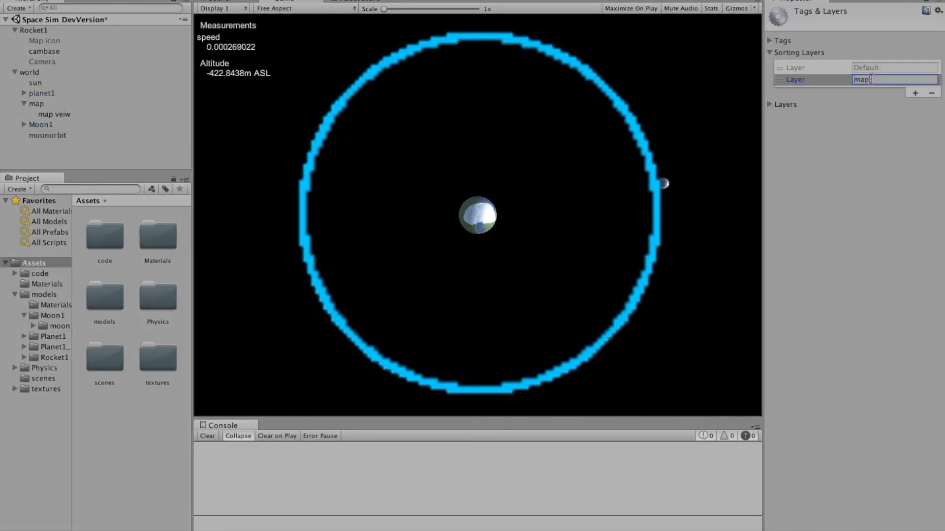
{"action": "key", "text": "super+p"}
Add a new sorting layer named mapiconlayer, starting from the moonorbit sprite's sorting options
{"action": "left_click", "coordinate": [42, 135]}
{"action": "left_click", "coordinate": [879, 153]}
{"action": "left_click", "coordinate": [873, 170]}
{"action": "left_click", "coordinate": [915, 93]}
{"action": "left_click", "coordinate": [873, 80]}
{"action": "type", "text": "map"}
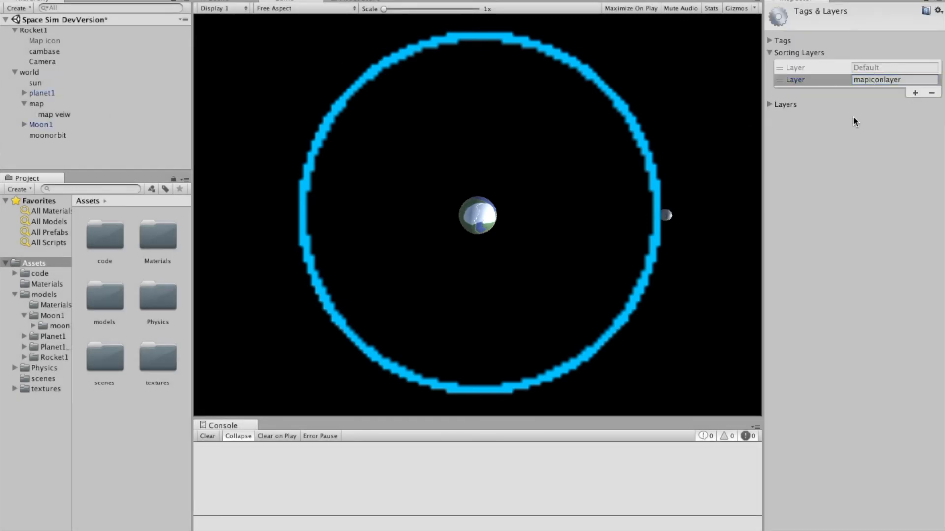
Assign the moonorbit sprite to the mapiconlayer sorting layer and play-test the map view
{"action": "left_click", "coordinate": [48, 136]}
{"action": "left_click", "coordinate": [875, 153]}
{"action": "left_click", "coordinate": [872, 164]}
{"action": "key", "text": "super+p"}
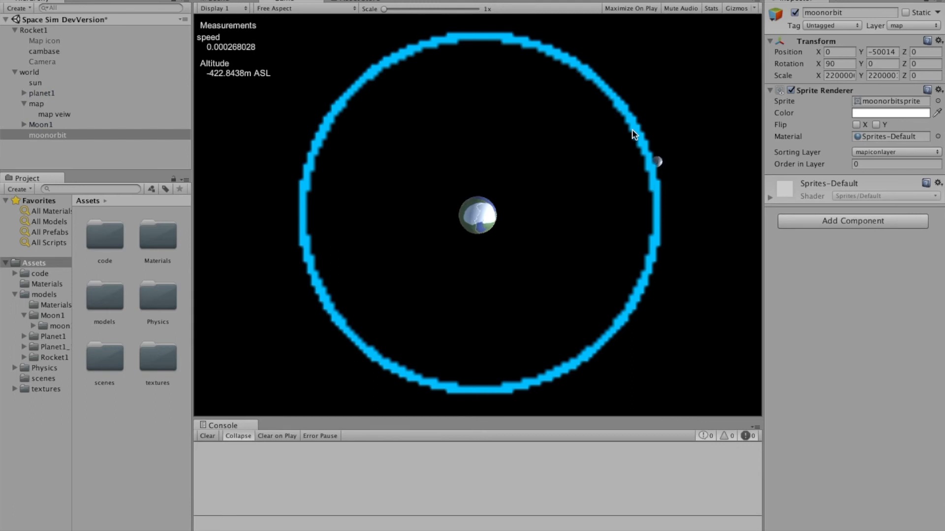
{"action": "key", "text": "super+p"}
Enable Rocket1's Map icon and assign its sprite to the mapiconlayer sorting layer
{"action": "left_click", "coordinate": [54, 62]}
{"action": "left_click", "coordinate": [53, 41]}
{"action": "left_click", "coordinate": [795, 13]}
{"action": "left_click", "coordinate": [870, 165]}
{"action": "left_click", "coordinate": [872, 176]}
{"action": "left_click", "coordinate": [47, 135]}
Try a Map icon scale of 600 in X and Y and play-test the map view
{"action": "left_click", "coordinate": [44, 41]}
{"action": "left_click", "coordinate": [837, 88]}
{"action": "type", "text": "600"}
{"action": "key", "text": "super+p"}
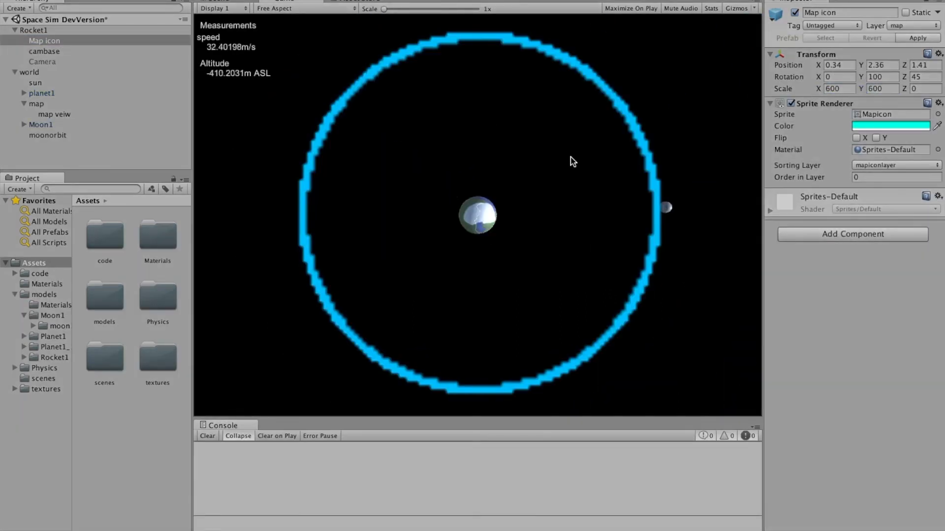
{"action": "key", "text": "super+p"}
Set the Map icon's scale to 3000 in X and Y and play-test the map view
{"action": "left_click", "coordinate": [837, 88]}
{"action": "type", "text": "1000"}
{"action": "type", "text": "3000"}
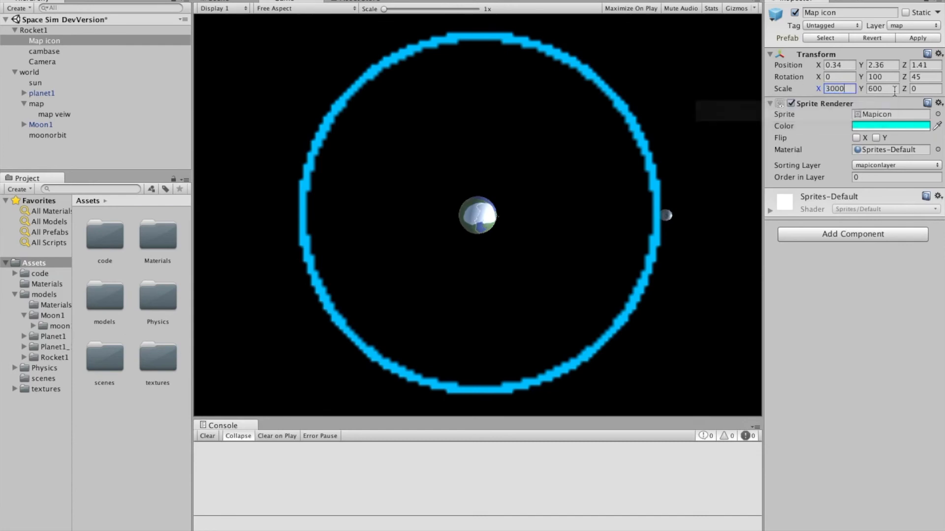
{"action": "key", "text": "super+p"}
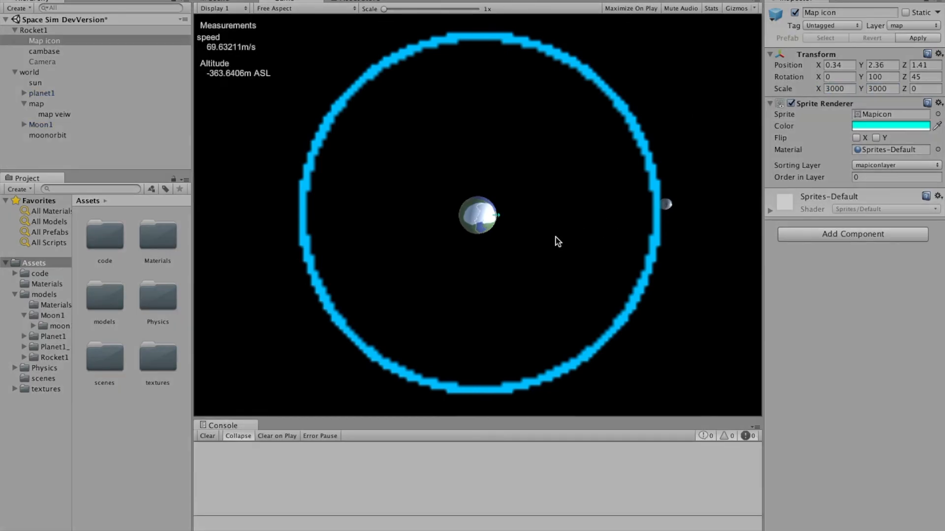
{"action": "key", "text": "super+p"}
Try ordering mapiconlayer before Default in the sorting layers, play-test the map view, and restore the order
{"action": "left_click", "coordinate": [48, 135]}
{"action": "left_click", "coordinate": [885, 153]}
{"action": "left_click", "coordinate": [886, 173]}
{"action": "left_click_drag", "start_coordinate": [784, 81], "coordinate": [786, 68]}
{"action": "left_click", "coordinate": [787, 80]}
{"action": "key", "text": "super+p"}
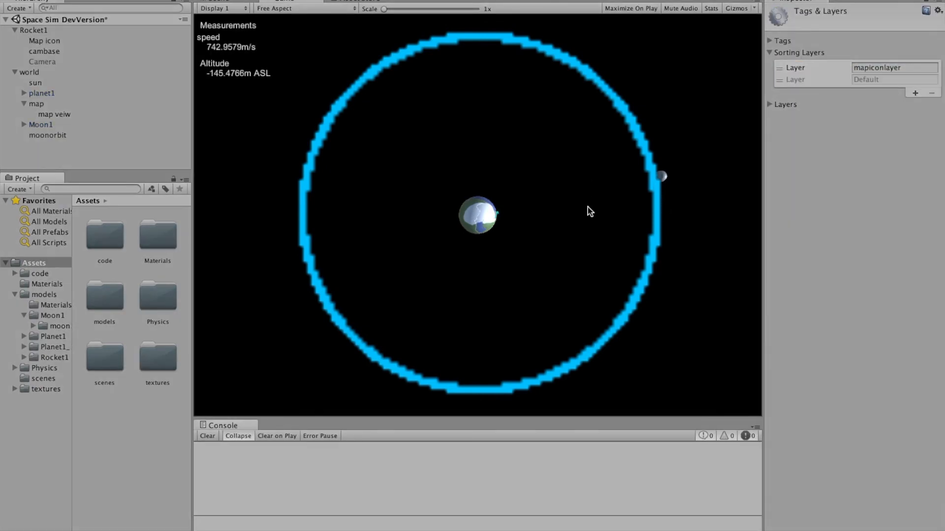
{"action": "key", "text": "super+p"}
{"action": "left_click_drag", "start_coordinate": [780, 71], "coordinate": [781, 82]}
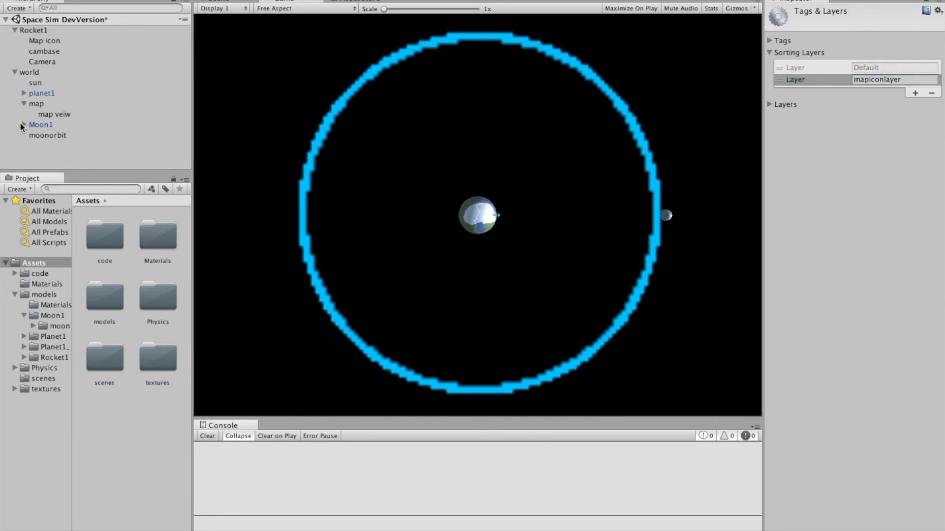
Return to the Scene view and look over the planet, moon and orbit ring
{"action": "left_click", "coordinate": [215, 1]}
{"action": "right_click_drag", "start_coordinate": [640, 162], "coordinate": [704, 251]}
{"action": "right_click_drag", "start_coordinate": [389, 312], "coordinate": [467, 313]}
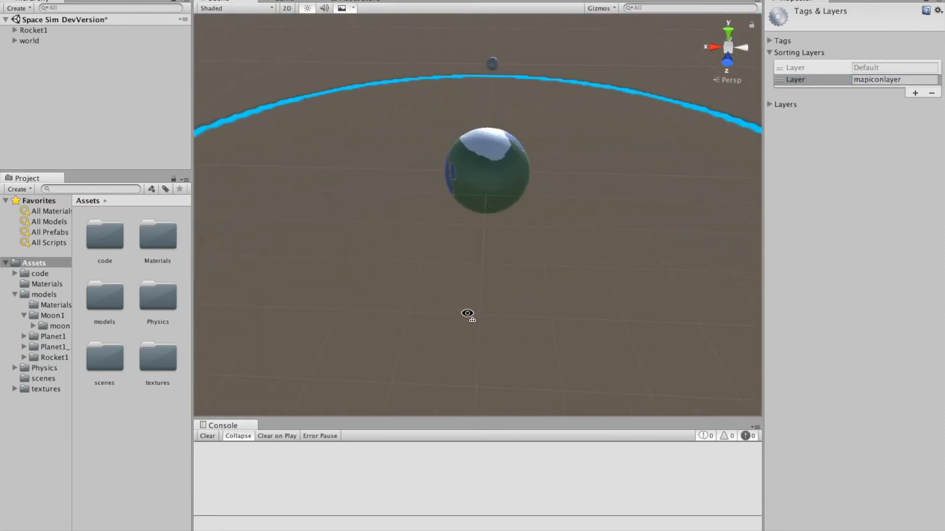